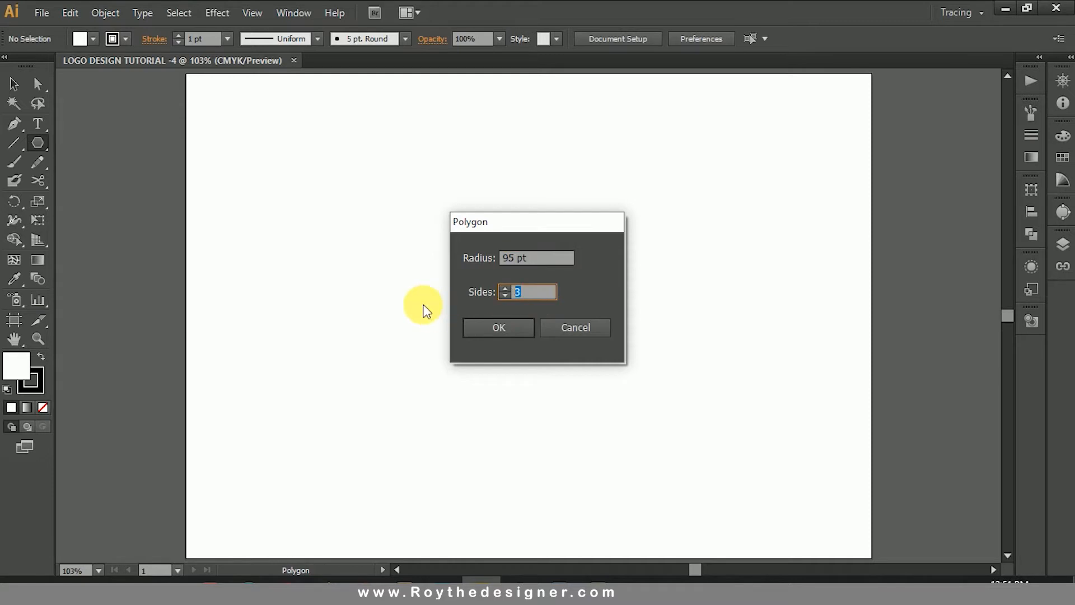
# Create a three-sided polygon with a 95 pt radius and move it to the middle of the artboard
pyautogui.write('3')
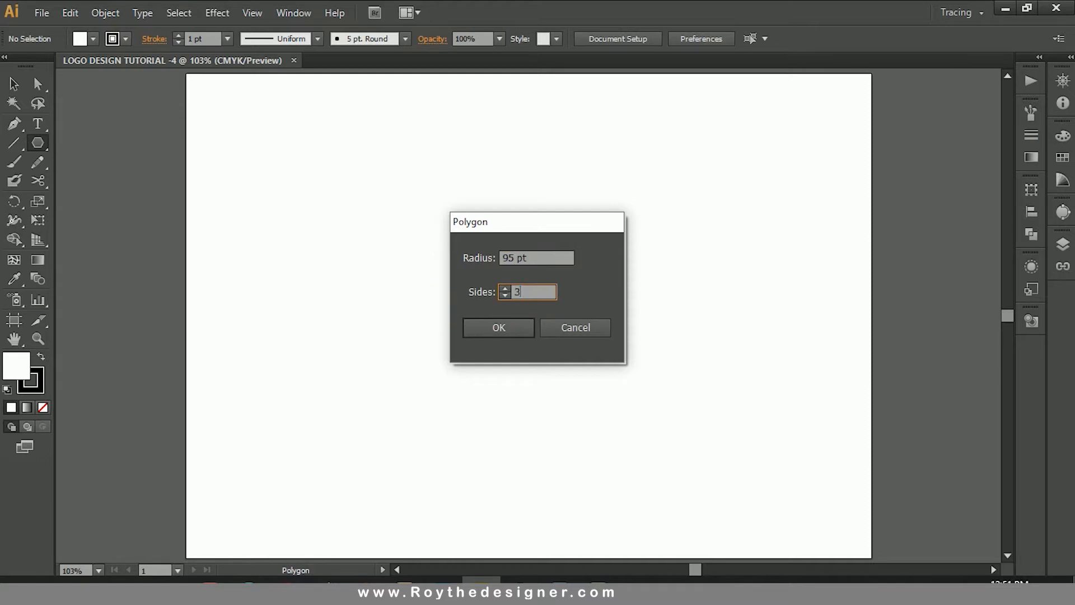
pyautogui.click(508, 327)
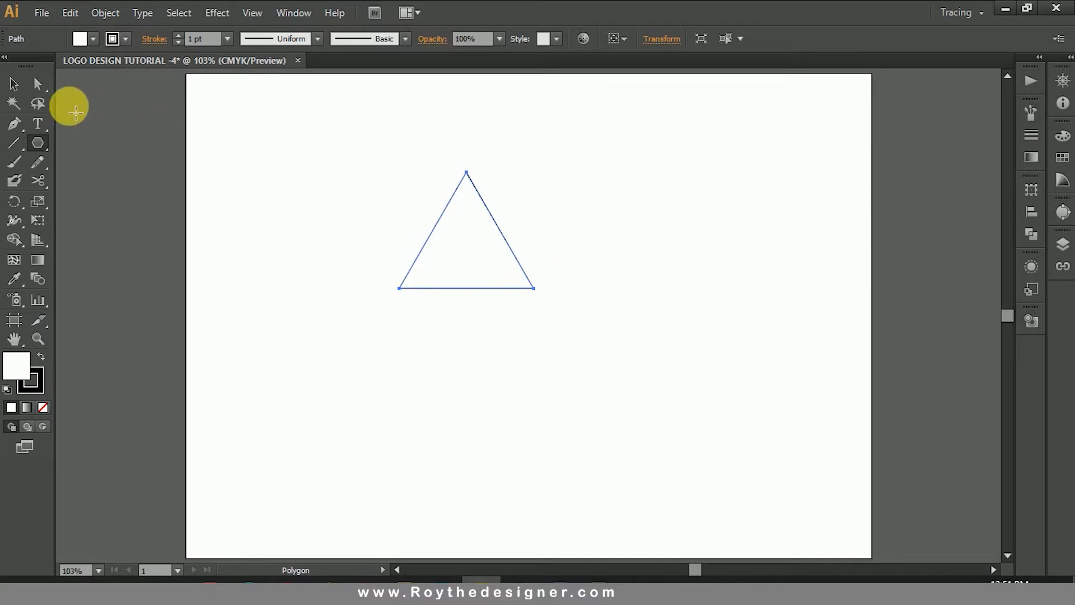
pyautogui.click(14, 83)
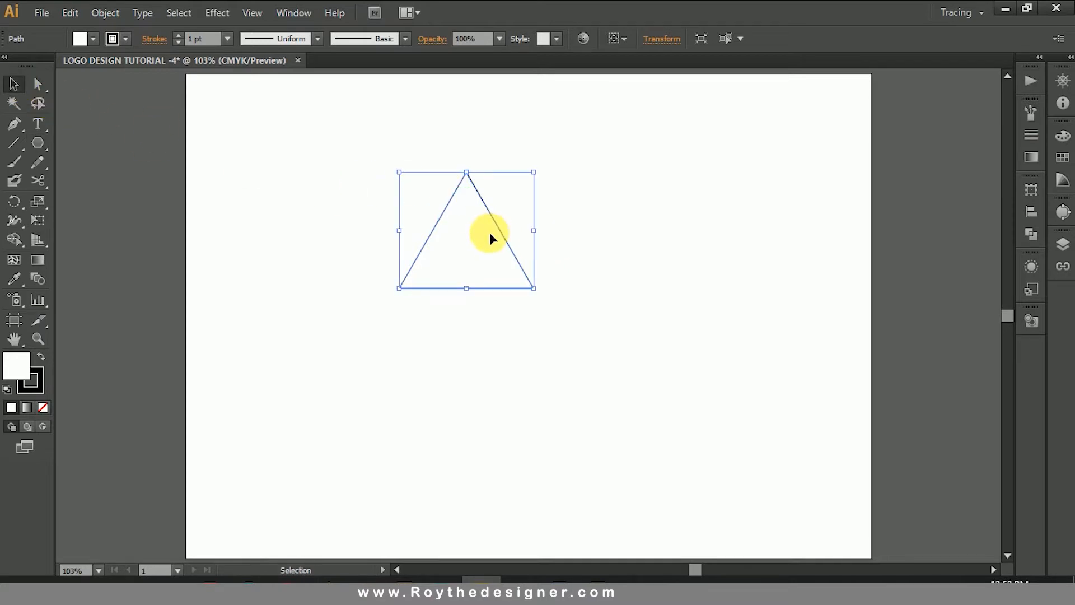
pyautogui.moveTo(489, 233); pyautogui.dragTo(552, 320)
pyautogui.click(600, 292)
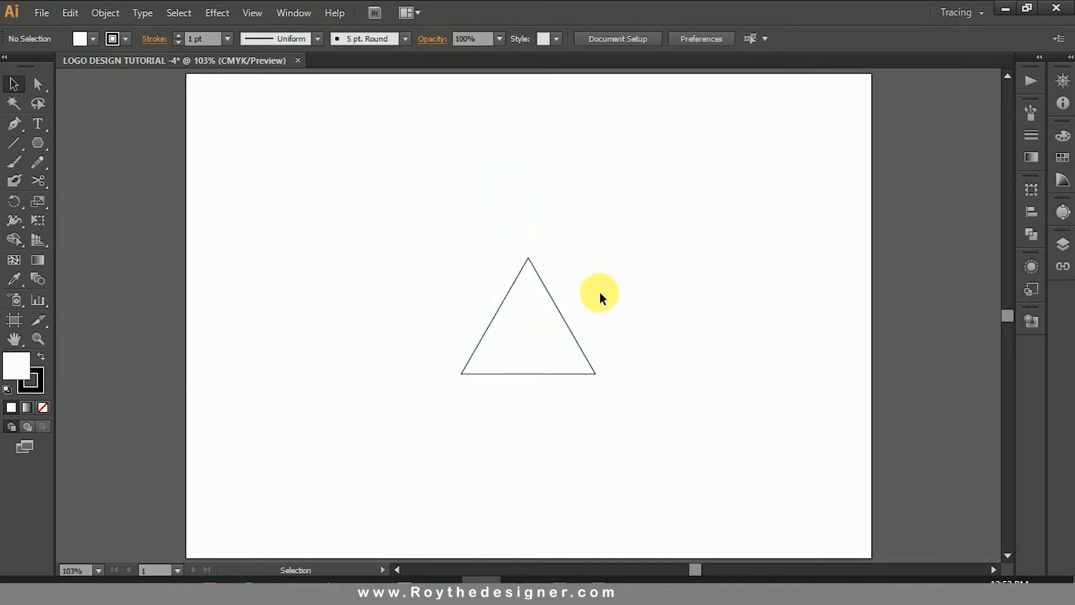
# Remove the triangle's fill and set its stroke weight to 4 pt
pyautogui.hotkey('ctrl', 'space')
pyautogui.moveTo(411, 233); pyautogui.dragTo(648, 411)
pyautogui.click(538, 314)
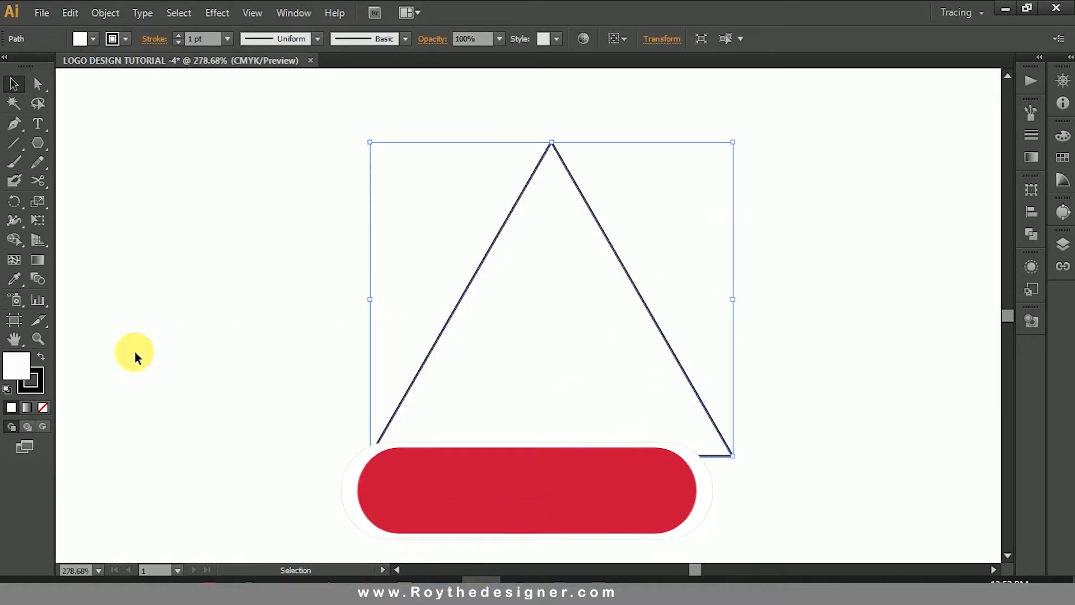
pyautogui.click(43, 408)
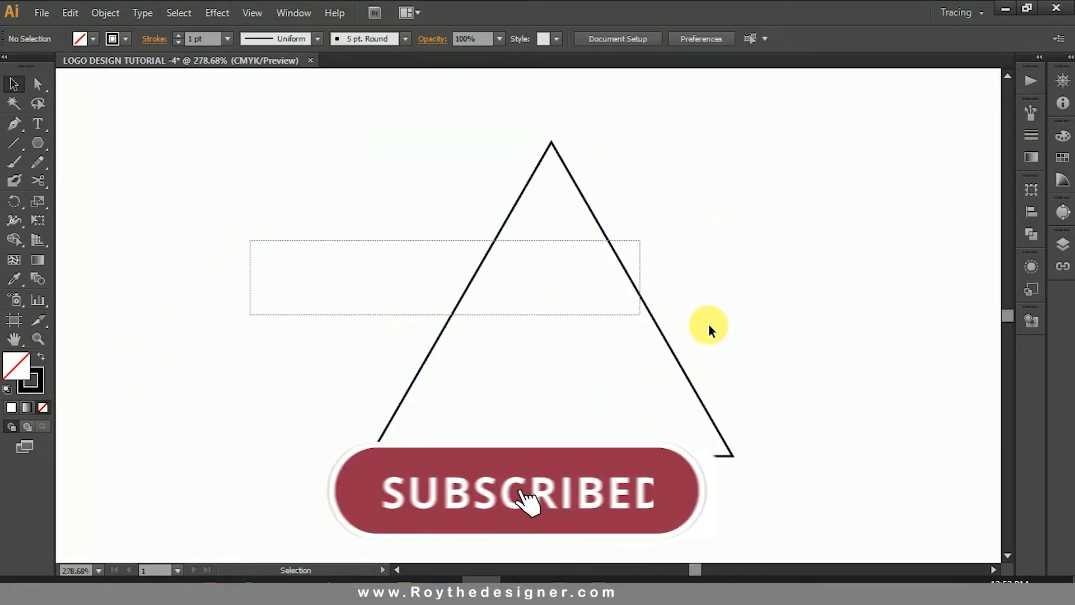
pyautogui.click(208, 41)
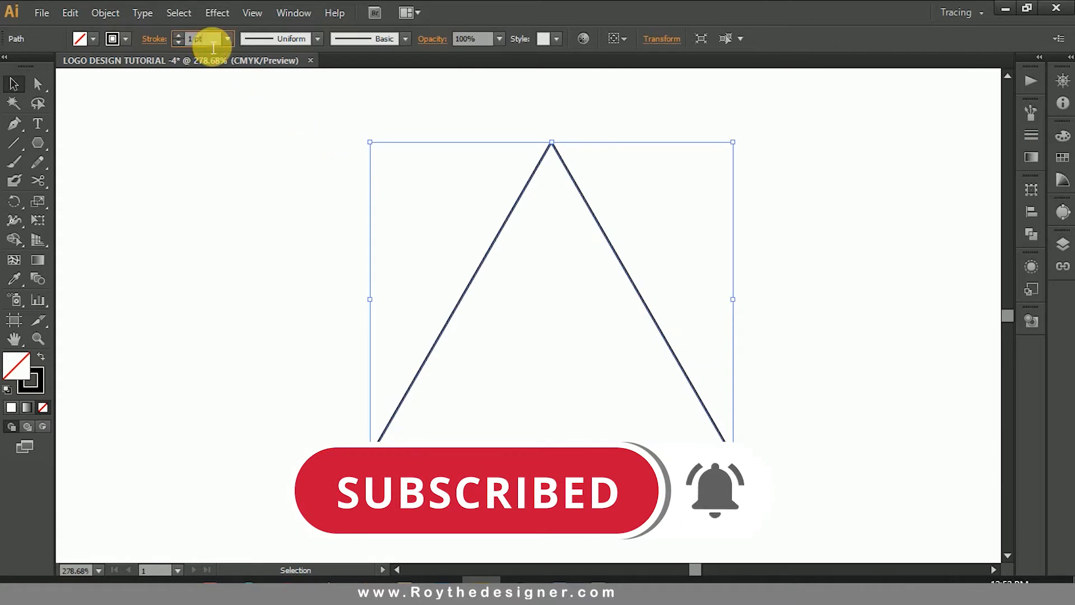
pyautogui.press('Up')
pyautogui.press('Up')
pyautogui.press('Up')
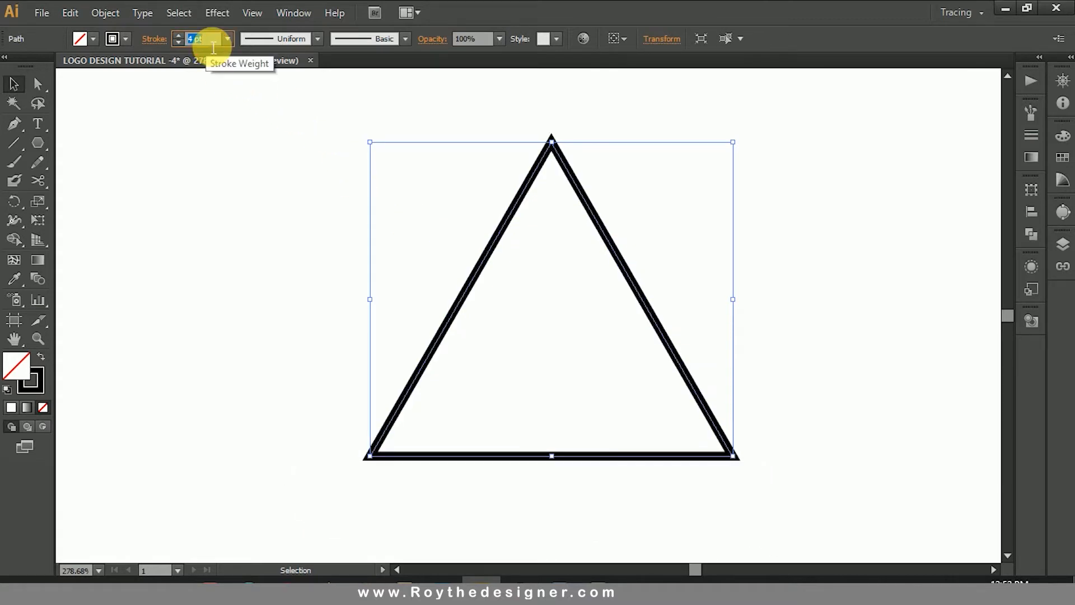
pyautogui.click(299, 182)
pyautogui.moveTo(299, 181); pyautogui.dragTo(719, 356)
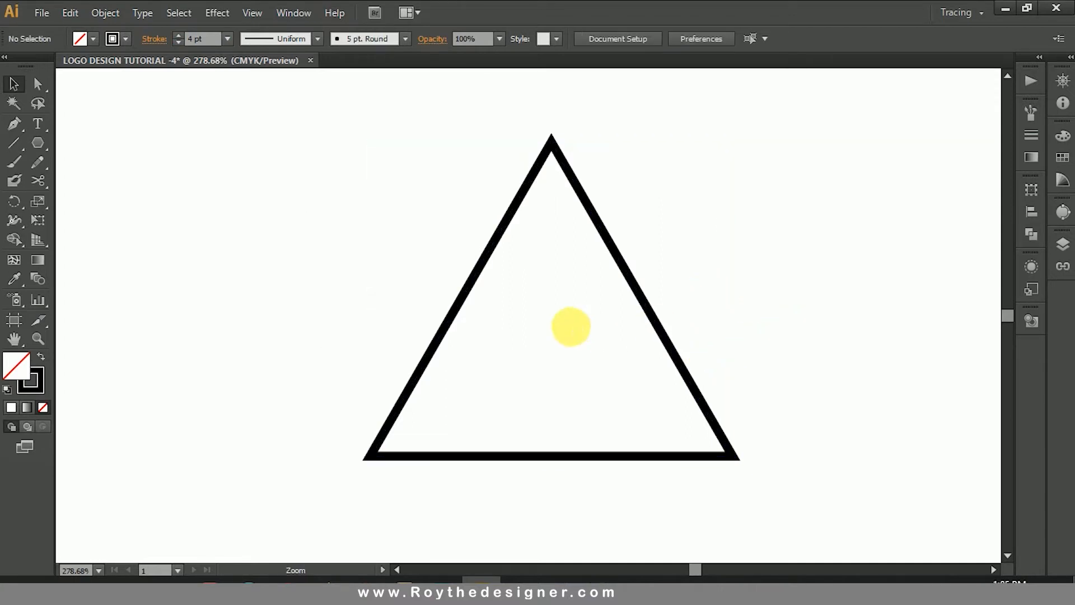
# Create a circle with a width and height of 241.3027 pt over the triangle using the Ellipse tool
pyautogui.keyDown('ctrl'); pyautogui.keyDown('alt'); pyautogui.click(572, 327); pyautogui.keyUp('alt'); pyautogui.keyUp('ctrl')
pyautogui.moveTo(637, 329); pyautogui.dragTo(656, 319)
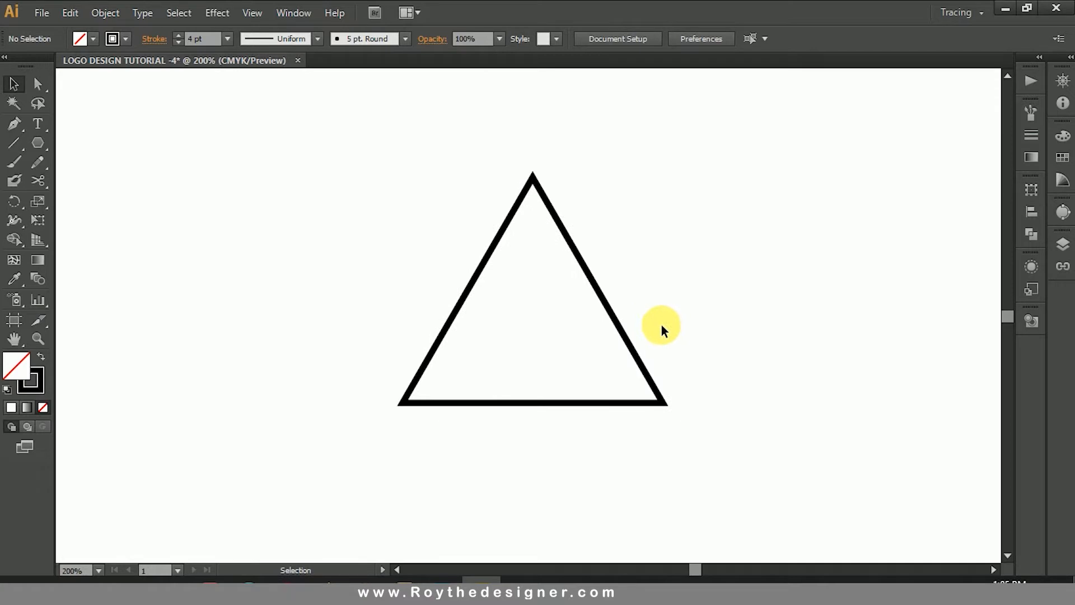
pyautogui.moveTo(45, 143); pyautogui.dragTo(116, 182)
pyautogui.click(374, 286)
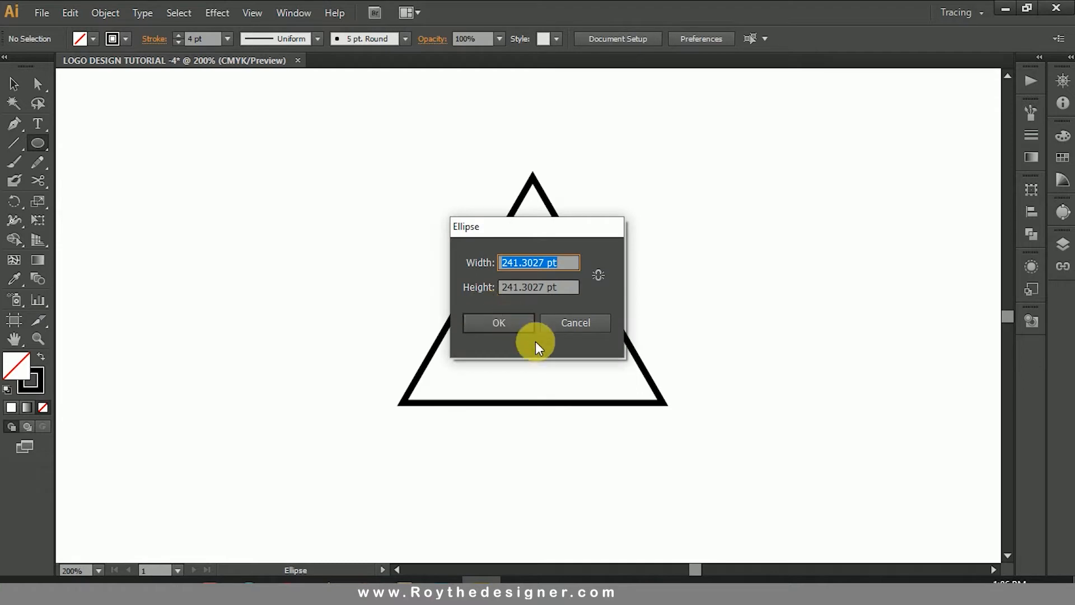
pyautogui.click(513, 322)
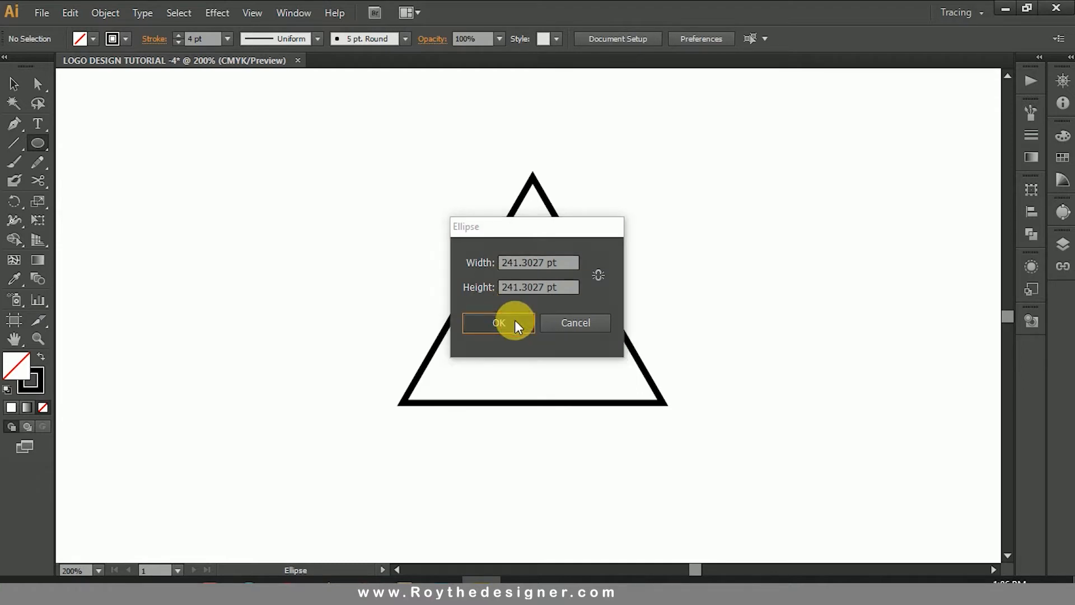
# Scale the circle down to slightly wider than the triangle and centre it horizontally over the triangle's lower part
pyautogui.click(14, 84)
pyautogui.scroll(-2, 679, 319)
pyautogui.scroll(-4, 797, 403)
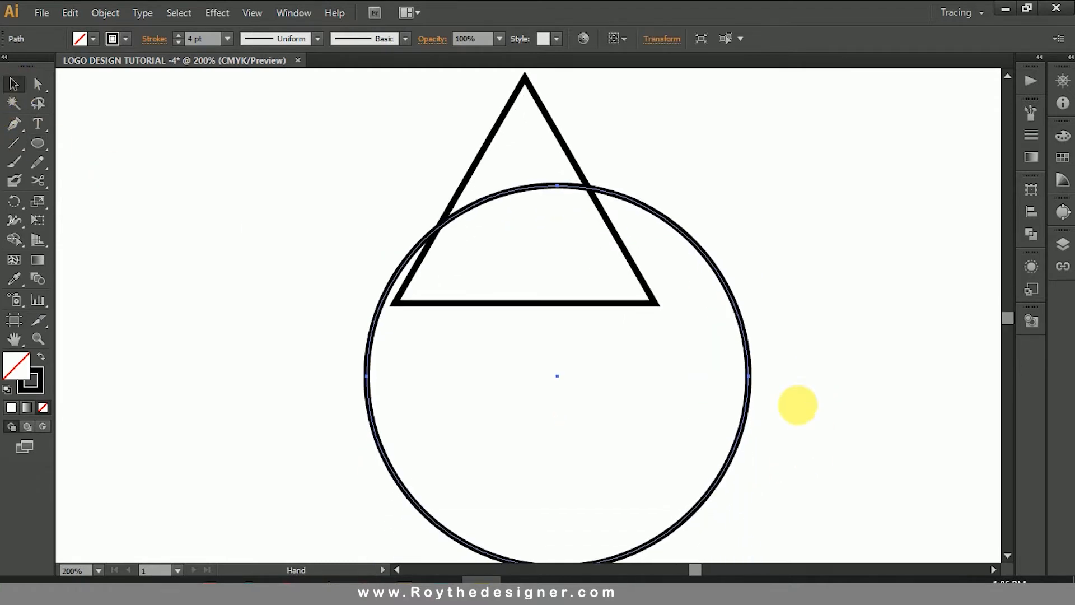
pyautogui.scroll(-1, 797, 472)
pyautogui.moveTo(754, 546); pyautogui.dragTo(695, 455)
pyautogui.moveTo(703, 360); pyautogui.dragTo(746, 452)
pyautogui.click(802, 405)
pyautogui.moveTo(860, 385); pyautogui.dragTo(713, 448)
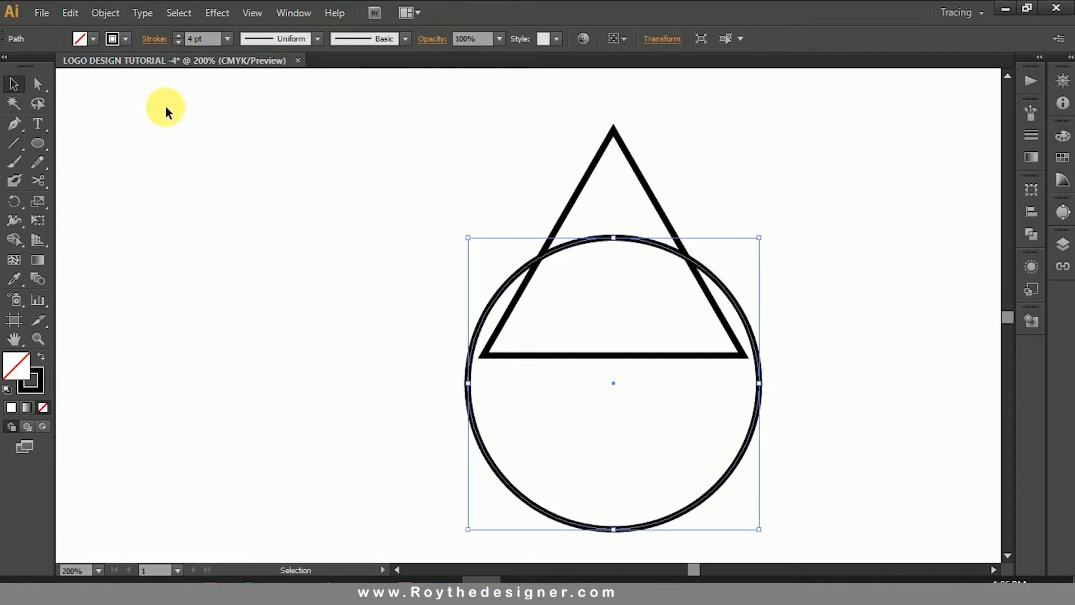
# Set the circle's stroke weight to 8 pt
pyautogui.moveTo(212, 45); pyautogui.dragTo(186, 46)
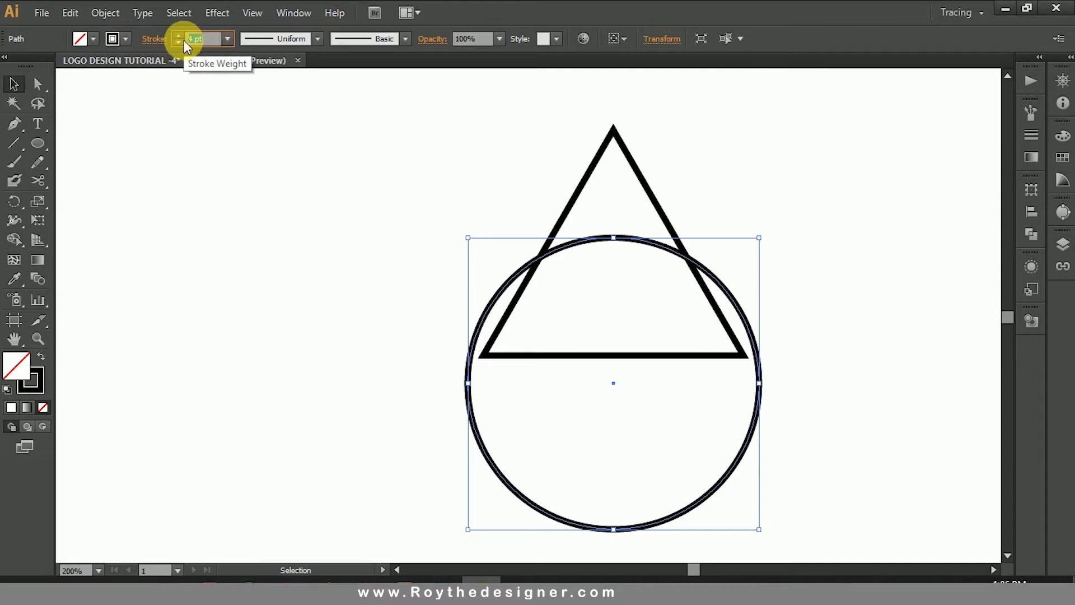
pyautogui.write('8')
pyautogui.press('Return')
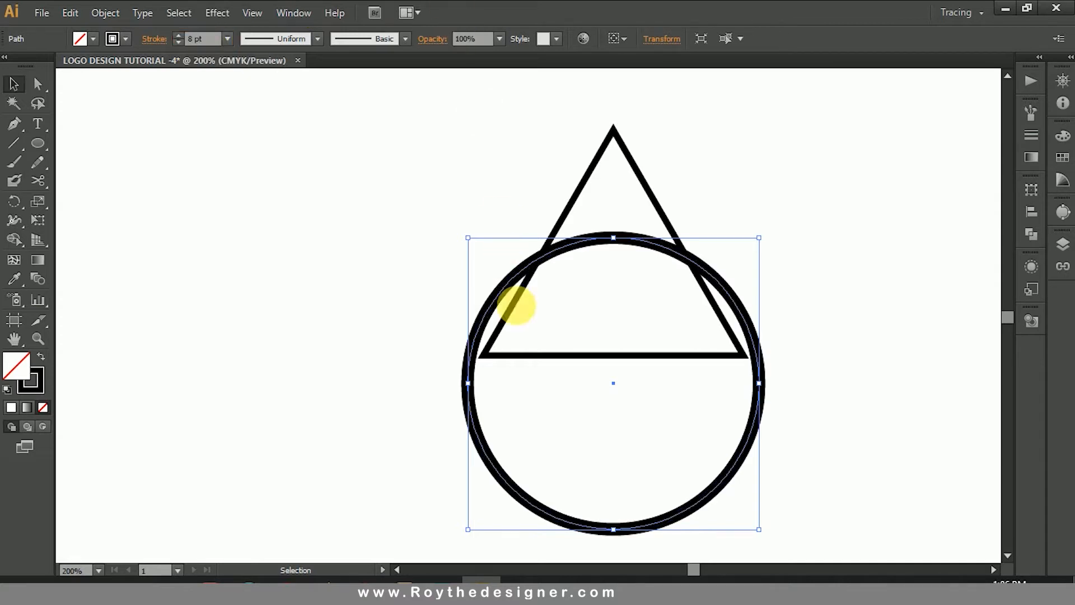
# Flatten the circle into a wide ellipse by raising its lower edge, and rotate it counterclockwise so its right end tilts upward
pyautogui.moveTo(612, 526); pyautogui.dragTo(619, 469)
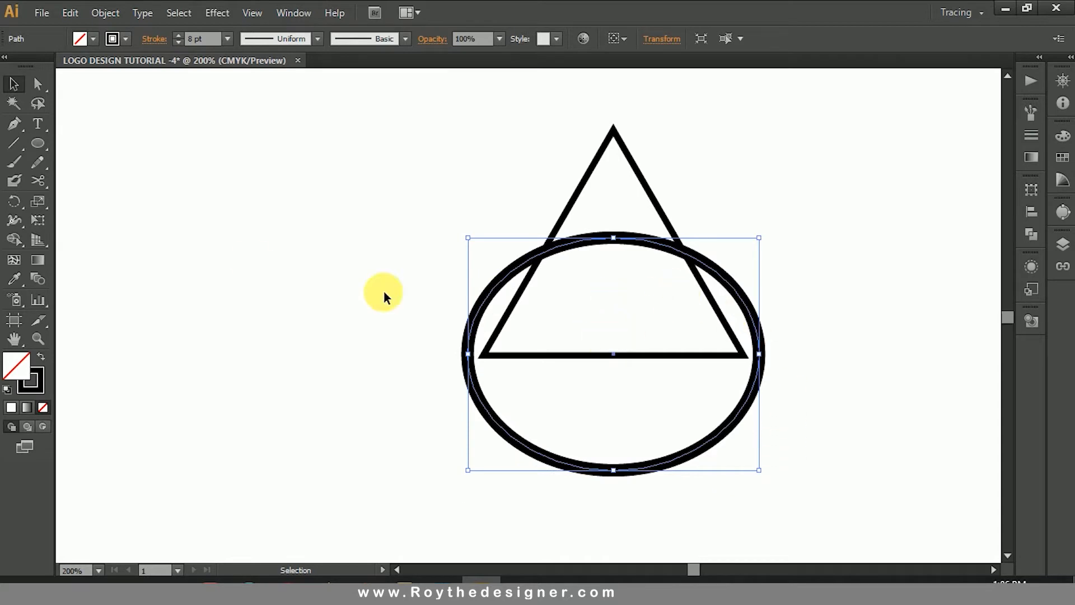
pyautogui.click(14, 201)
pyautogui.moveTo(808, 421); pyautogui.dragTo(812, 339)
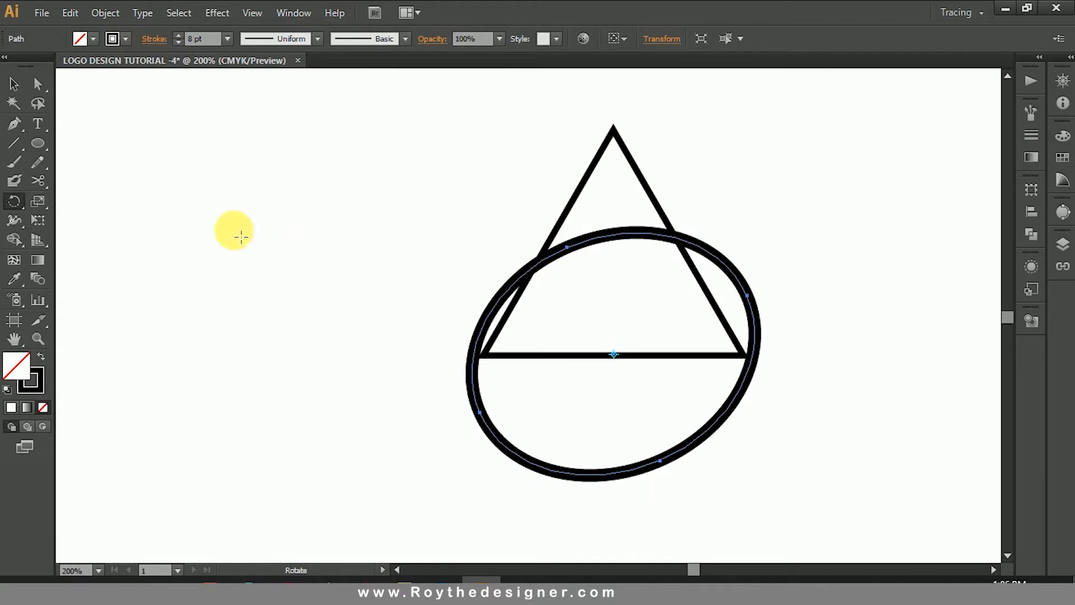
pyautogui.click(14, 84)
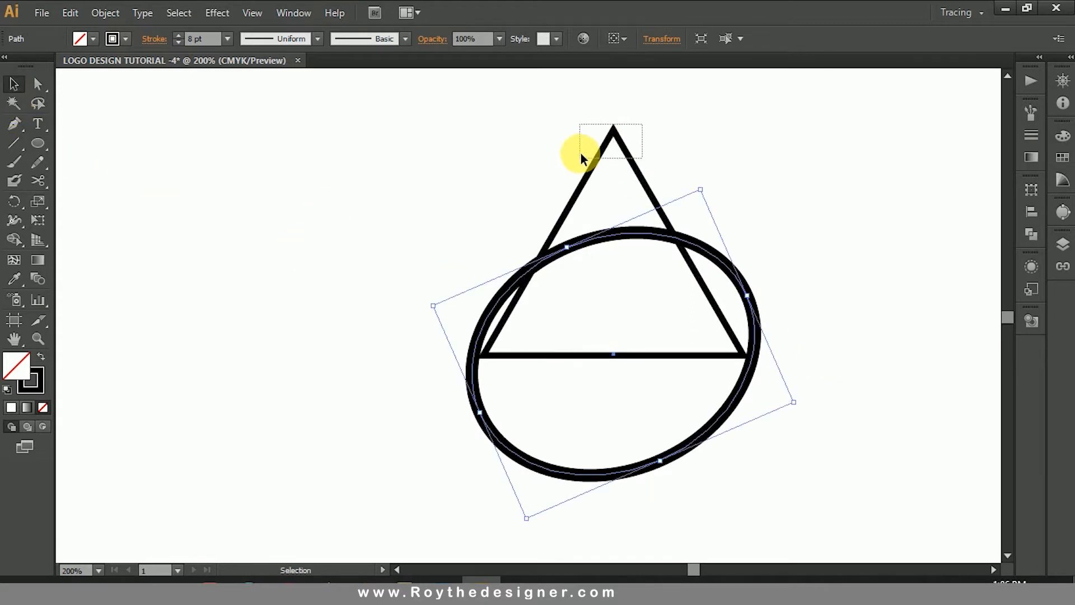
# Move the tilted ellipse slightly up and to the right over the triangle
pyautogui.click(614, 129)
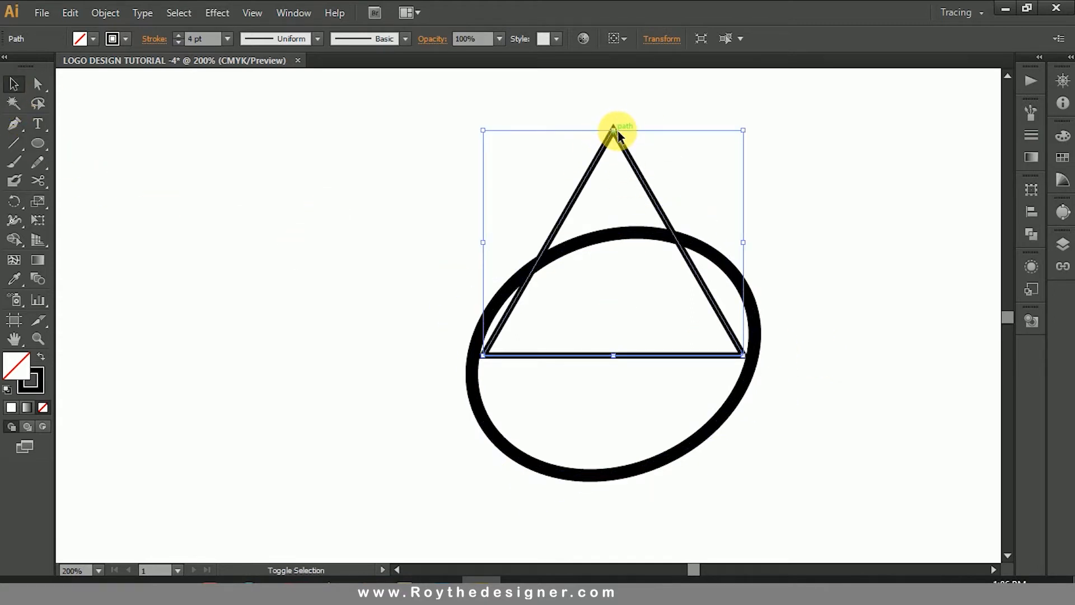
pyautogui.moveTo(738, 394); pyautogui.dragTo(746, 376)
pyautogui.click(849, 311)
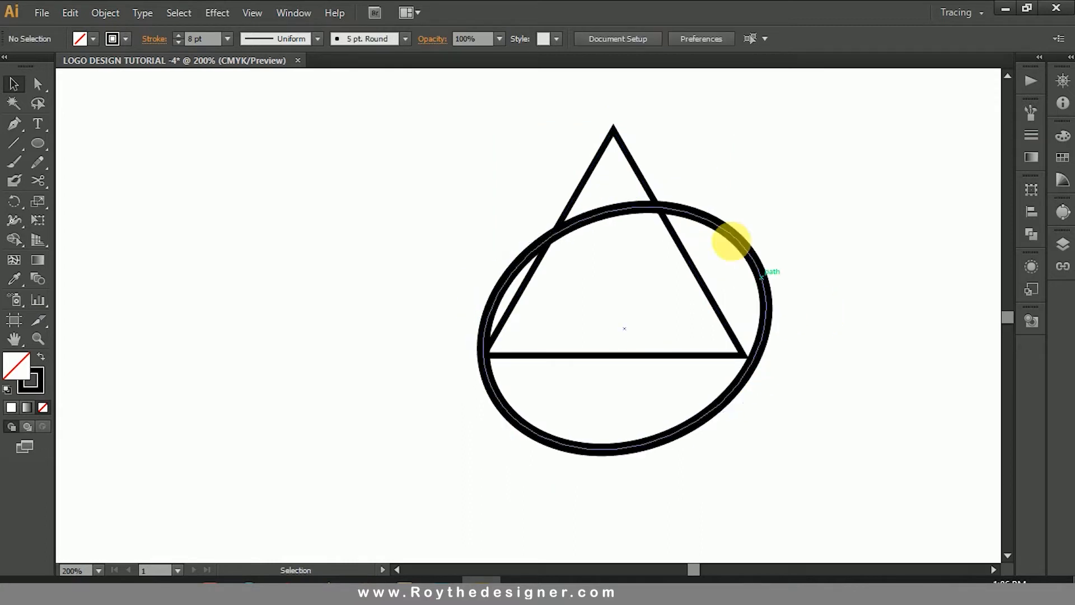
# Scale the triangle down slightly from its lower-right corner so that corner sits inside the ellipse
pyautogui.click(637, 163)
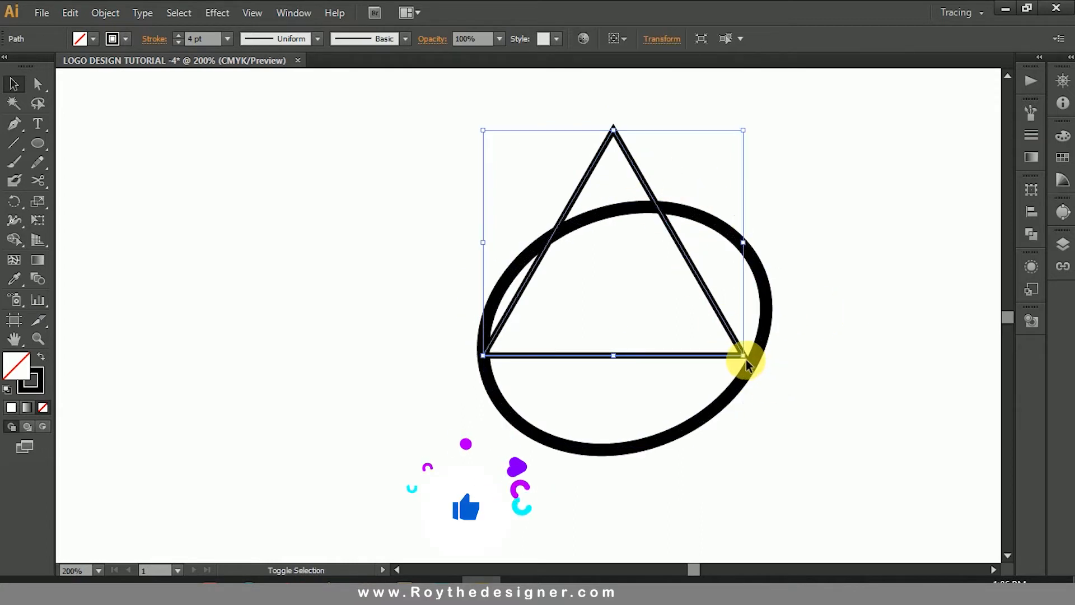
pyautogui.moveTo(744, 356); pyautogui.dragTo(721, 335)
pyautogui.click(827, 309)
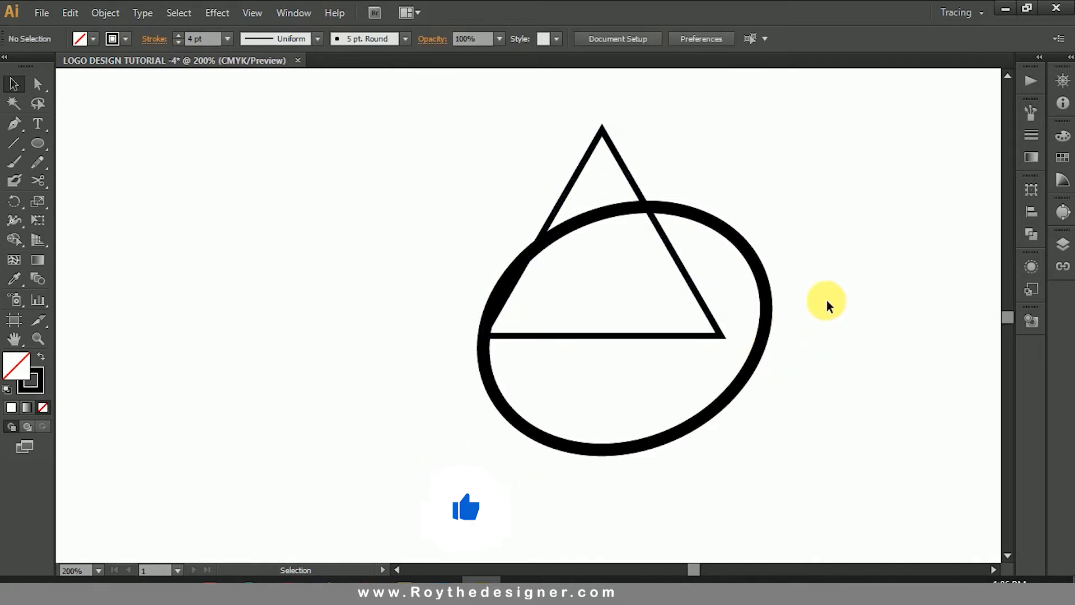
# Scale the tilted ellipse down slightly so it fits closer around the triangle's base
pyautogui.press('z')
pyautogui.moveTo(403, 181); pyautogui.dragTo(883, 475)
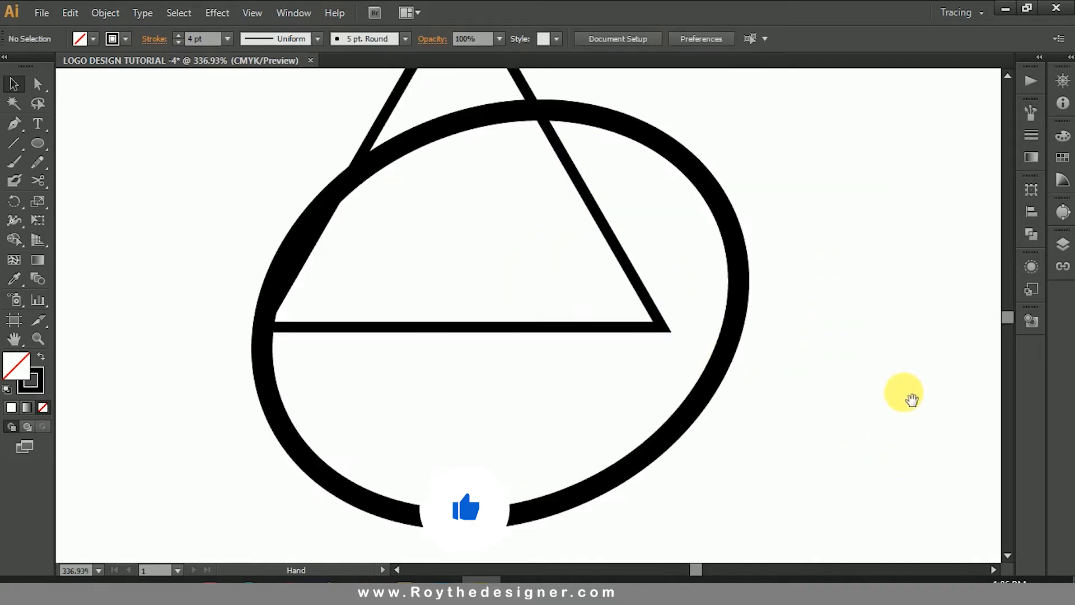
pyautogui.moveTo(778, 372); pyautogui.dragTo(854, 414)
pyautogui.keyDown('ctrl'); pyautogui.keyDown('alt'); pyautogui.click(681, 312); pyautogui.keyUp('alt'); pyautogui.keyUp('ctrl')
pyautogui.moveTo(704, 311); pyautogui.dragTo(778, 349)
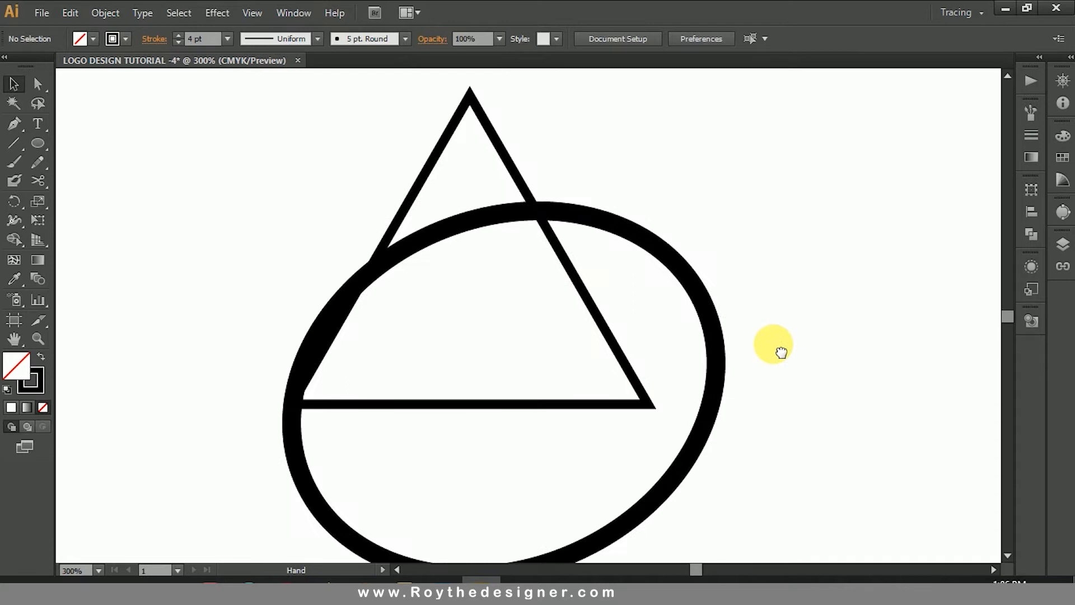
pyautogui.keyDown('ctrl'); pyautogui.keyDown('alt'); pyautogui.click(643, 317); pyautogui.keyUp('alt'); pyautogui.keyUp('ctrl')
pyautogui.click(673, 403)
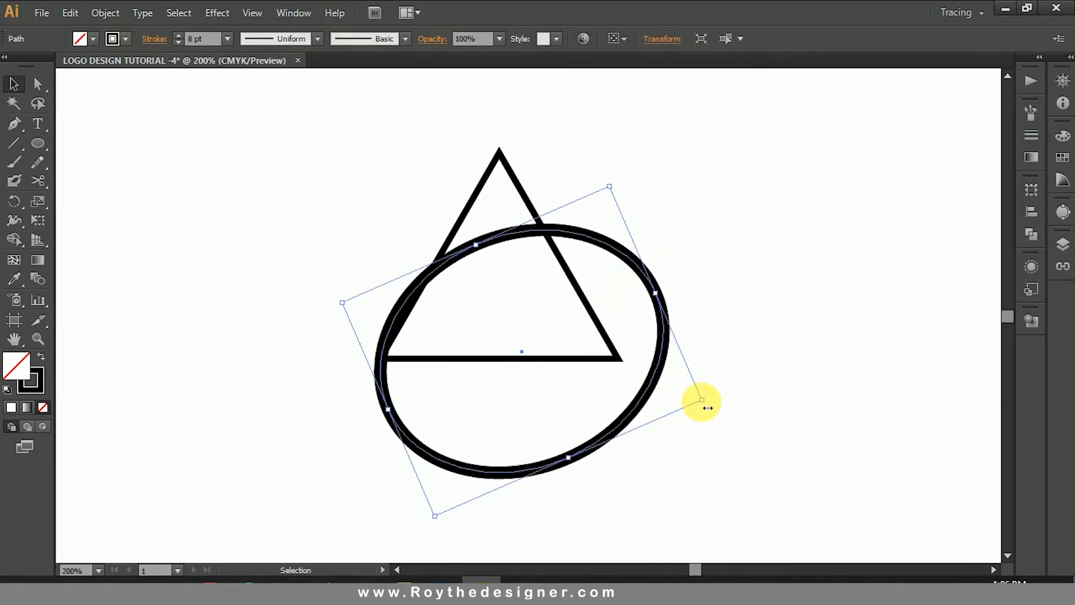
pyautogui.moveTo(700, 400); pyautogui.dragTo(676, 392)
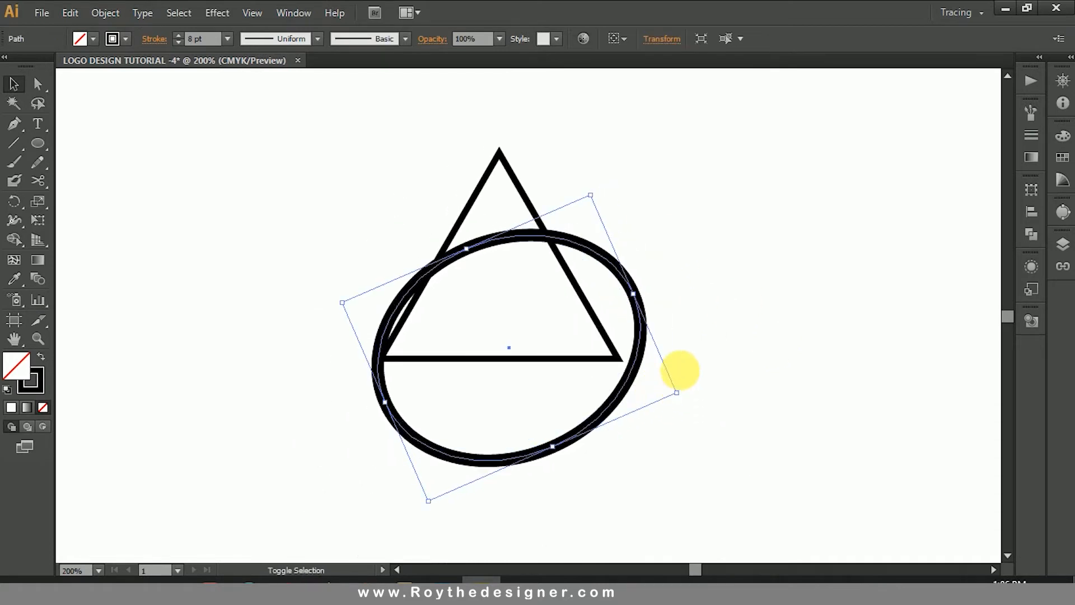
pyautogui.click(689, 292)
# Nudge the ellipse up and to the right so its outline crosses the triangle's lower-left corner
pyautogui.moveTo(640, 305); pyautogui.dragTo(644, 313)
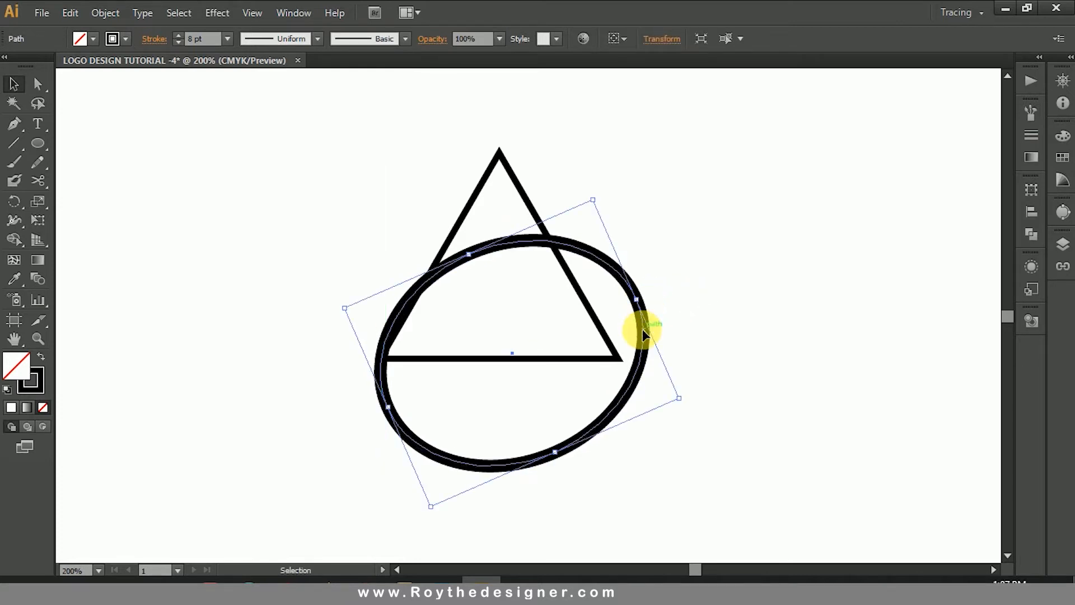
pyautogui.moveTo(644, 327); pyautogui.dragTo(648, 311)
pyautogui.click(735, 292)
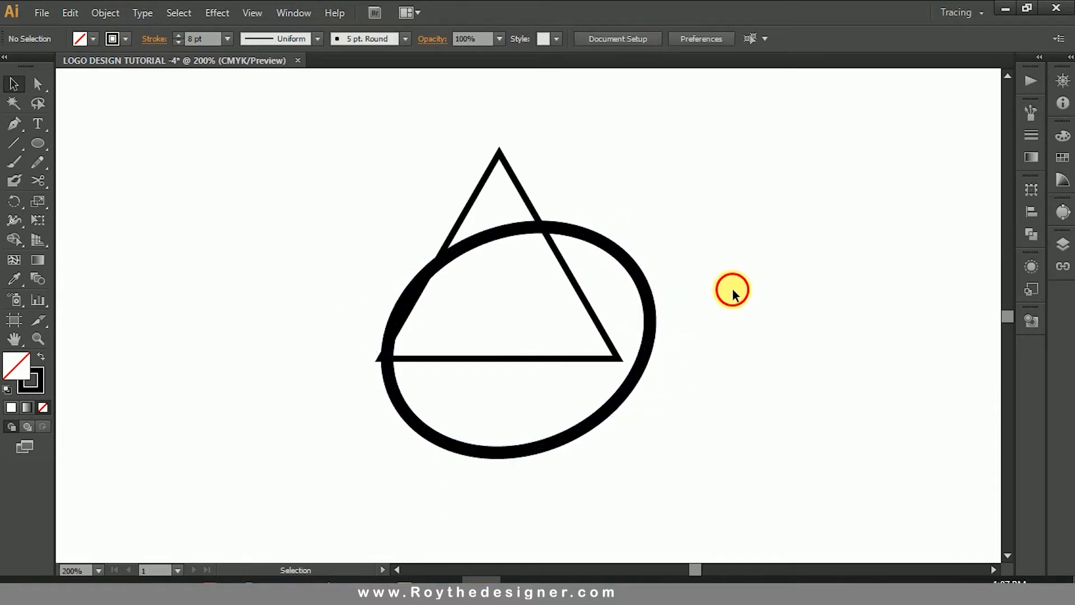
# Switch to Outline view and move the ellipse so its path meets the triangle's lower-left corner
pyautogui.click(215, 10)
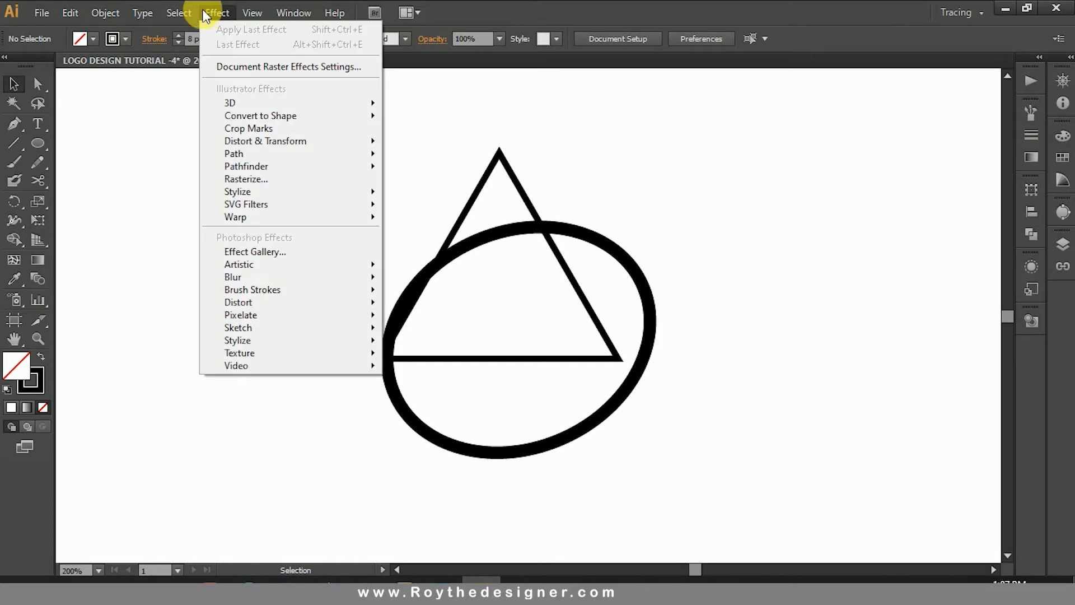
pyautogui.moveTo(250, 12)
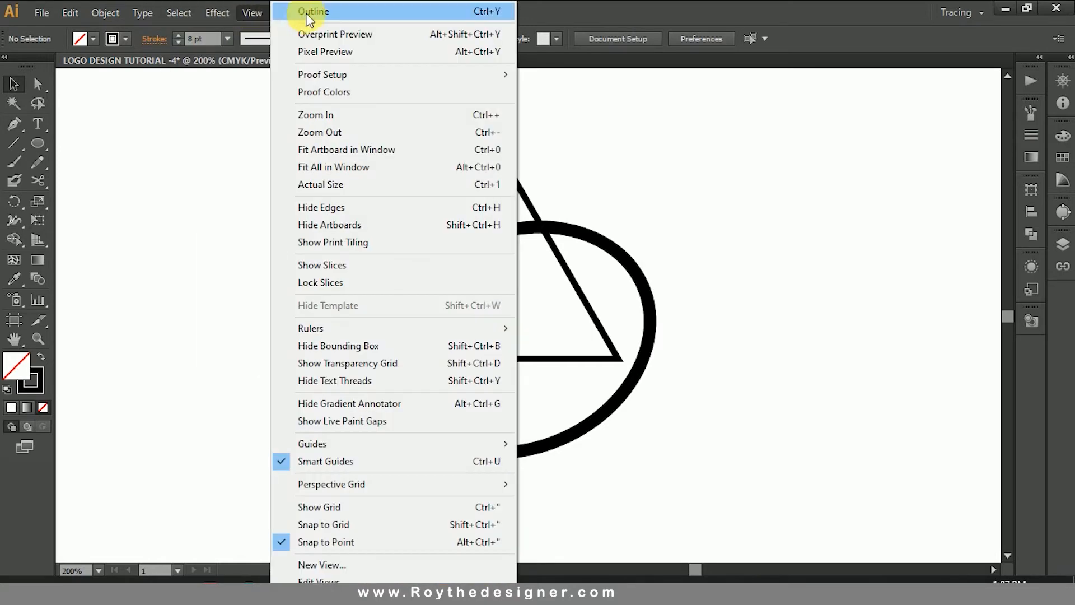
pyautogui.click(306, 13)
pyautogui.moveTo(651, 306); pyautogui.dragTo(645, 311)
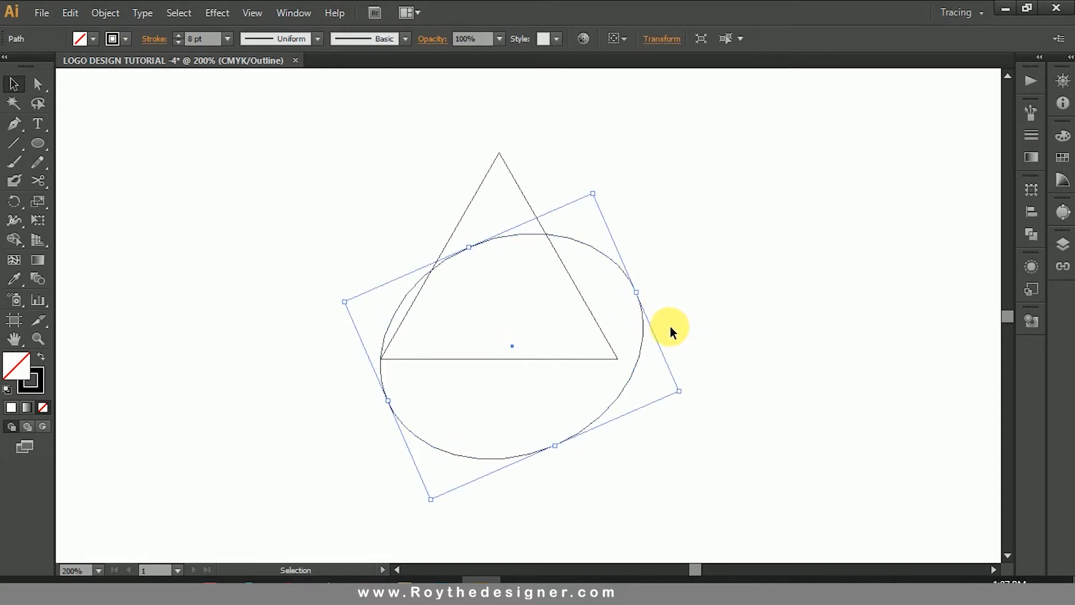
# Return the document to Preview display and deselect the ellipse
pyautogui.click(229, 12)
pyautogui.moveTo(257, 12)
pyautogui.click(317, 11)
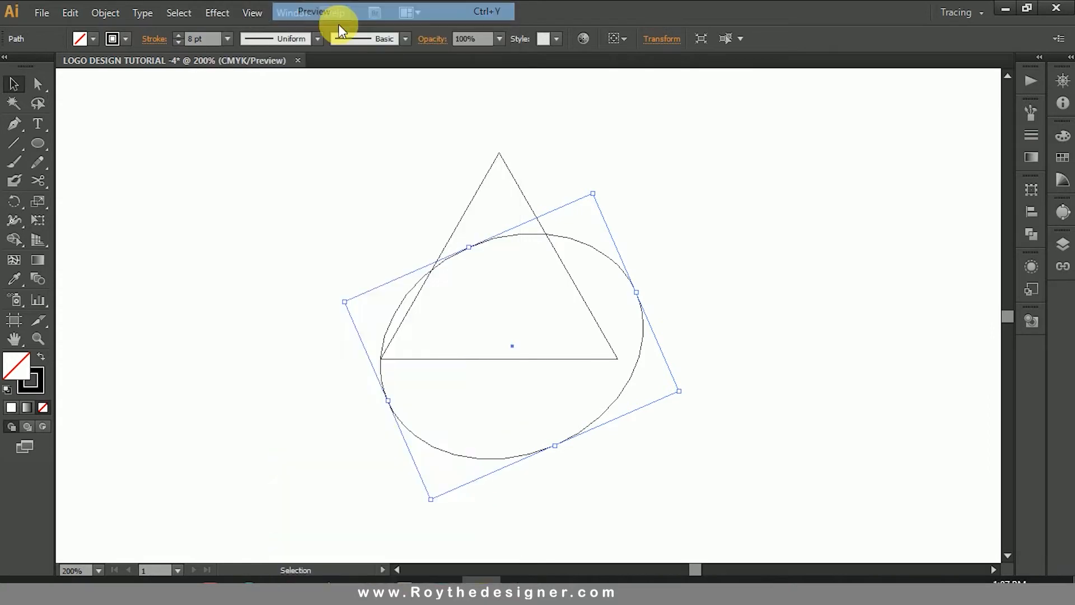
pyautogui.click(722, 249)
# Nudge the ellipse slightly down and right, and shift the triangle right so its lower-left corner meets the ellipse's stroke
pyautogui.moveTo(641, 303); pyautogui.dragTo(648, 309)
pyautogui.click(711, 291)
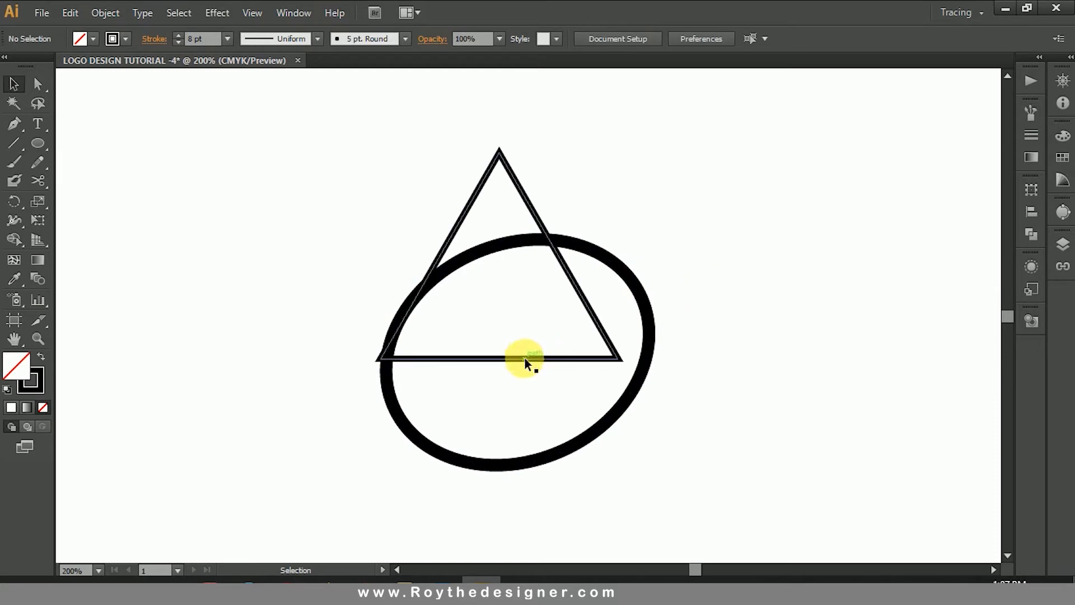
pyautogui.moveTo(531, 364); pyautogui.dragTo(536, 364)
pyautogui.click(729, 253)
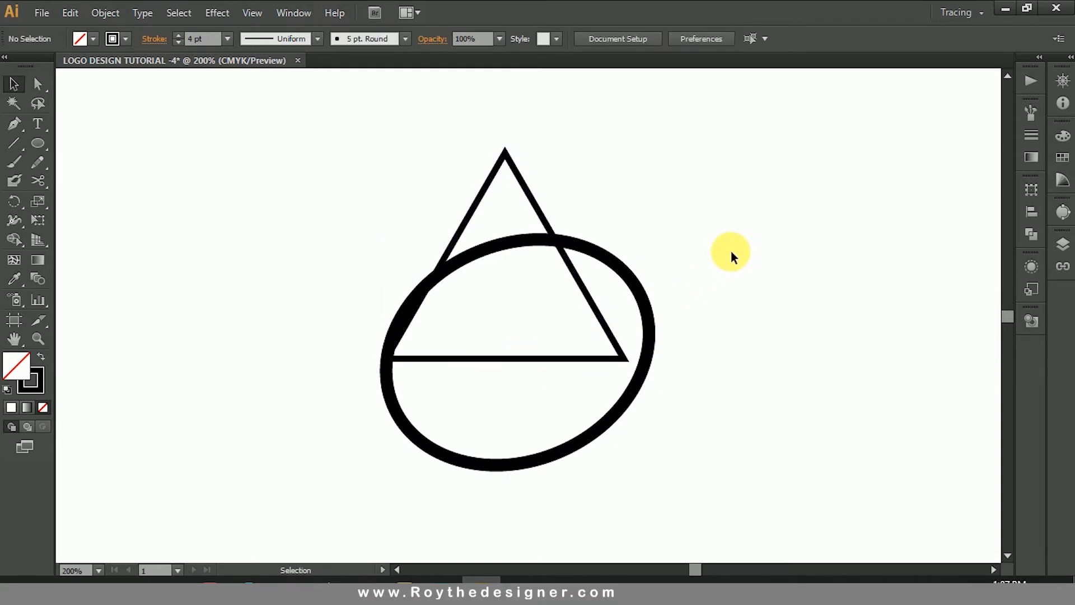
# Set the tilted ellipse's stroke weight to 9 pt and deselect it
pyautogui.moveTo(723, 251); pyautogui.dragTo(649, 291)
pyautogui.click(655, 273)
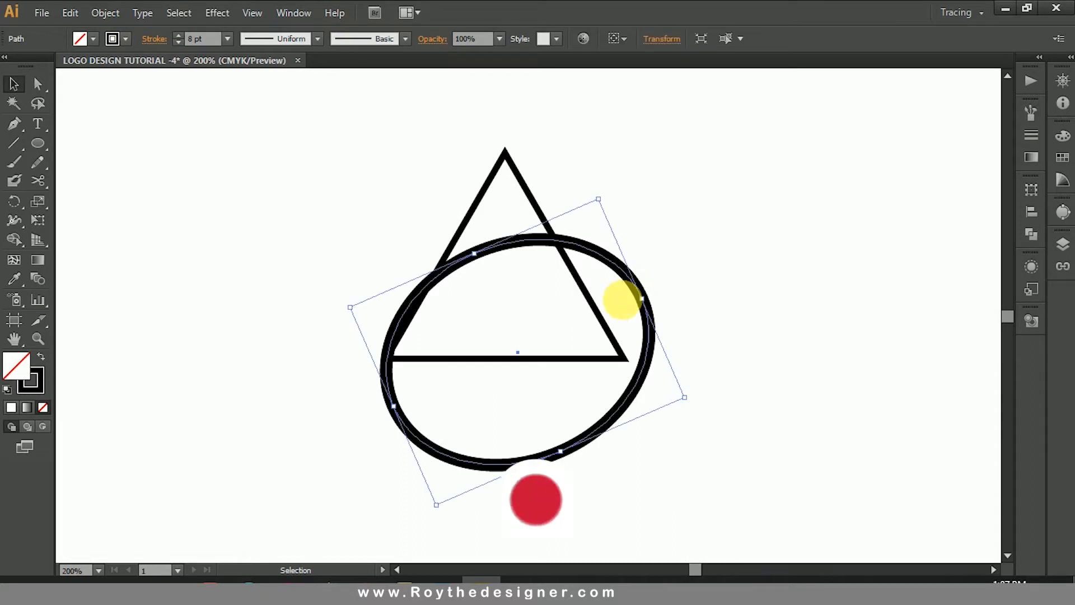
pyautogui.scroll(1, 221, 46)
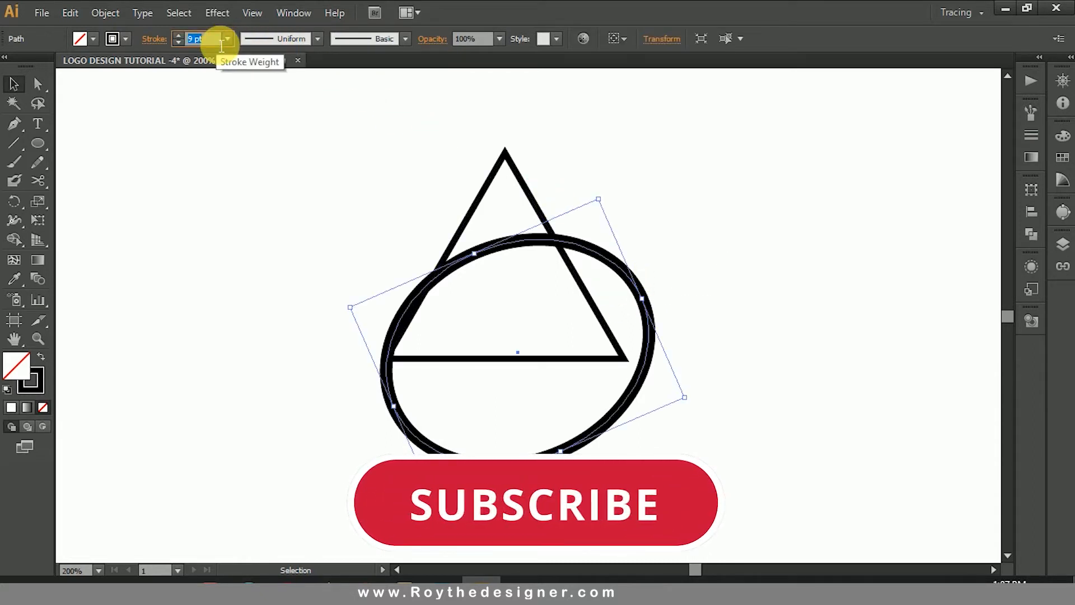
pyautogui.click(367, 155)
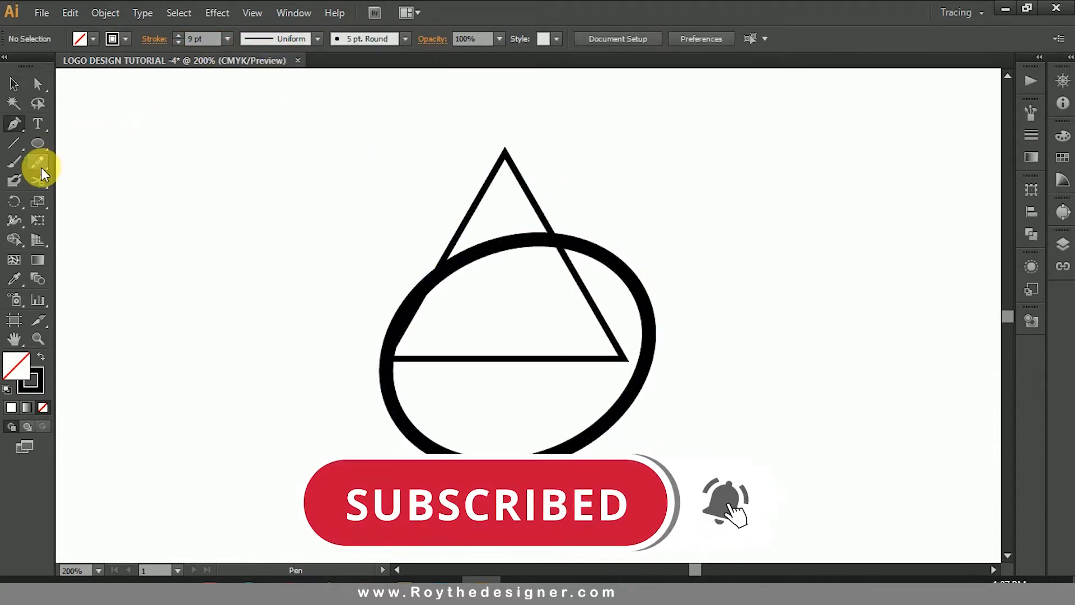
# Cut the ellipse with Scissors at its upper right and bottom, and delete the right-hand segment to leave an open C-shaped arc
pyautogui.click(37, 181)
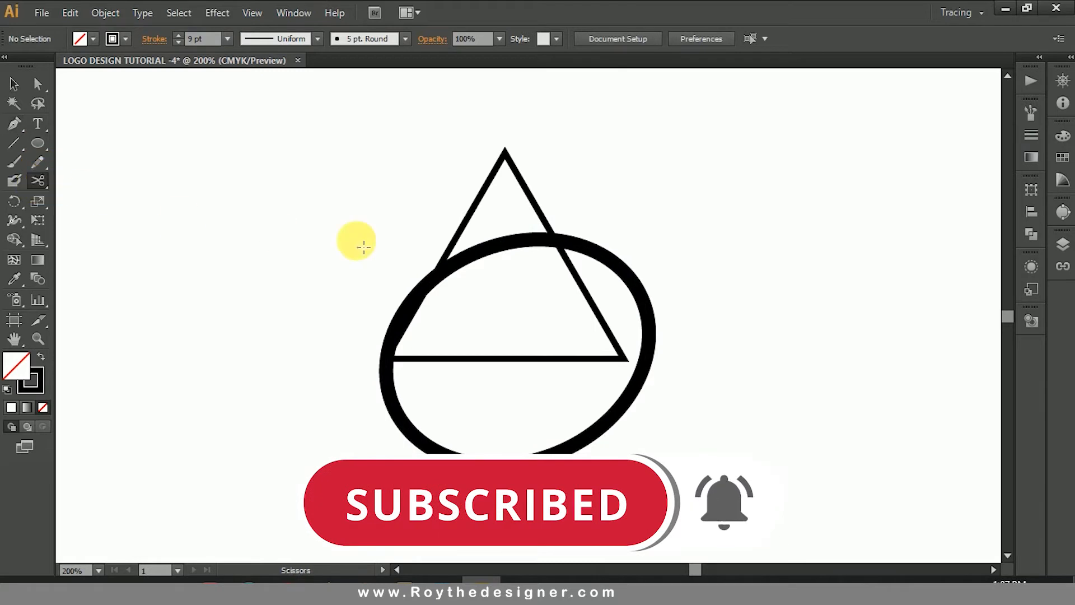
pyautogui.click(617, 268)
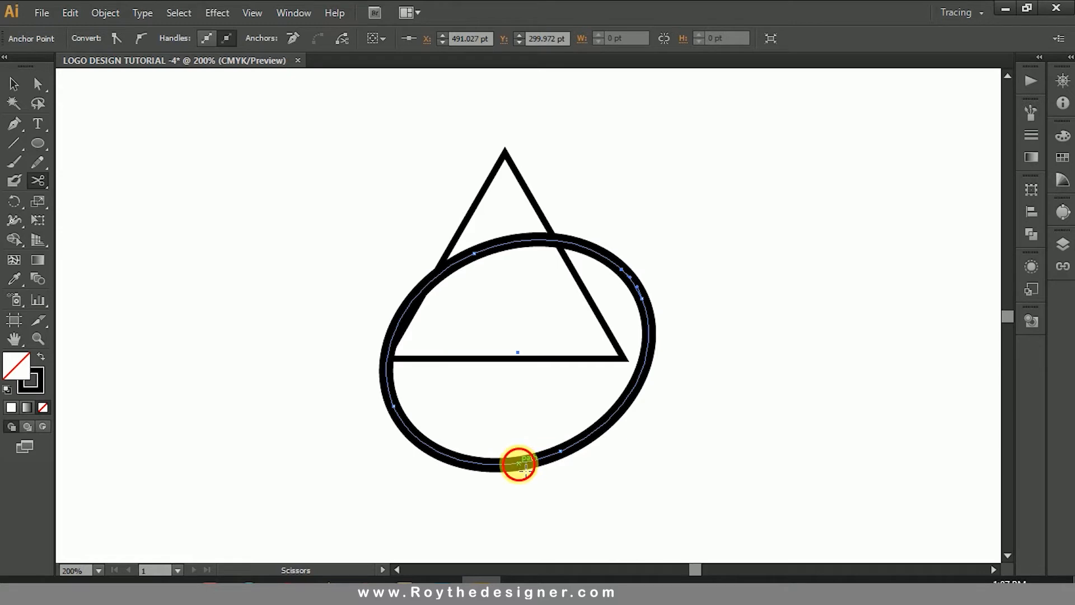
pyautogui.click(519, 464)
pyautogui.click(14, 84)
pyautogui.click(681, 302)
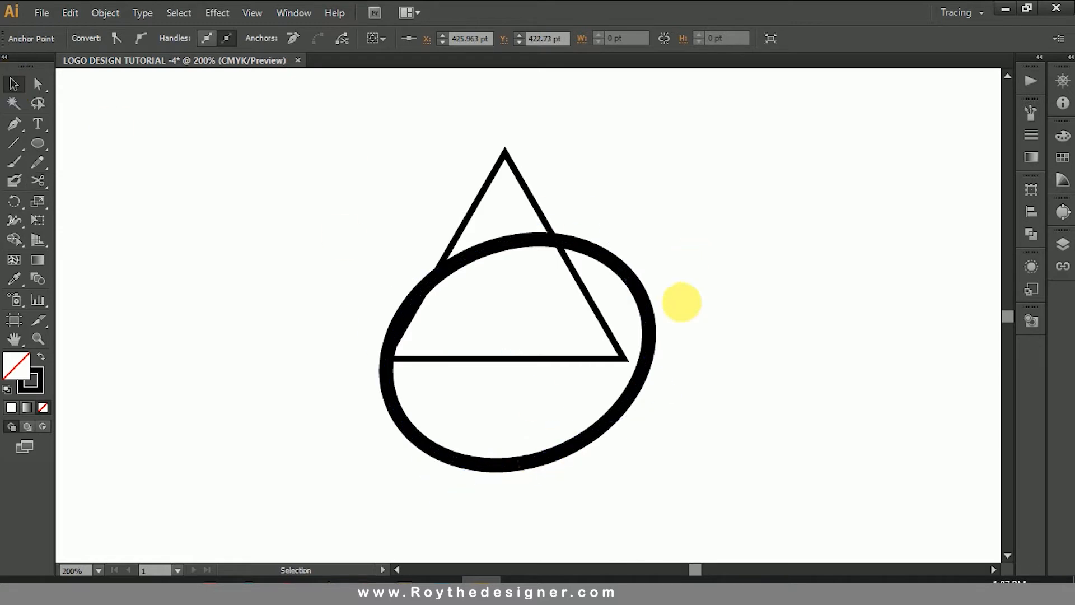
pyautogui.click(651, 325)
pyautogui.press('Delete')
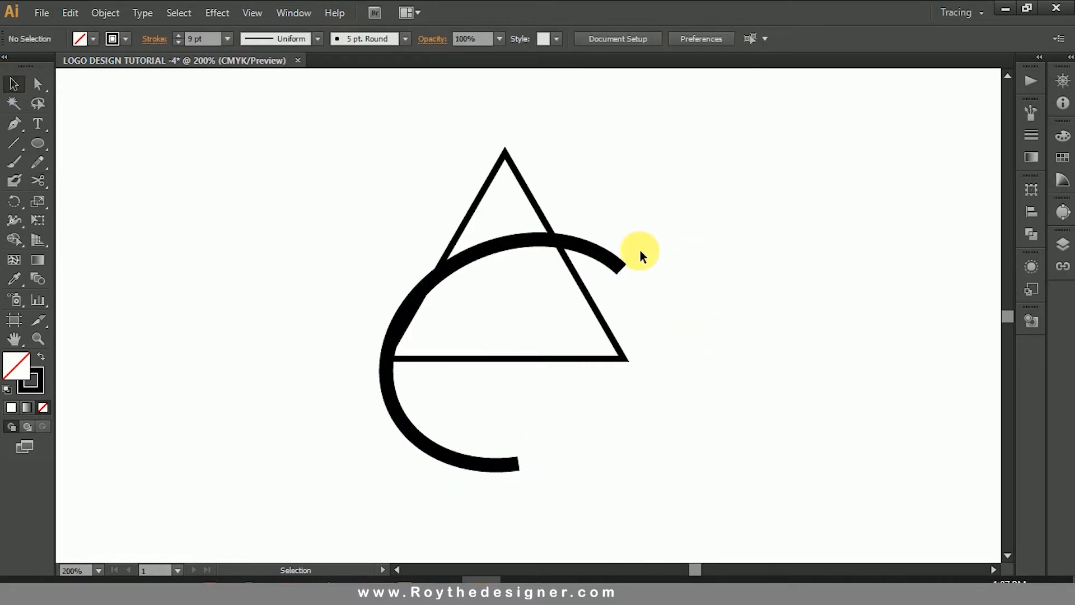
# Apply the width profile that tapers at both ends to the C-shaped arc's stroke
pyautogui.click(616, 271)
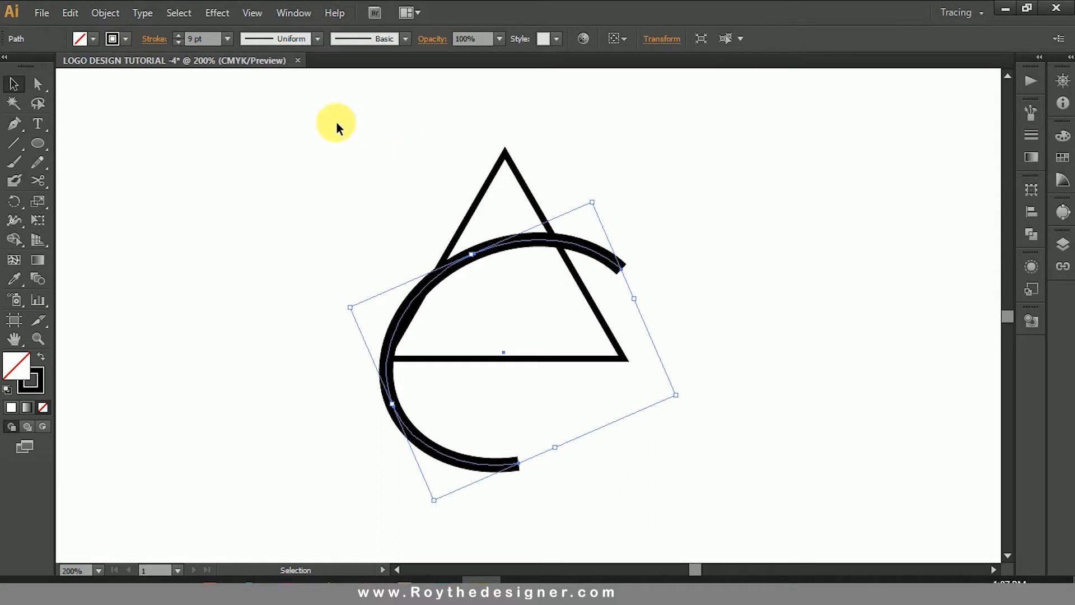
pyautogui.click(320, 39)
pyautogui.click(288, 87)
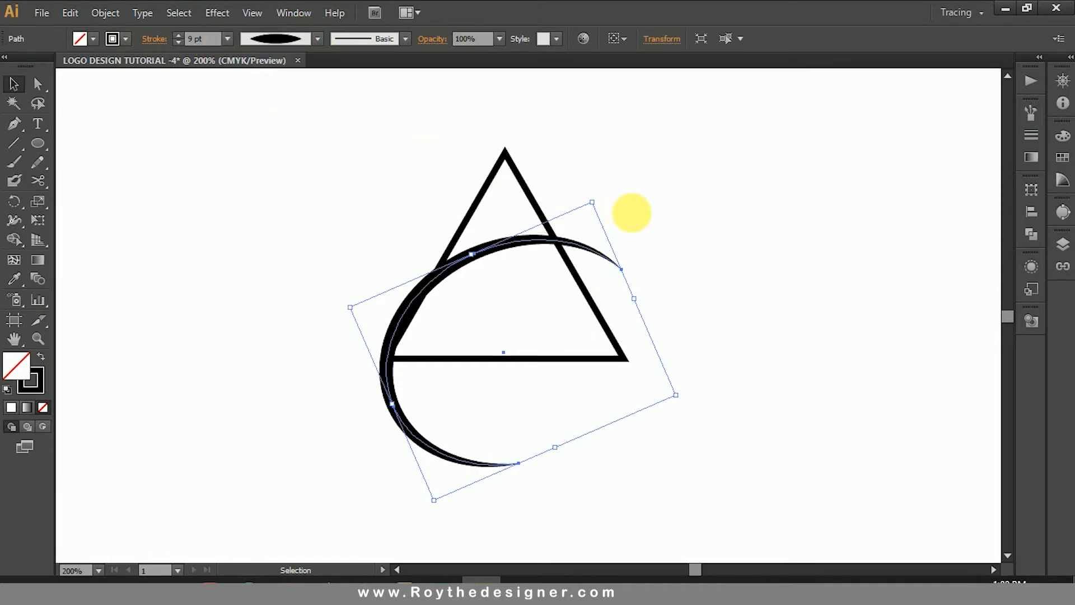
pyautogui.click(632, 213)
pyautogui.click(601, 234)
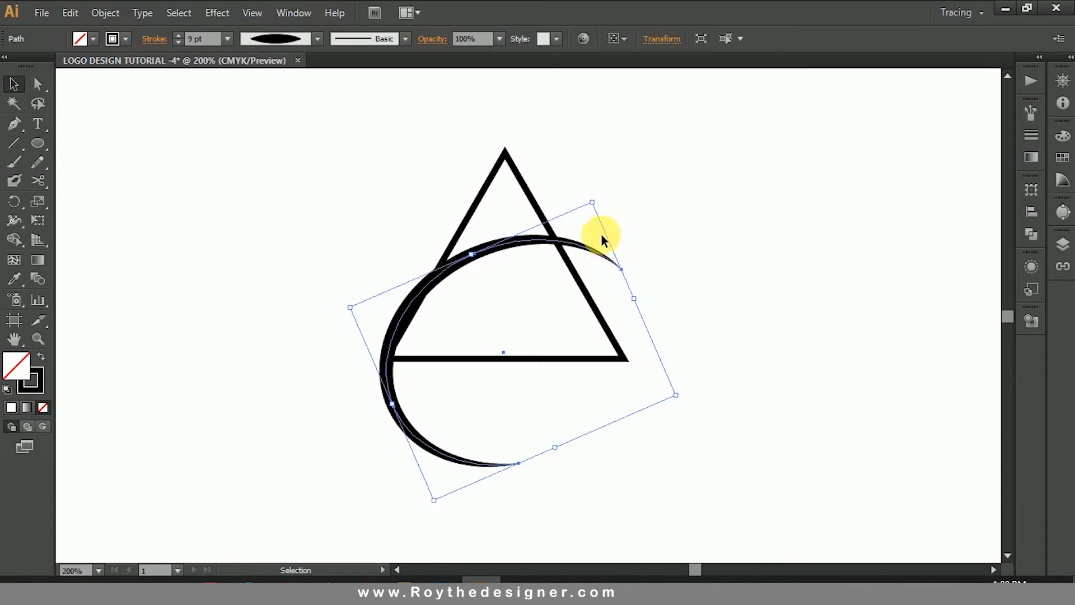
# Set the tapered arc's stroke weight to 12 pt and deselect it
pyautogui.click(228, 39)
pyautogui.click(240, 282)
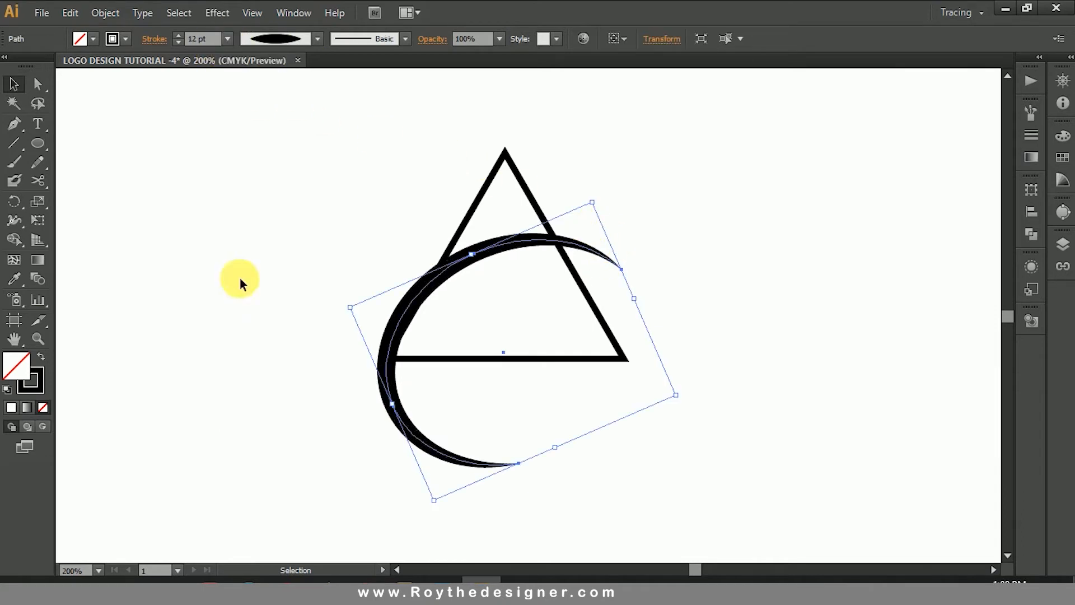
pyautogui.click(673, 254)
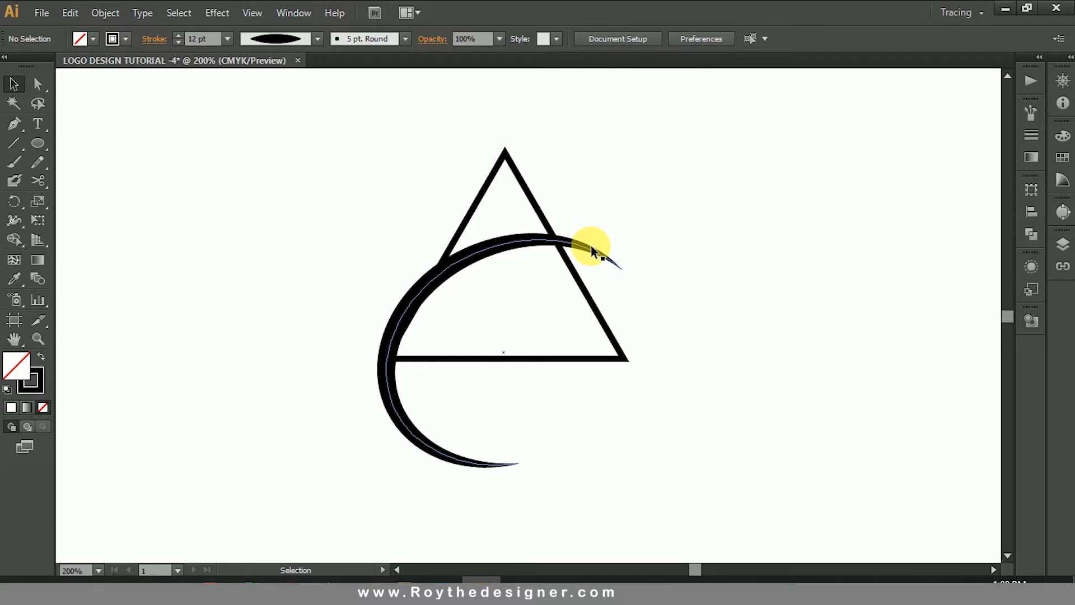
# Nudge the tapered arc slightly to the right over the triangle's lower-left corner
pyautogui.click(599, 253)
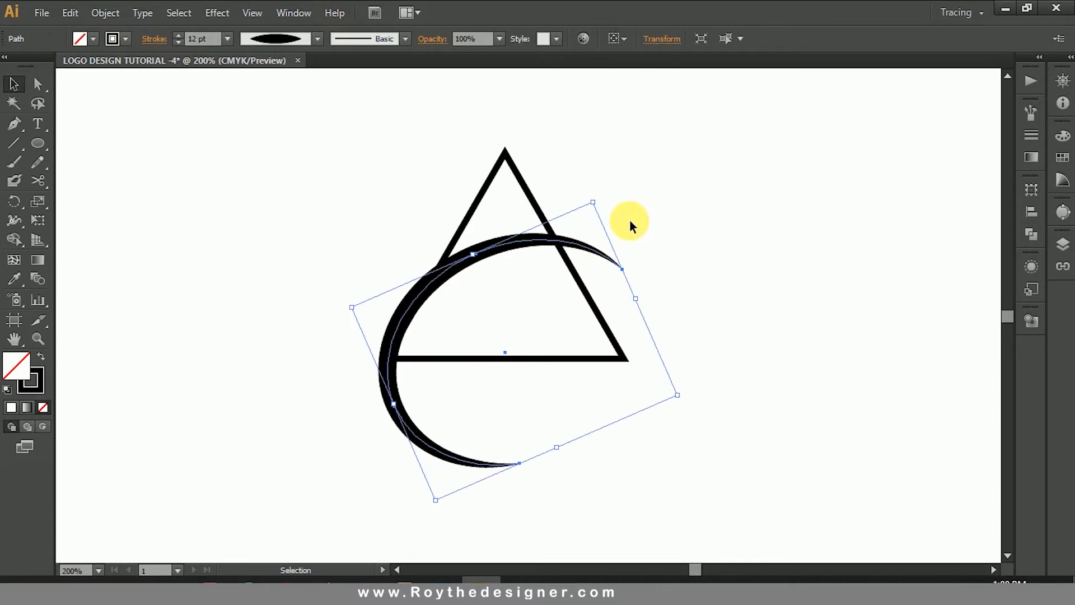
pyautogui.press('Right')
pyautogui.click(668, 209)
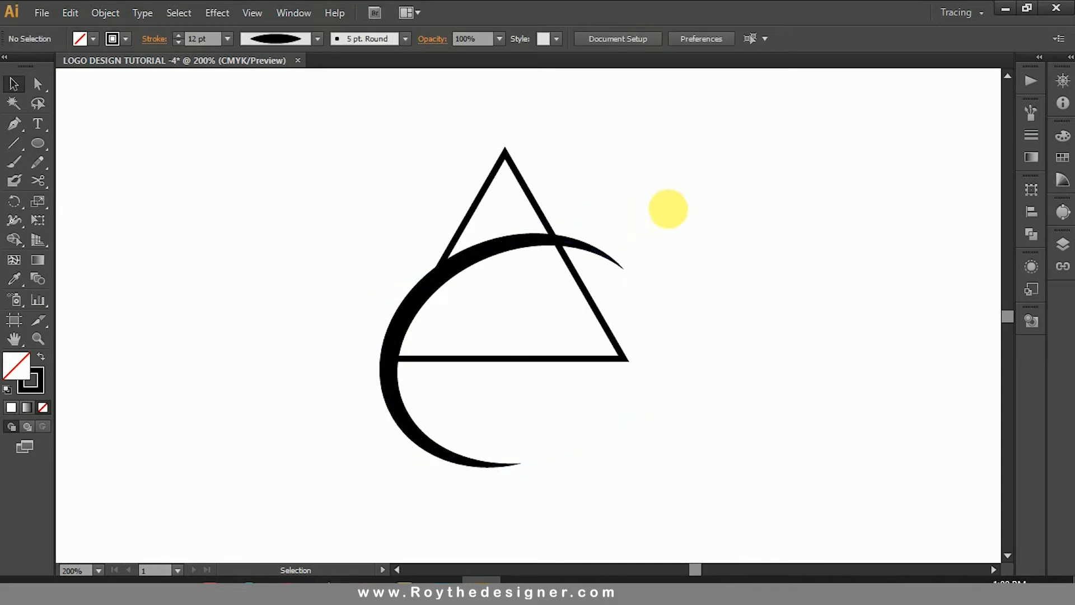
pyautogui.moveTo(613, 275); pyautogui.dragTo(616, 275)
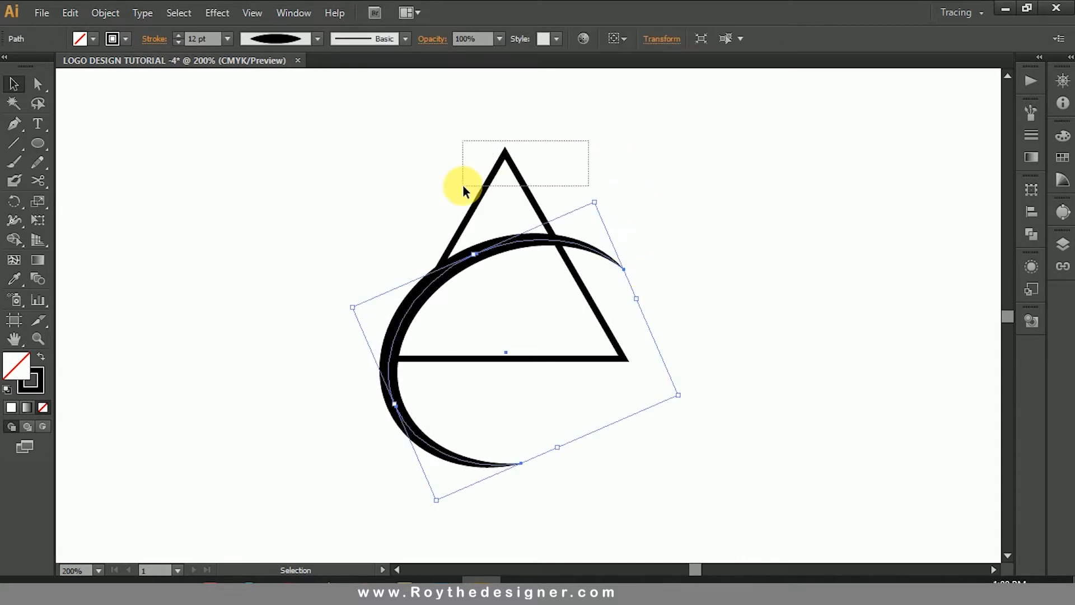
# Select only the triangle and increase its stroke weight to 8 pt
pyautogui.moveTo(463, 189); pyautogui.dragTo(398, 189)
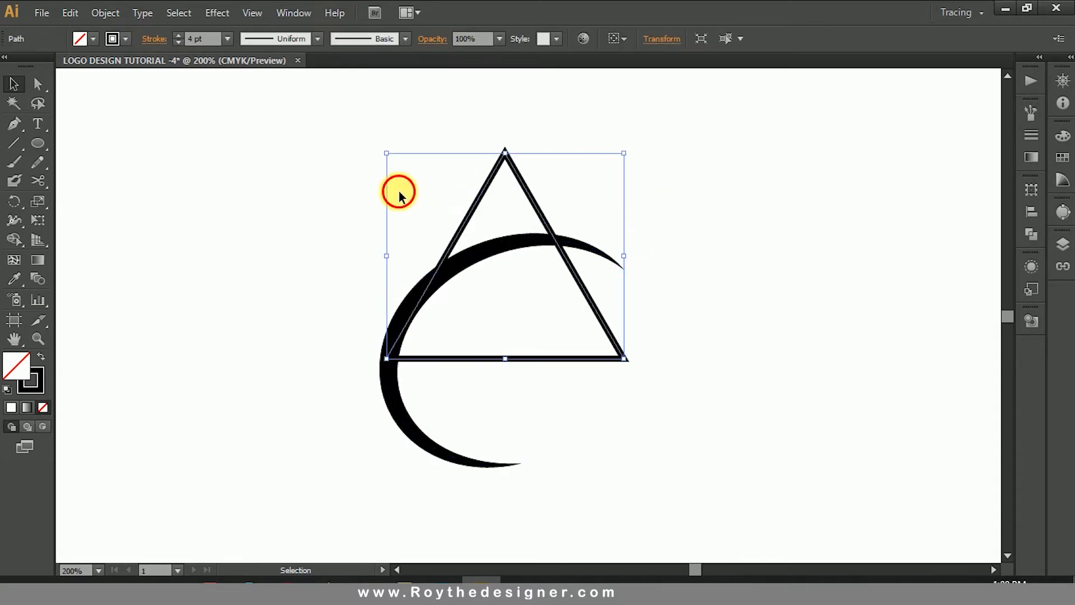
pyautogui.click(547, 409)
pyautogui.moveTo(660, 392); pyautogui.dragTo(592, 338)
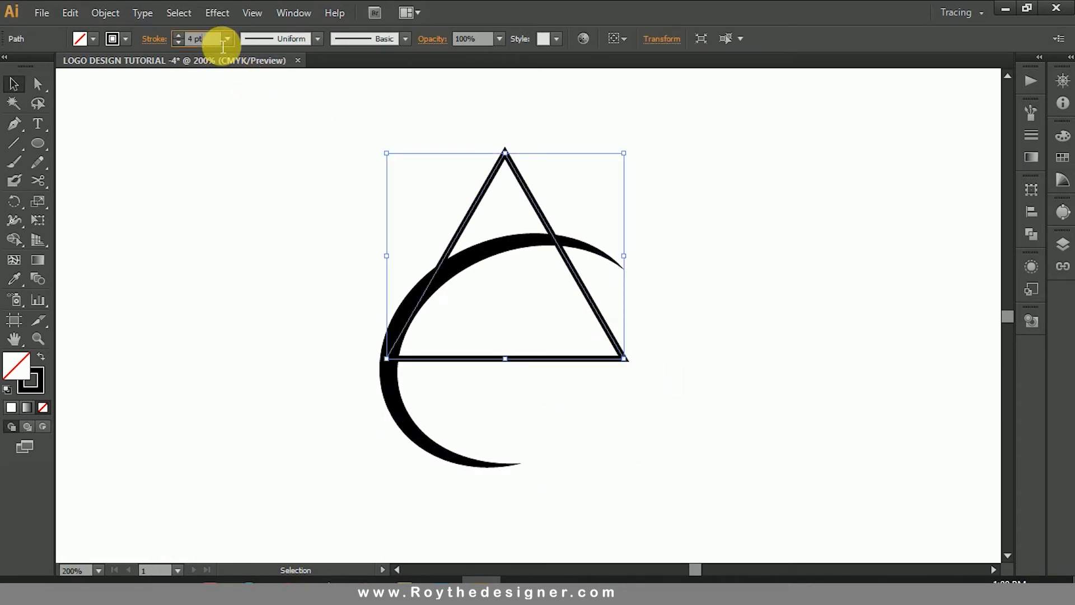
pyautogui.scroll(1, 223, 47)
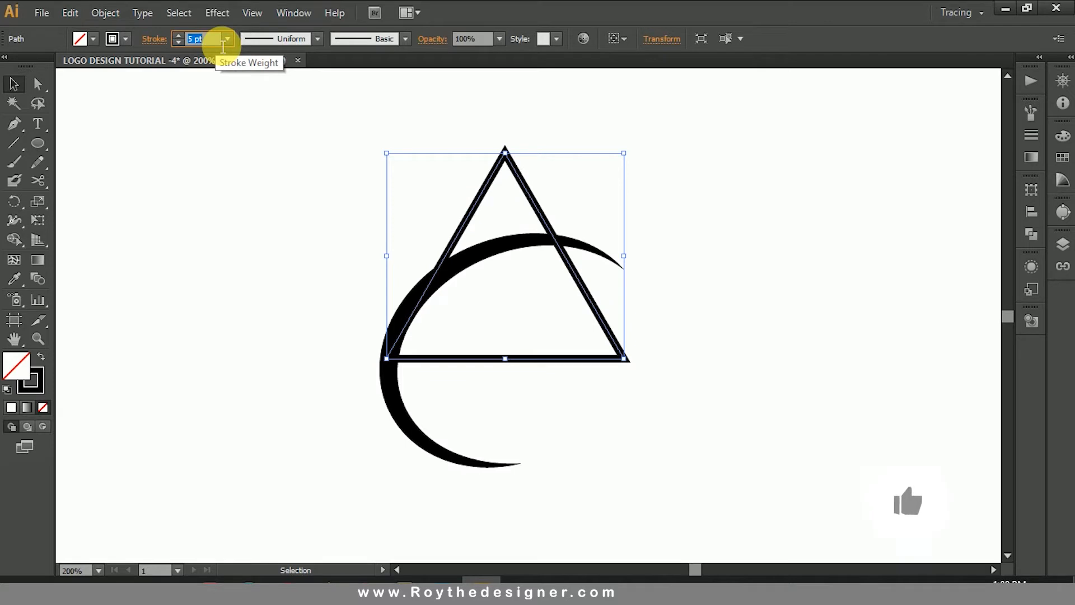
pyautogui.scroll(1, 223, 47)
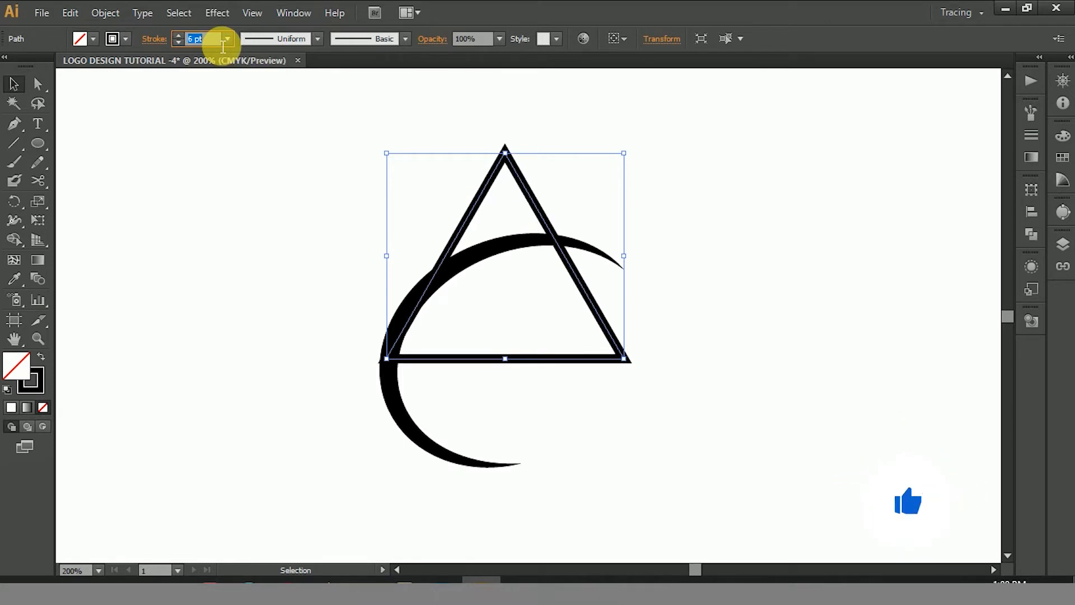
pyautogui.scroll(1, 223, 48)
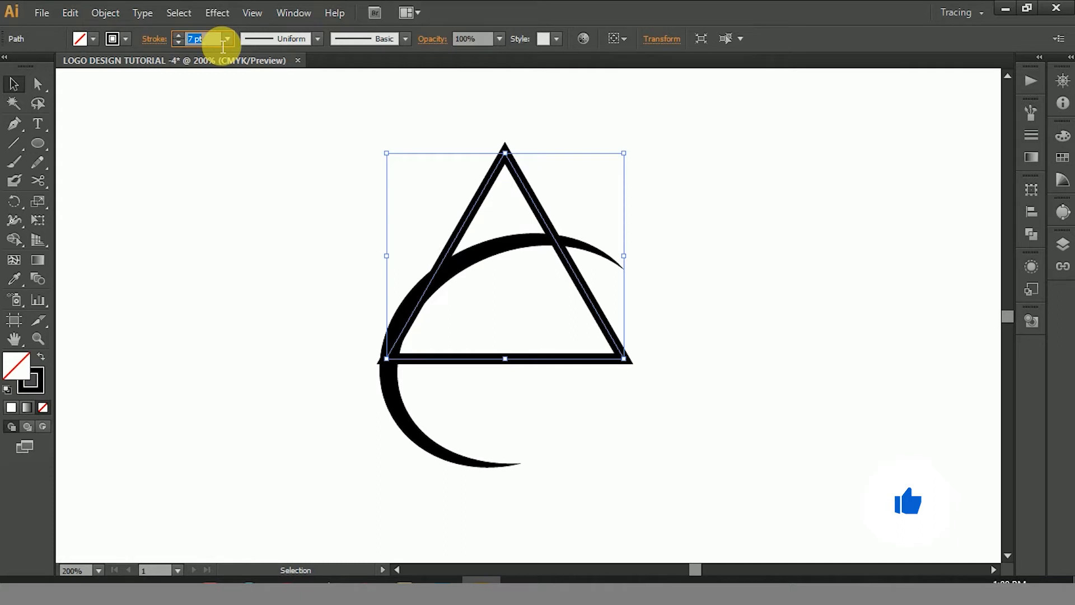
pyautogui.scroll(1, 223, 47)
# Examine up close how the tapered arc and the thickened triangle overlap
pyautogui.moveTo(323, 245); pyautogui.dragTo(711, 428)
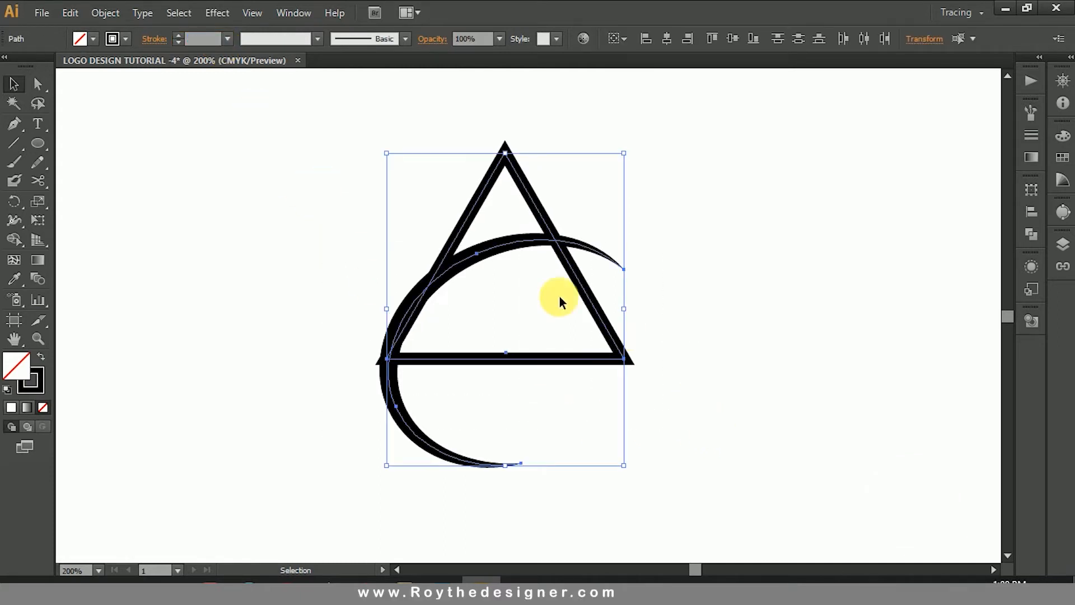
pyautogui.hotkey('ctrl', 'space')
pyautogui.moveTo(257, 220); pyautogui.dragTo(863, 504)
pyautogui.moveTo(784, 380); pyautogui.dragTo(813, 467)
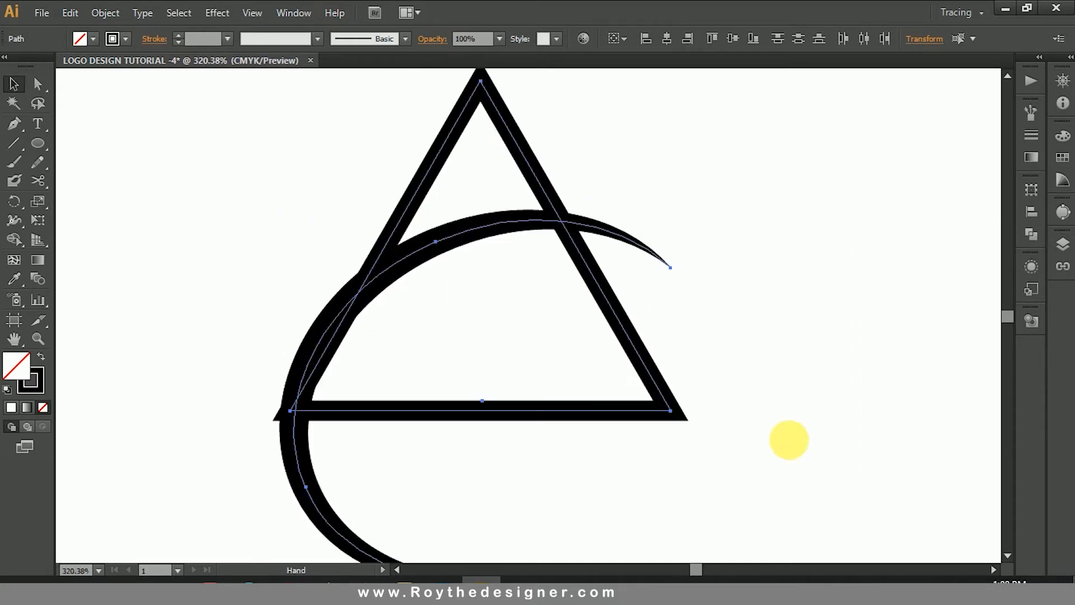
pyautogui.keyDown('ctrl'); pyautogui.keyDown('alt'); pyautogui.click(611, 349); pyautogui.keyUp('alt'); pyautogui.keyUp('ctrl')
pyautogui.moveTo(640, 326); pyautogui.dragTo(698, 373)
pyautogui.hotkey('ctrl', '-')
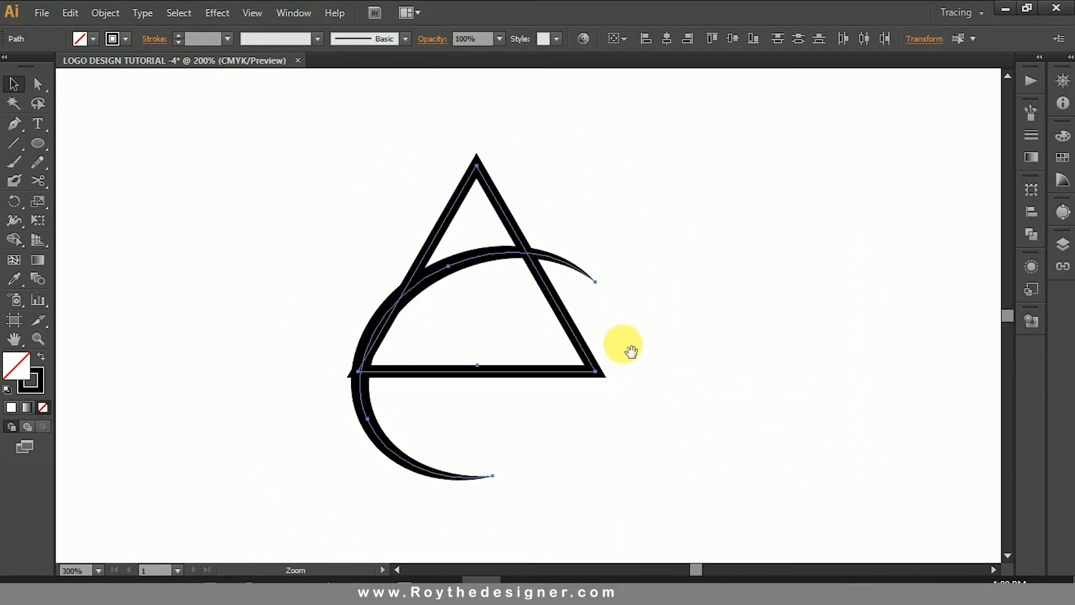
pyautogui.scroll(-1, 668, 353)
# Select only the tapered arc and increase its stroke weight to 19 pt
pyautogui.click(579, 388)
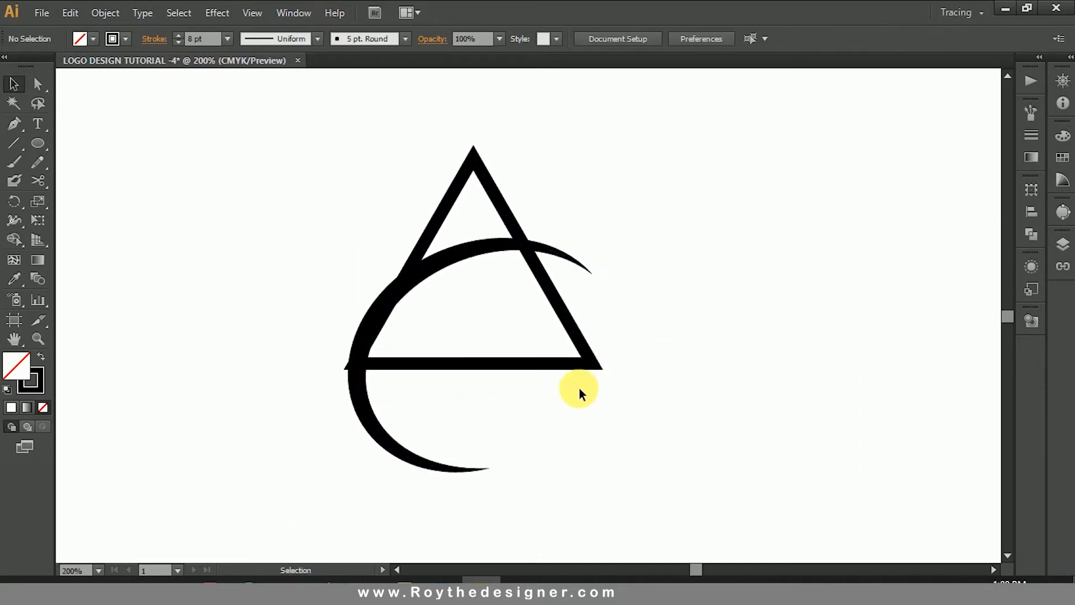
pyautogui.click(364, 404)
pyautogui.scroll(6, 216, 51)
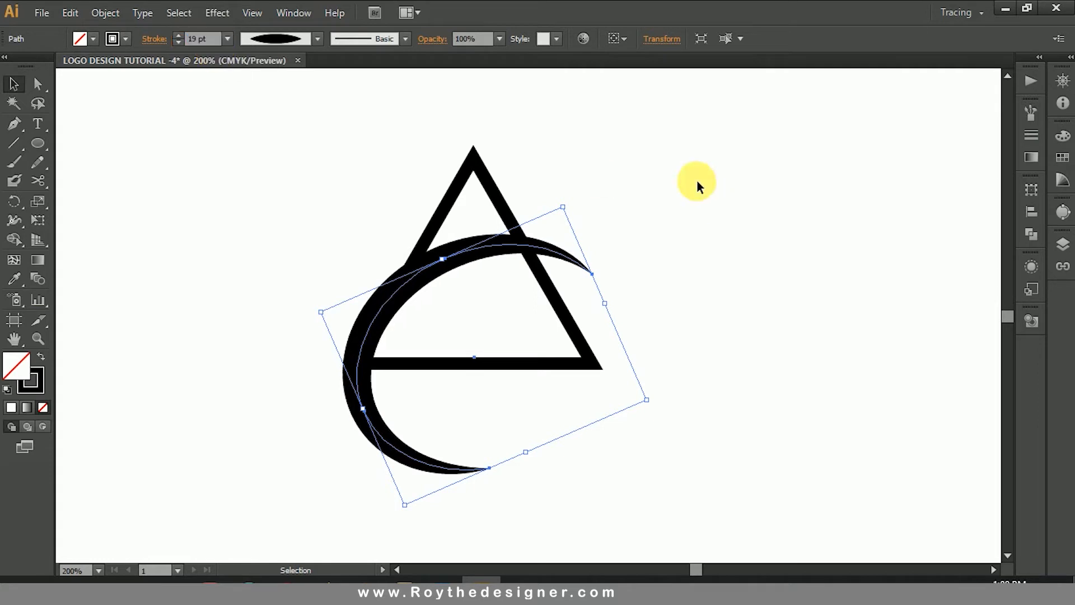
# Expand the appearance of the selected arc and triangle so the tapered stroke becomes a filled shape, and deselect everything
pyautogui.moveTo(590, 190); pyautogui.dragTo(498, 269)
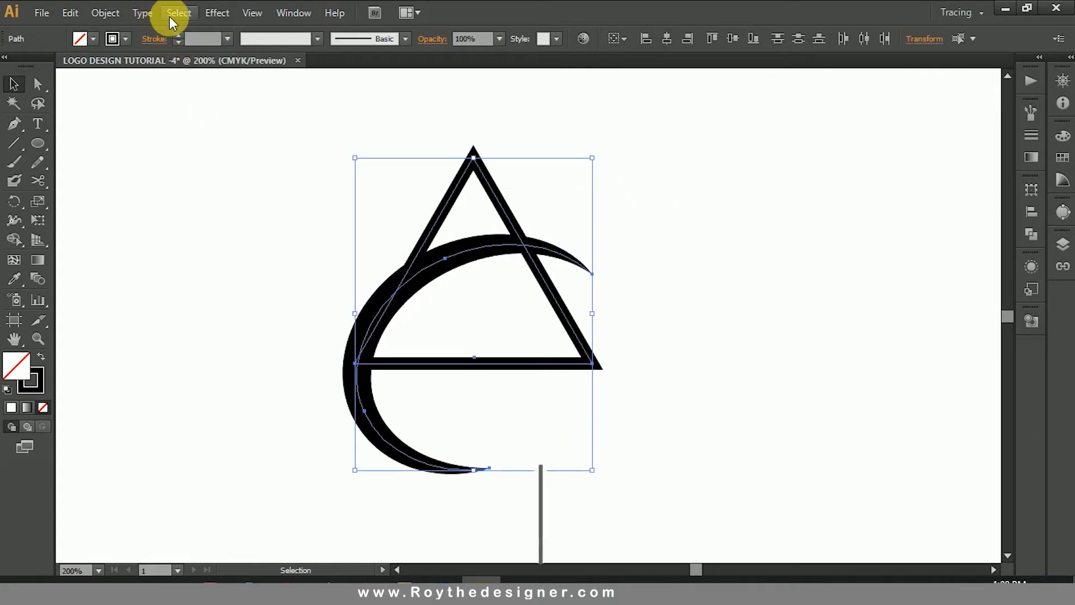
pyautogui.click(208, 14)
pyautogui.moveTo(119, 16)
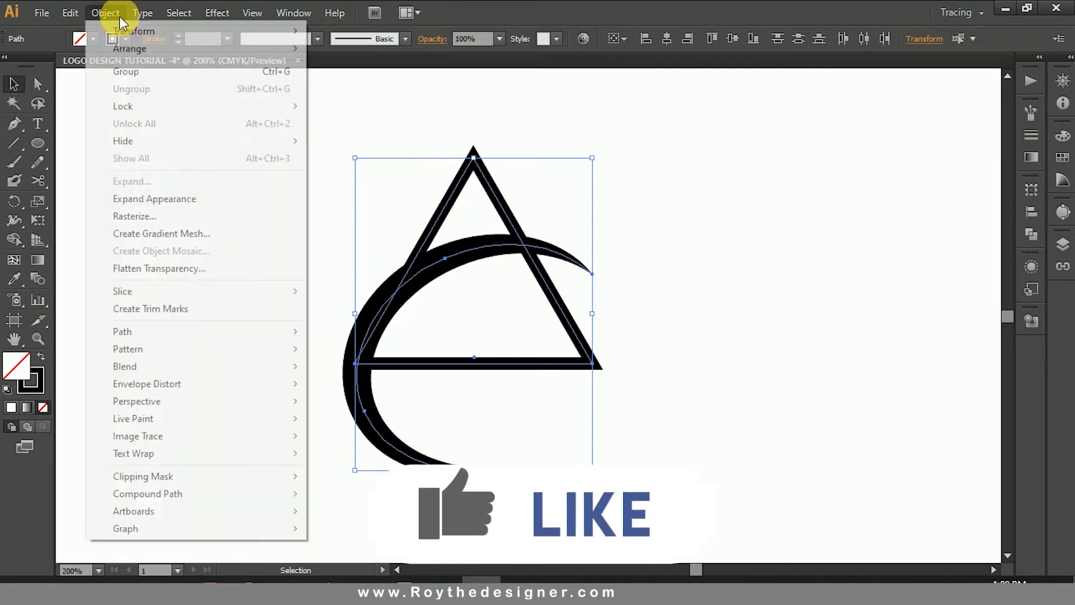
pyautogui.click(130, 198)
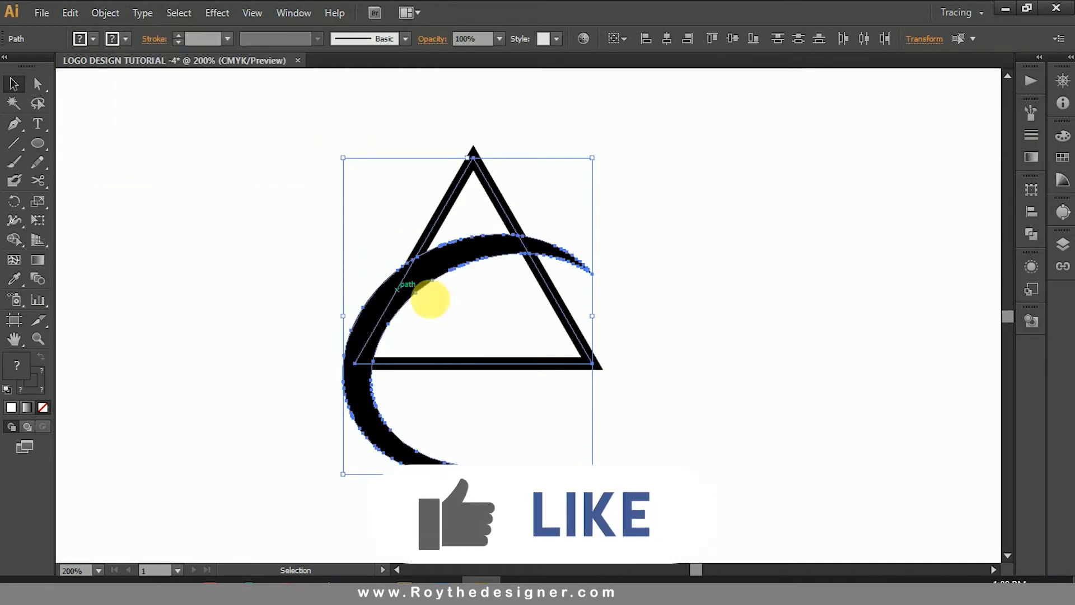
pyautogui.click(708, 252)
# Expand the triangle's fill and stroke into a filled outline shape and deselect it
pyautogui.moveTo(540, 158); pyautogui.dragTo(426, 196)
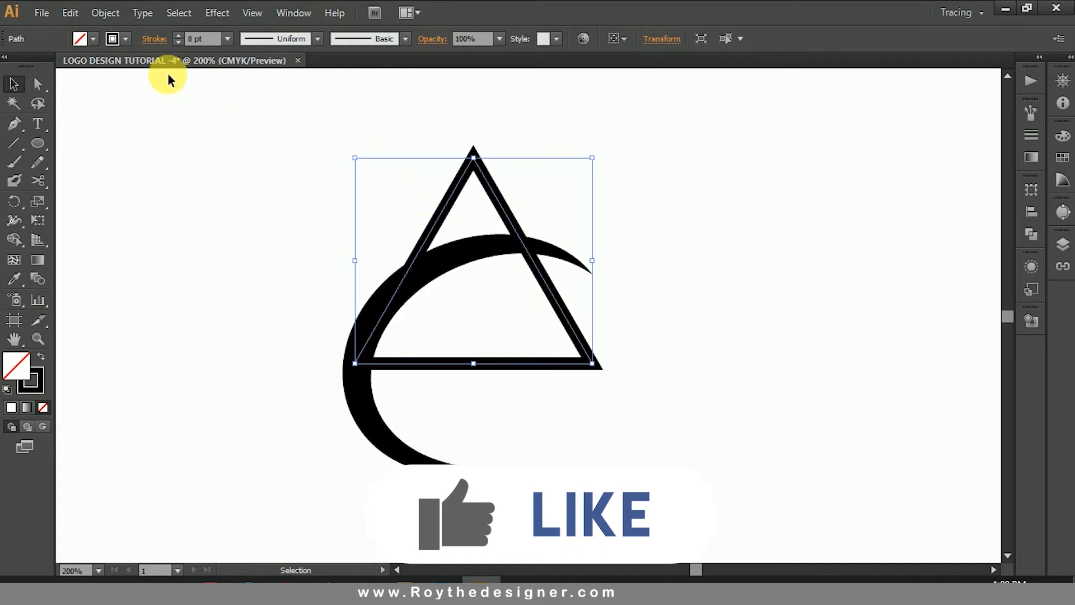
pyautogui.click(101, 13)
pyautogui.click(120, 185)
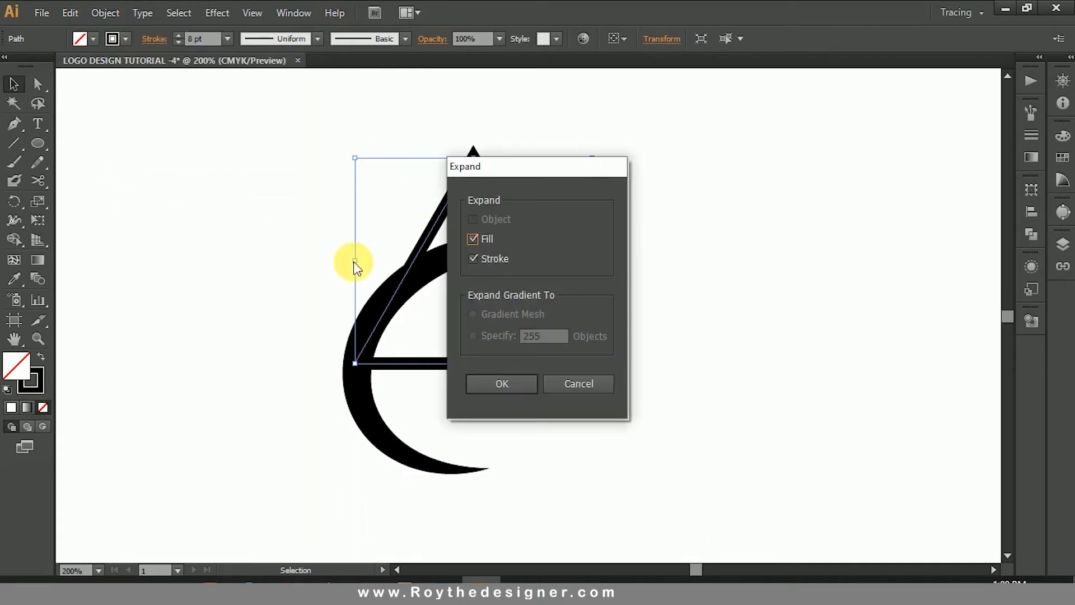
pyautogui.click(488, 384)
pyautogui.click(631, 210)
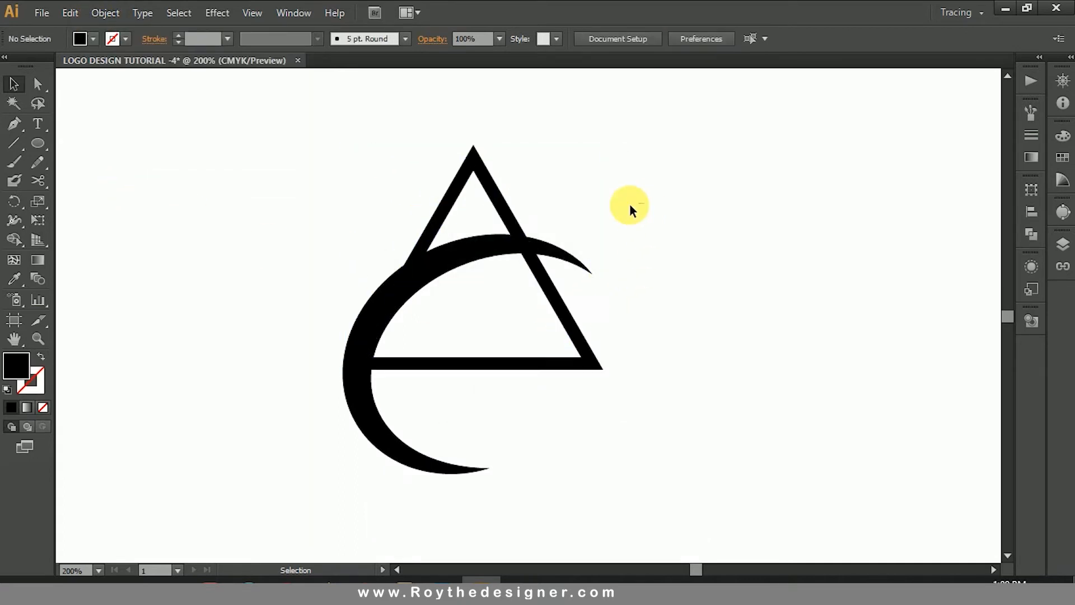
# Select the arc and triangle shapes together and split them at their overlaps with Pathfinder's Divide
pyautogui.moveTo(630, 204); pyautogui.dragTo(404, 305)
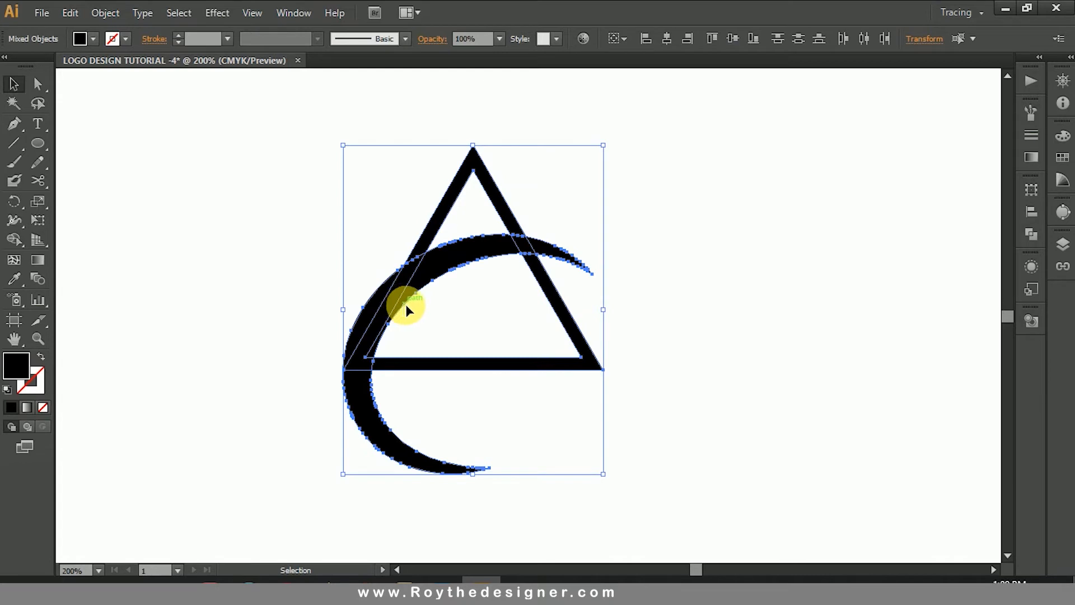
pyautogui.click(1031, 233)
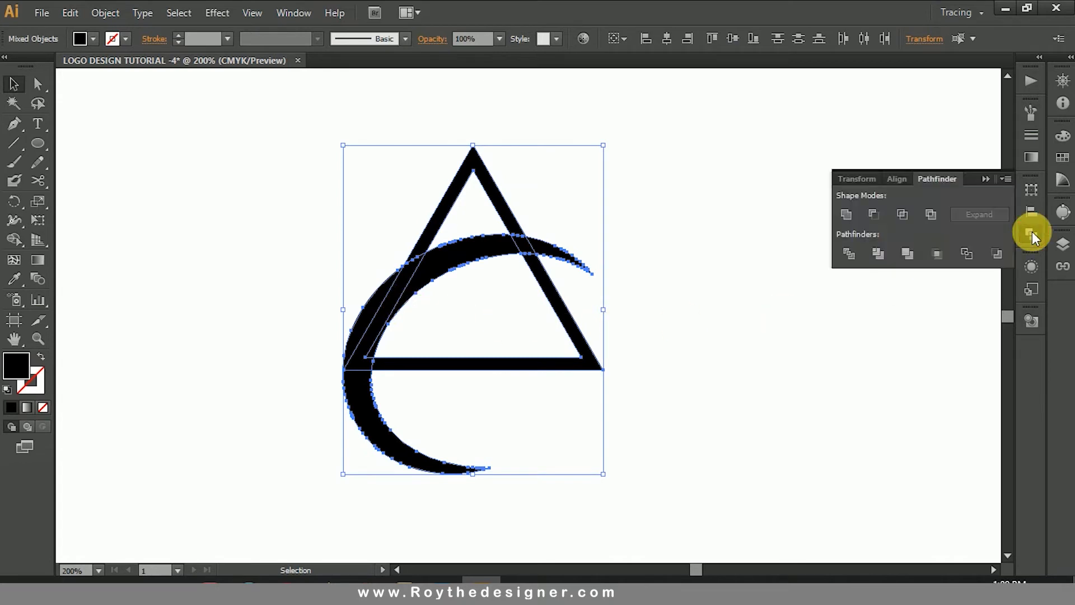
pyautogui.click(849, 253)
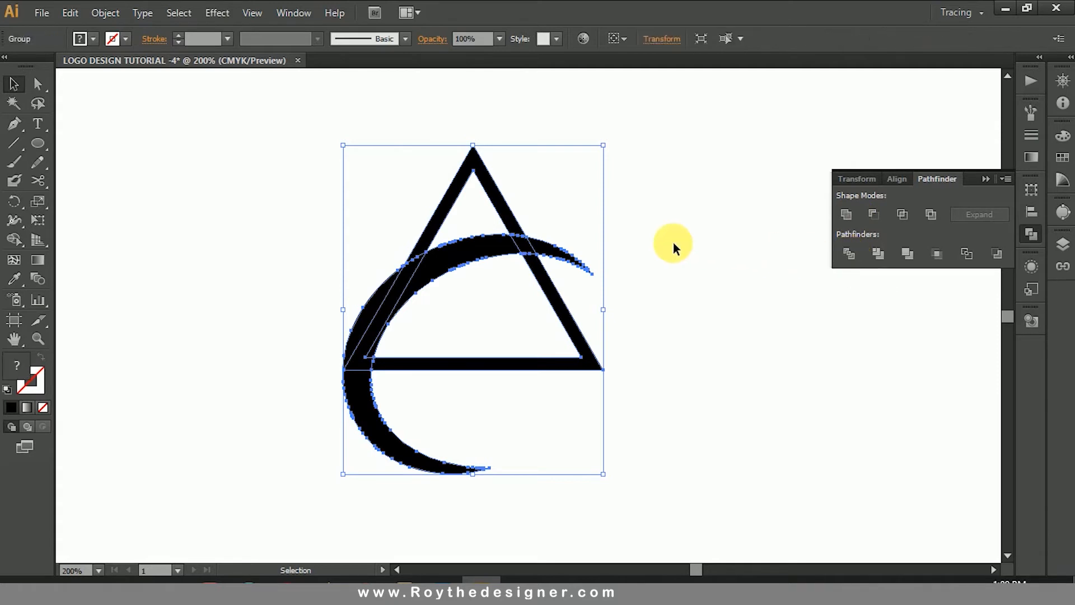
# Merge the divided pieces inside the arc into one continuous crescent with the Shape Builder tool
pyautogui.click(14, 239)
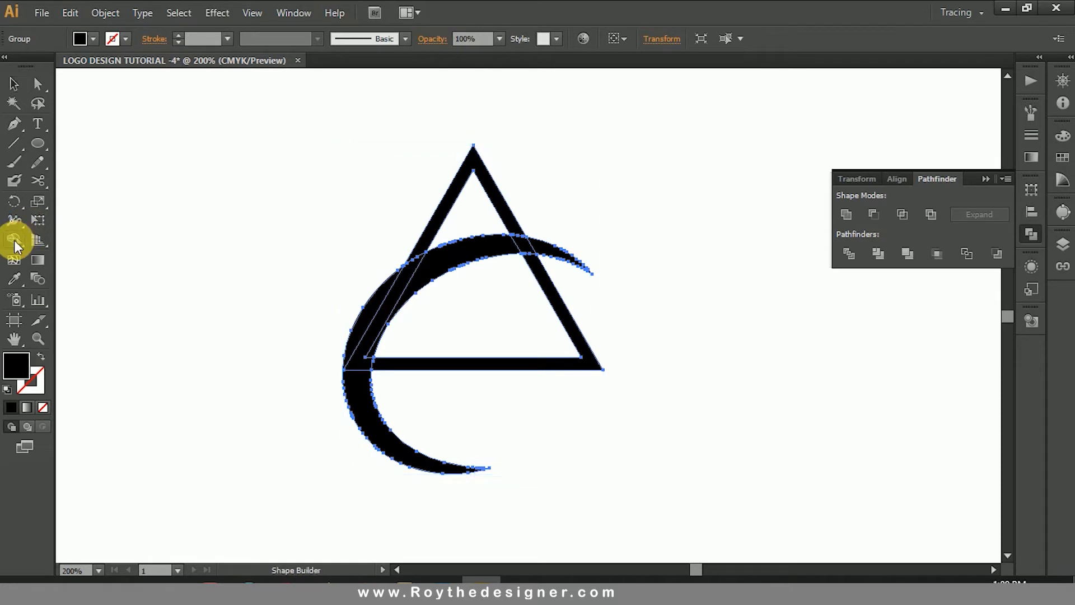
pyautogui.moveTo(380, 340)
pyautogui.mouseDown()
pyautogui.moveTo(413, 293)
pyautogui.moveTo(390, 289)
pyautogui.moveTo(384, 300)
pyautogui.mouseUp()
pyautogui.moveTo(497, 244)
pyautogui.mouseDown()
pyautogui.moveTo(537, 246)
pyautogui.moveTo(589, 273)
pyautogui.mouseUp()
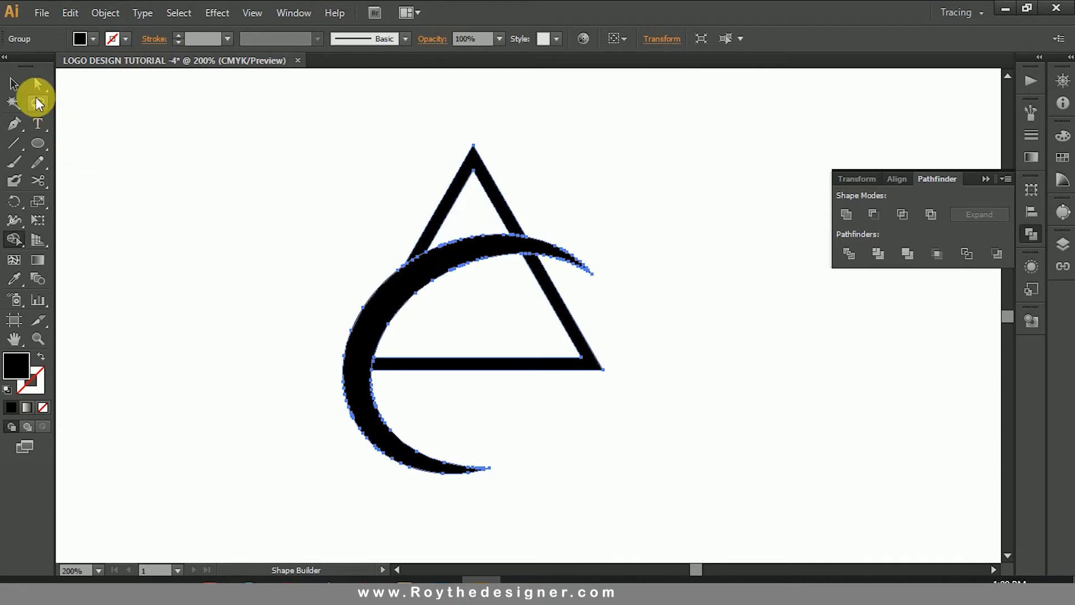
# Ungroup the merged logo artwork so the crescent and triangle pieces can be selected separately, and deselect everything
pyautogui.click(14, 84)
pyautogui.click(415, 180)
pyautogui.click(464, 199)
pyautogui.rightClick(464, 198)
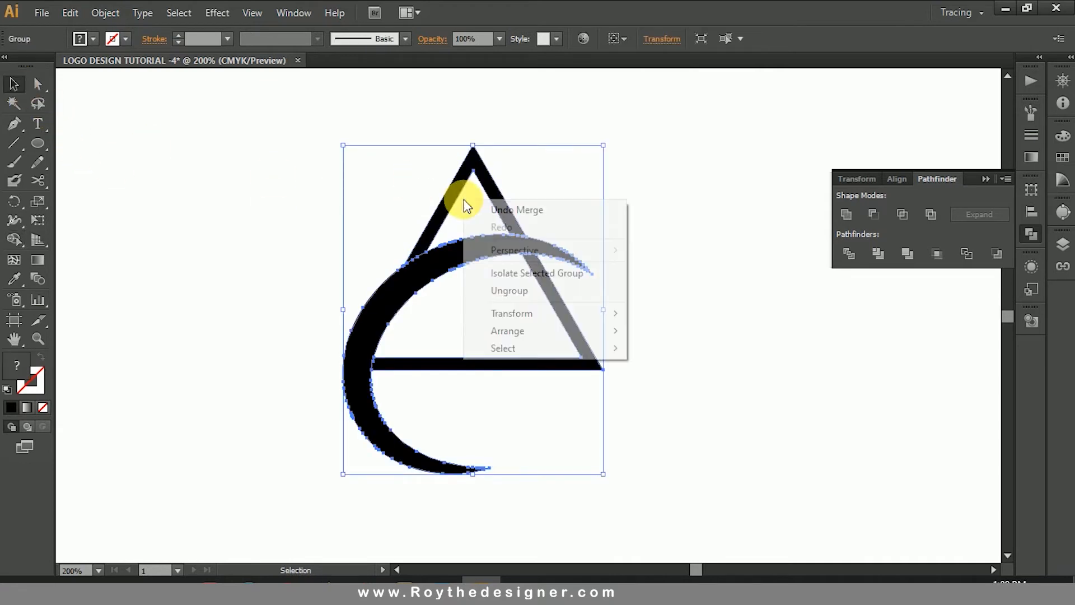
pyautogui.click(508, 289)
pyautogui.click(634, 297)
pyautogui.click(562, 257)
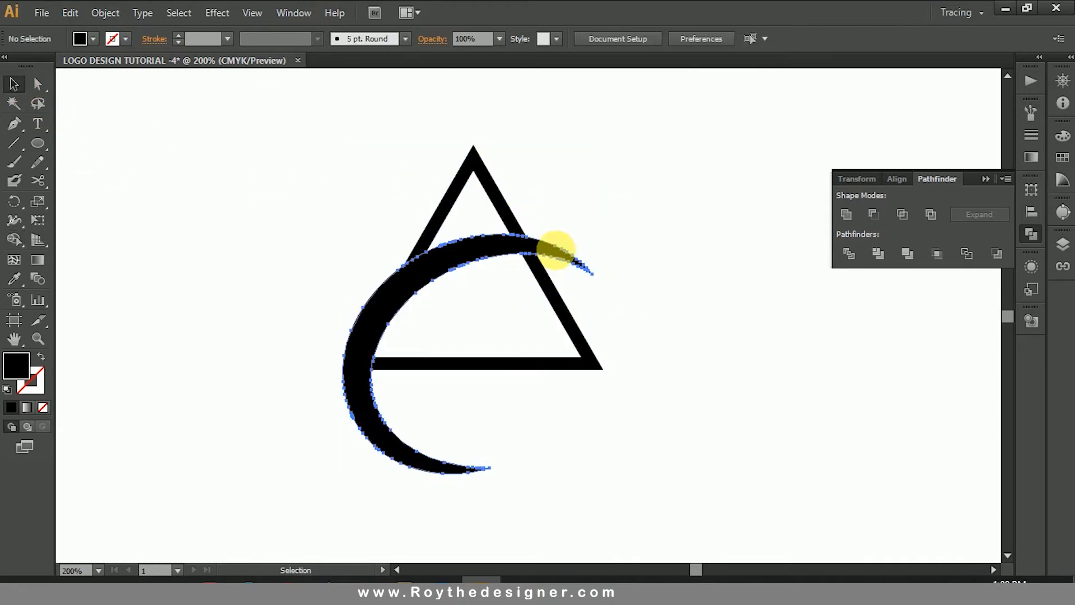
pyautogui.click(540, 175)
# Select the crescent, copy it and paste the duplicate in front of the original
pyautogui.click(490, 238)
pyautogui.moveTo(264, 183); pyautogui.dragTo(679, 435)
pyautogui.moveTo(608, 303); pyautogui.dragTo(607, 358)
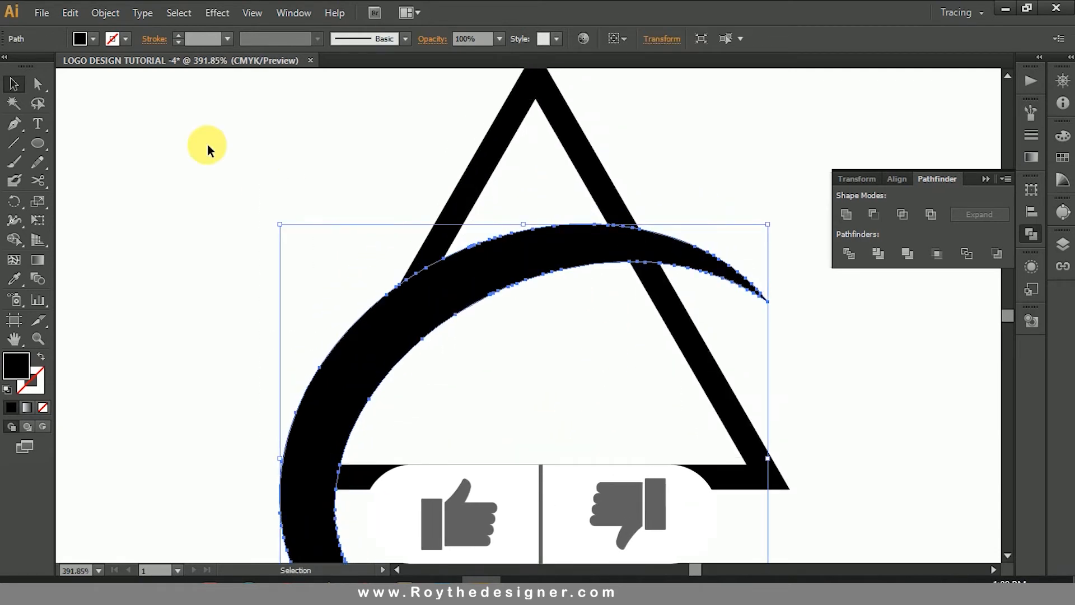
pyautogui.click(106, 12)
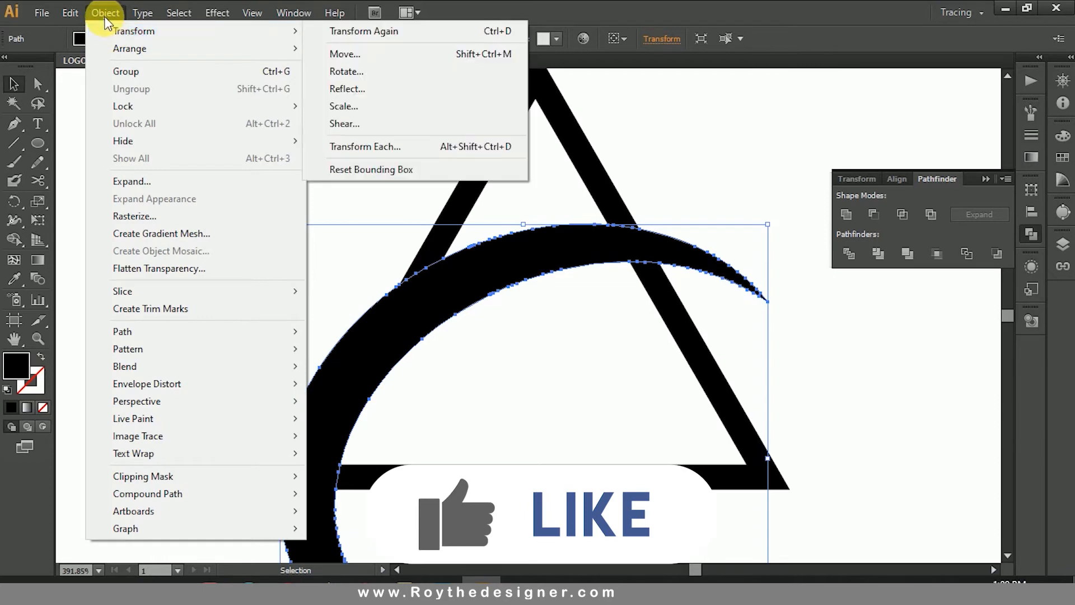
pyautogui.click(69, 14)
pyautogui.click(69, 13)
pyautogui.click(100, 88)
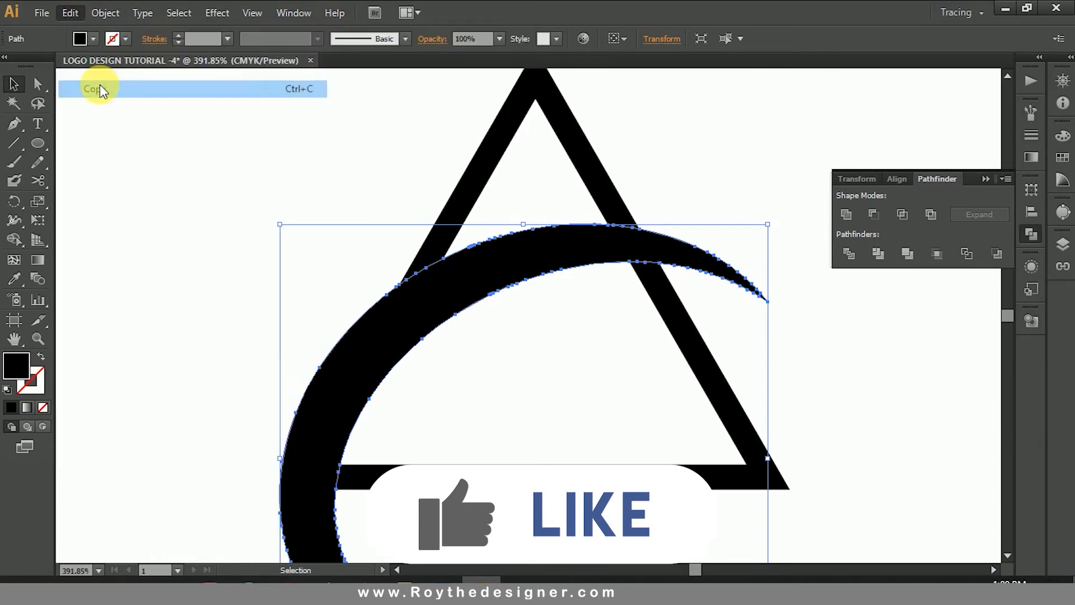
pyautogui.click(72, 12)
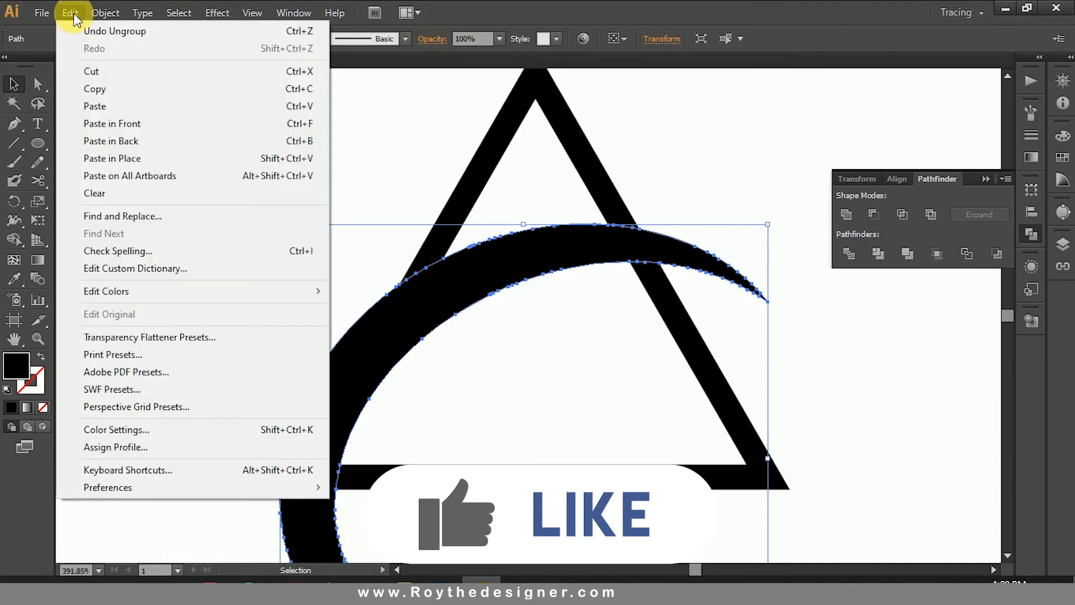
pyautogui.click(110, 123)
# Nudge the pasted crescent copy slightly upward from the original
pyautogui.press('Up')
pyautogui.press('Up')
pyautogui.press('Up')
pyautogui.press('Up')
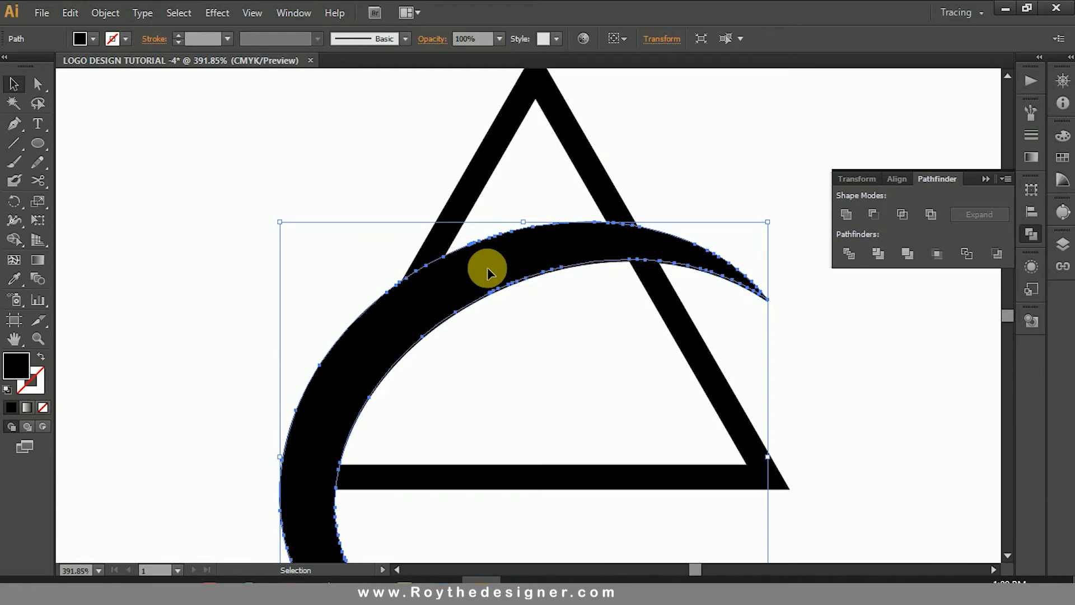
# Remove the crescent copy and its overlaps with the upper triangle piece using Shape Builder, leaving a gap above the original crescent
pyautogui.keyDown('shift'); pyautogui.click(469, 186); pyautogui.keyUp('shift')
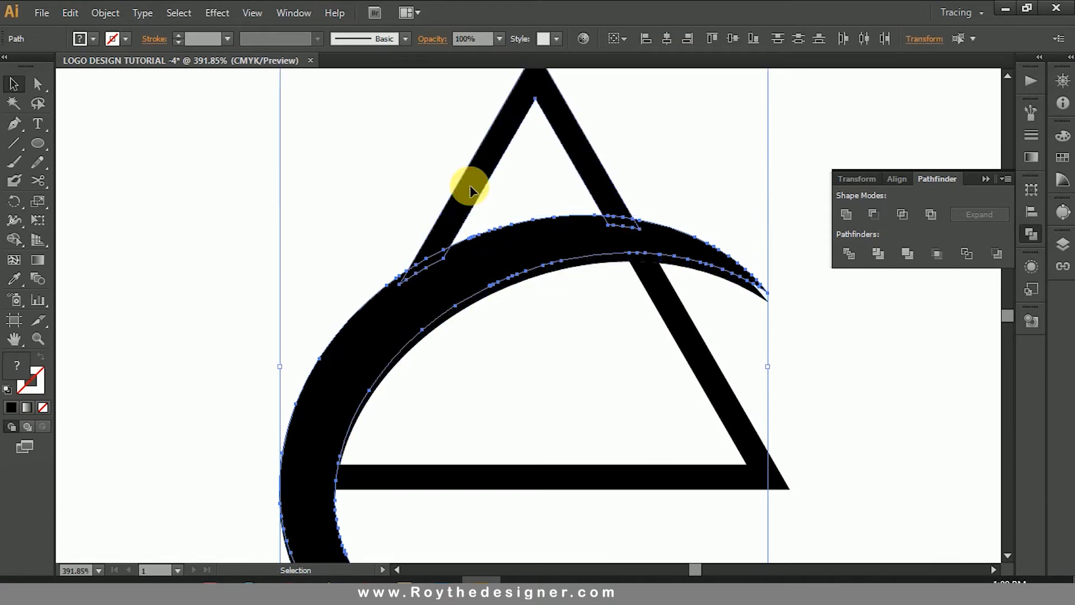
pyautogui.click(16, 241)
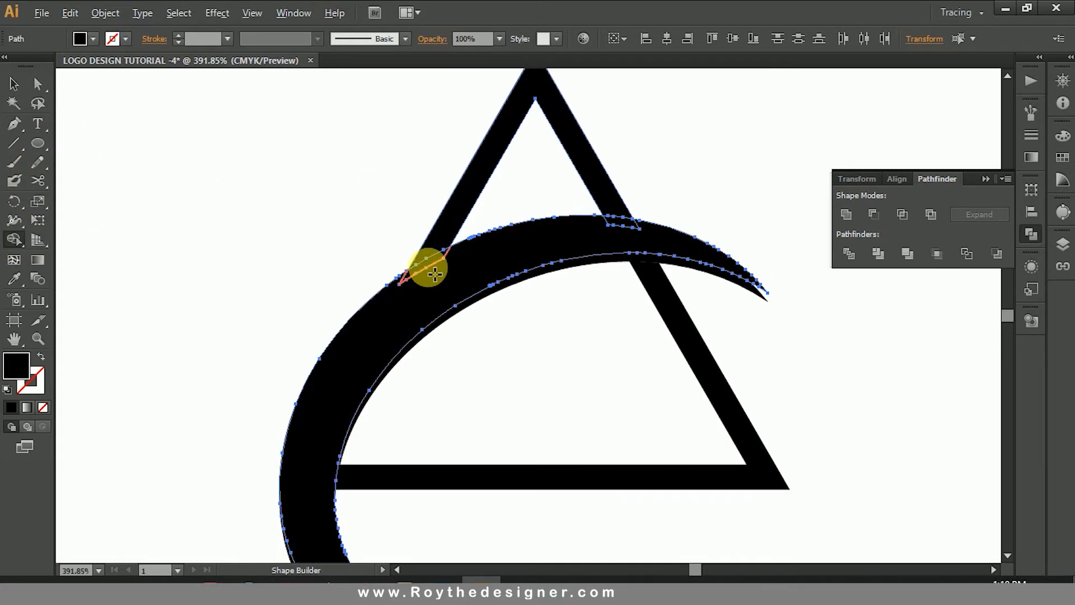
pyautogui.moveTo(436, 275); pyautogui.dragTo(532, 259)
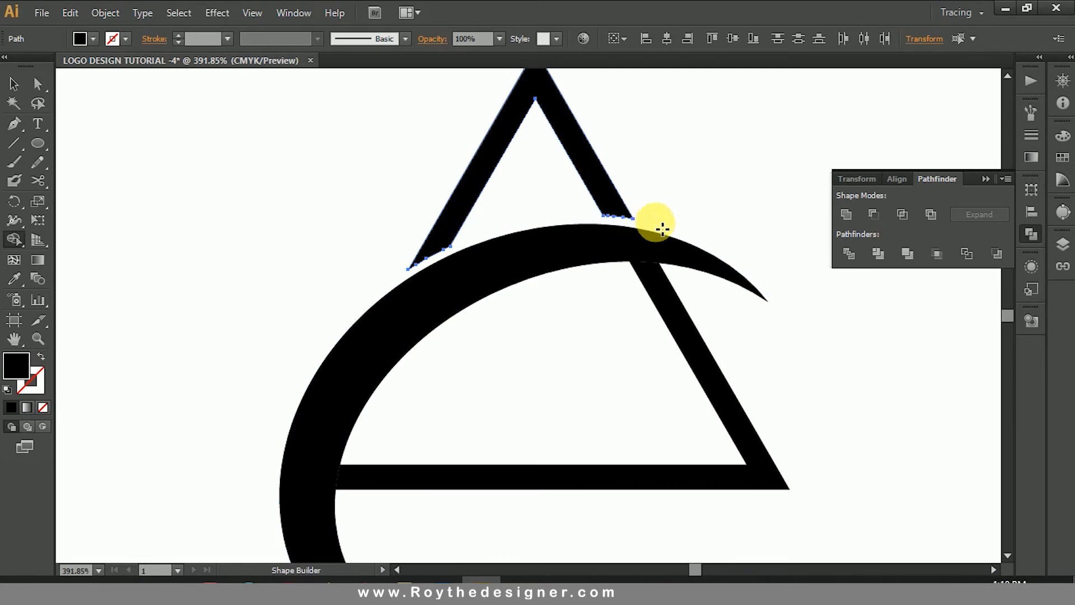
pyautogui.click(40, 13)
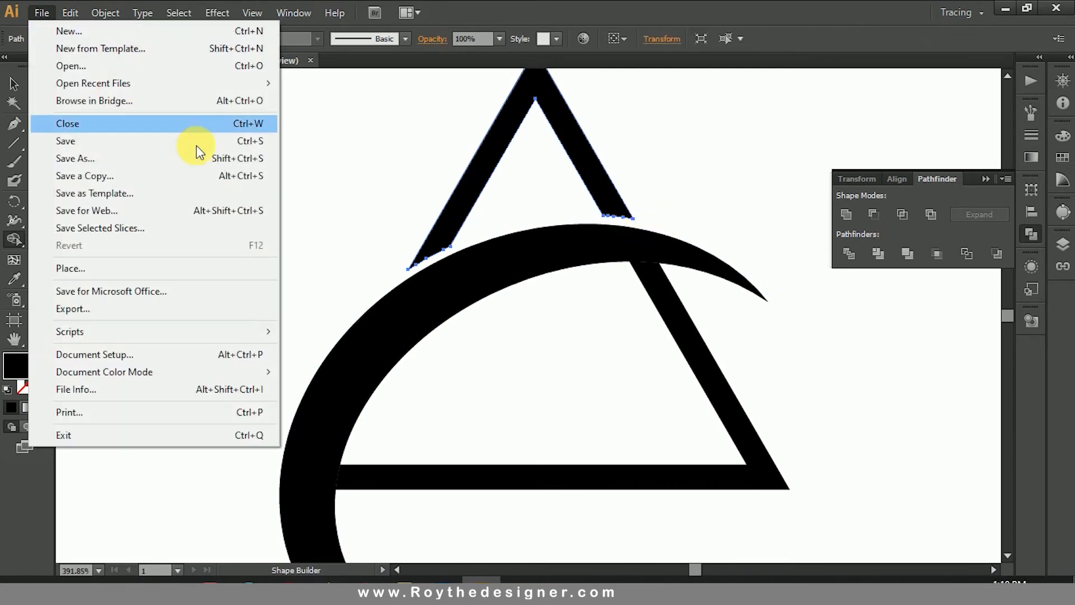
pyautogui.click(330, 164)
# Swap the fill and stroke of the upper triangle piece so it has only an outline
pyautogui.press('v')
pyautogui.keyDown('ctrl'); pyautogui.keyDown('alt'); pyautogui.click(590, 340); pyautogui.keyUp('alt'); pyautogui.keyUp('ctrl')
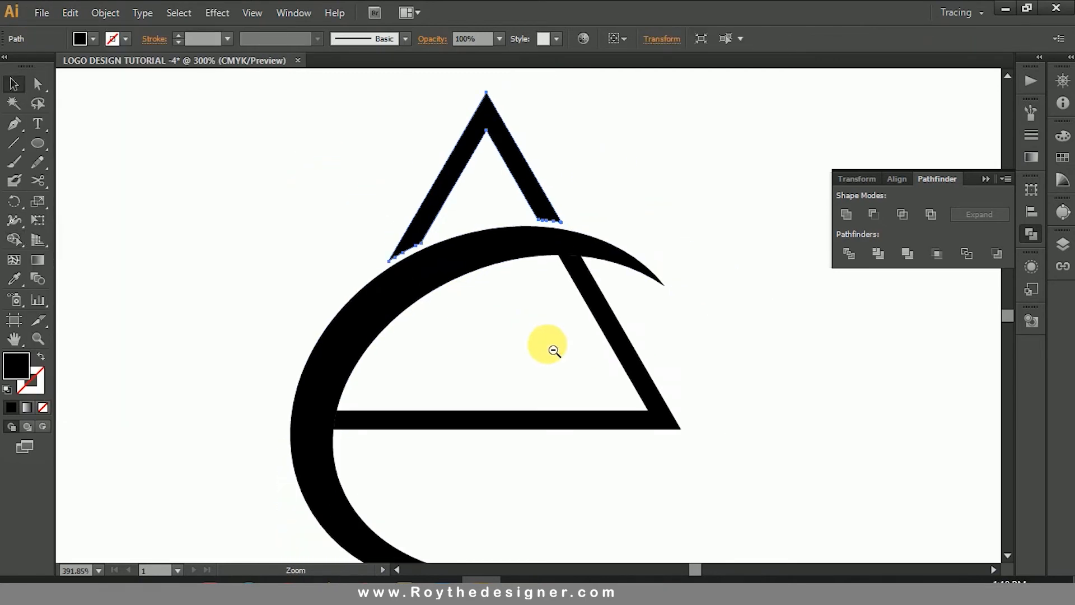
pyautogui.keyDown('ctrl'); pyautogui.keyDown('alt'); pyautogui.click(527, 342); pyautogui.keyUp('alt'); pyautogui.keyUp('ctrl')
pyautogui.click(535, 256)
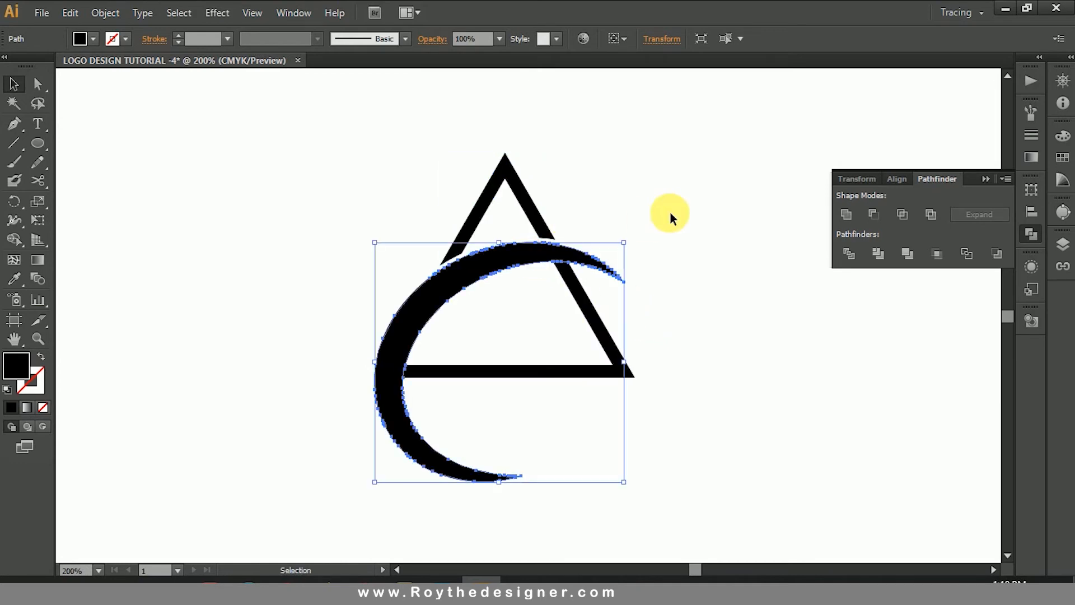
pyautogui.click(670, 214)
pyautogui.moveTo(298, 142); pyautogui.dragTo(713, 432)
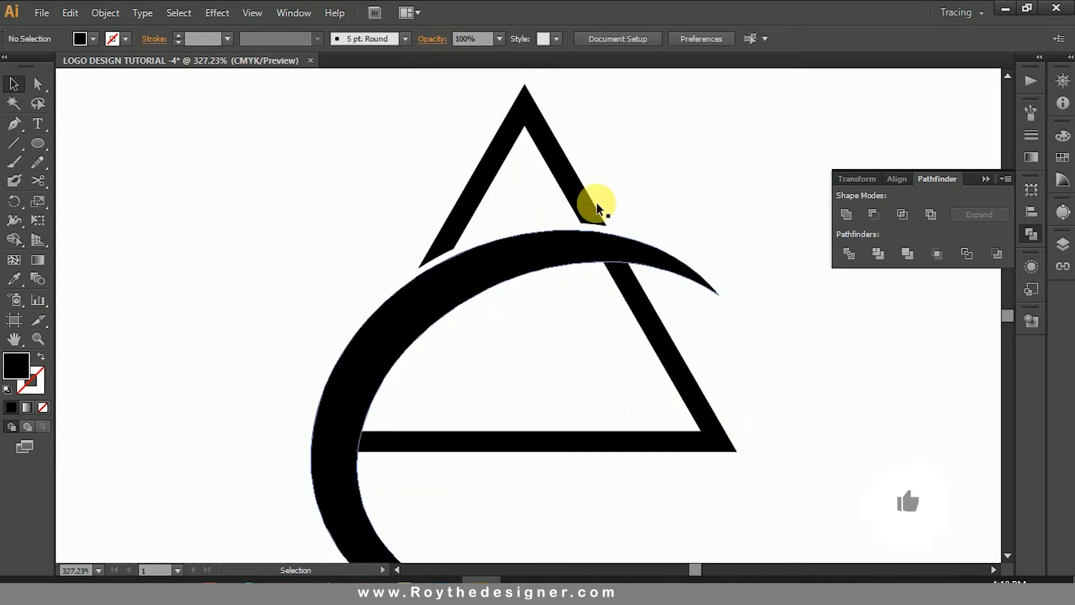
pyautogui.click(552, 142)
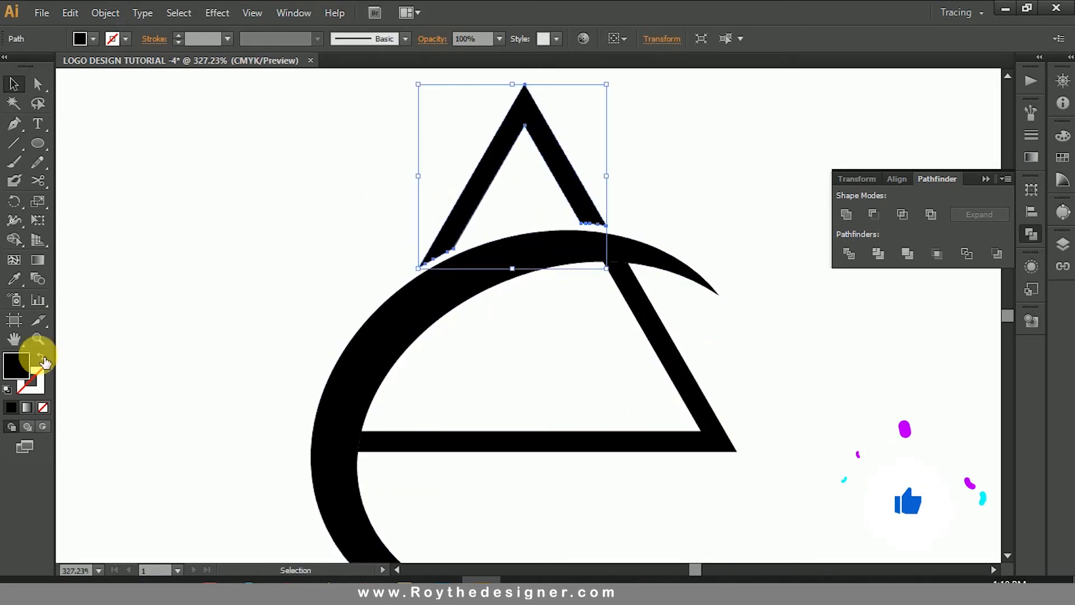
pyautogui.click(41, 356)
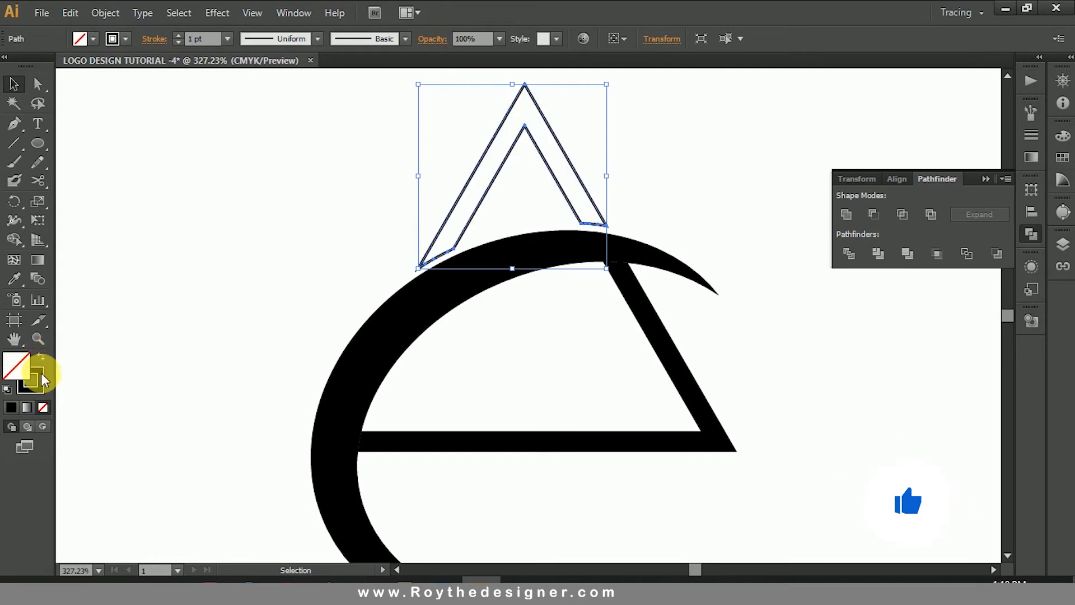
# Switch the colour sliders to CMYK and apply a K 100% black stroke to the upper triangle outline and the inner piece
pyautogui.click(40, 376)
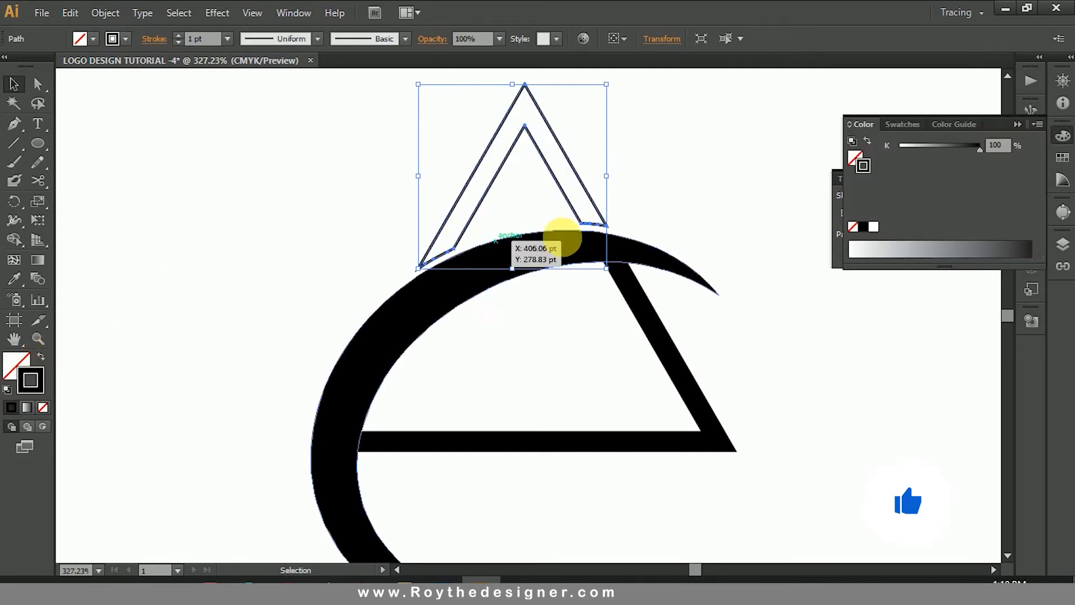
pyautogui.click(1036, 125)
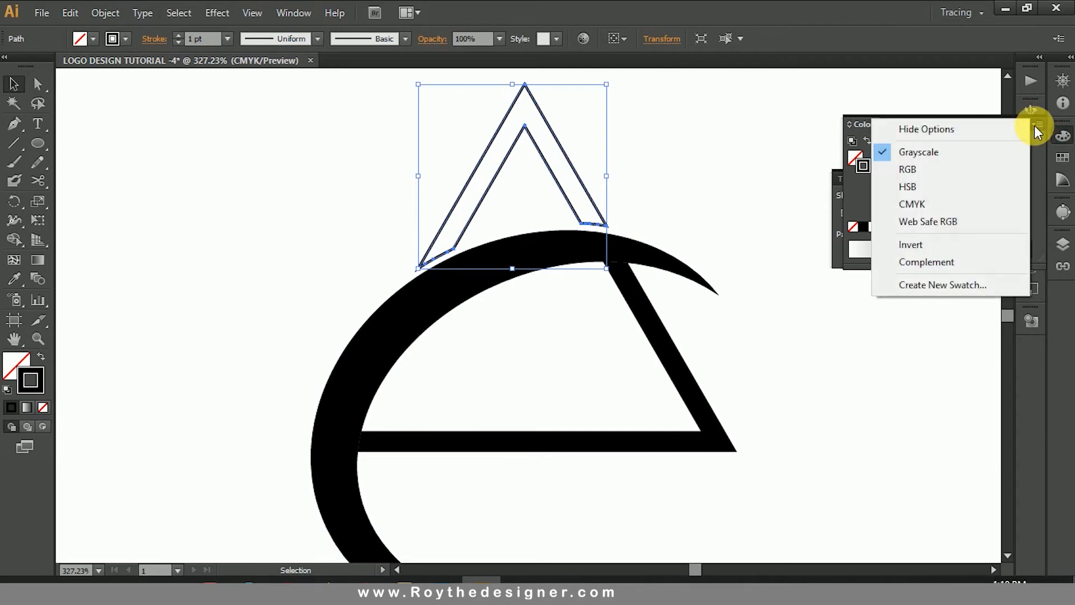
pyautogui.click(934, 206)
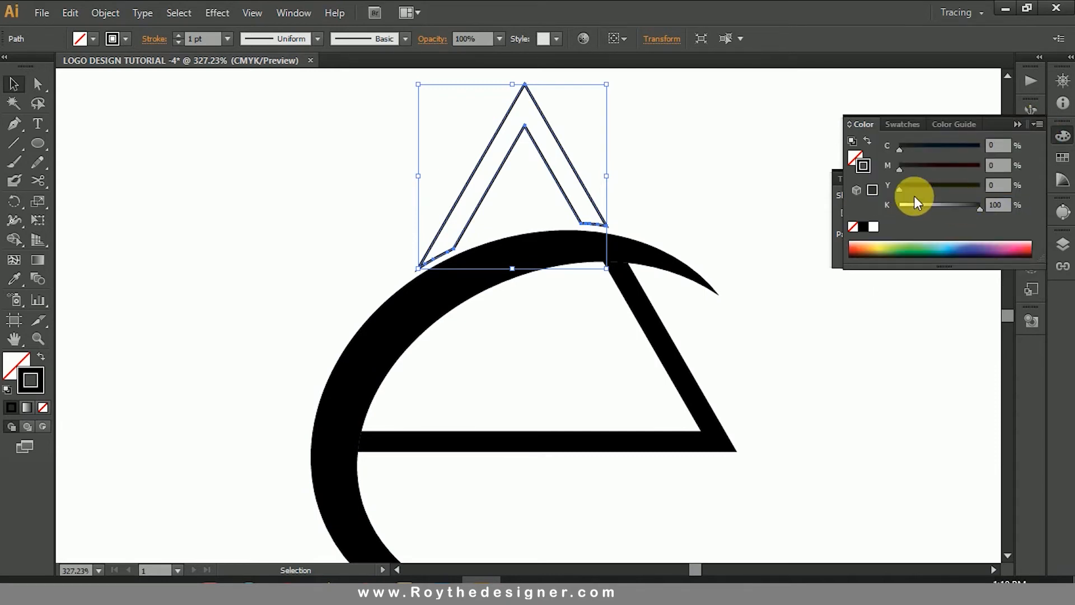
pyautogui.moveTo(620, 128); pyautogui.dragTo(496, 177)
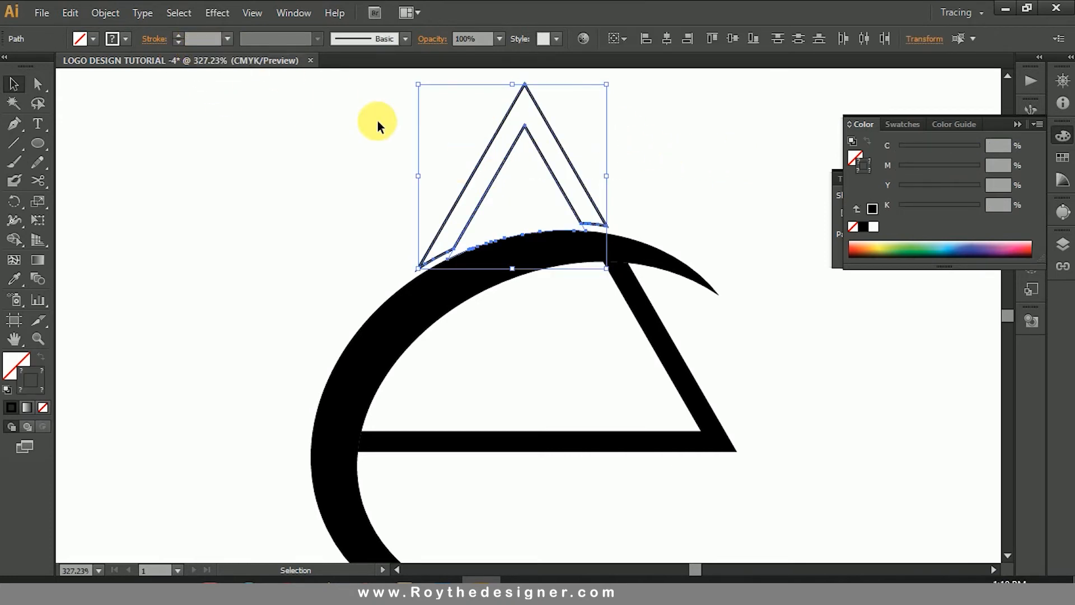
pyautogui.click(872, 209)
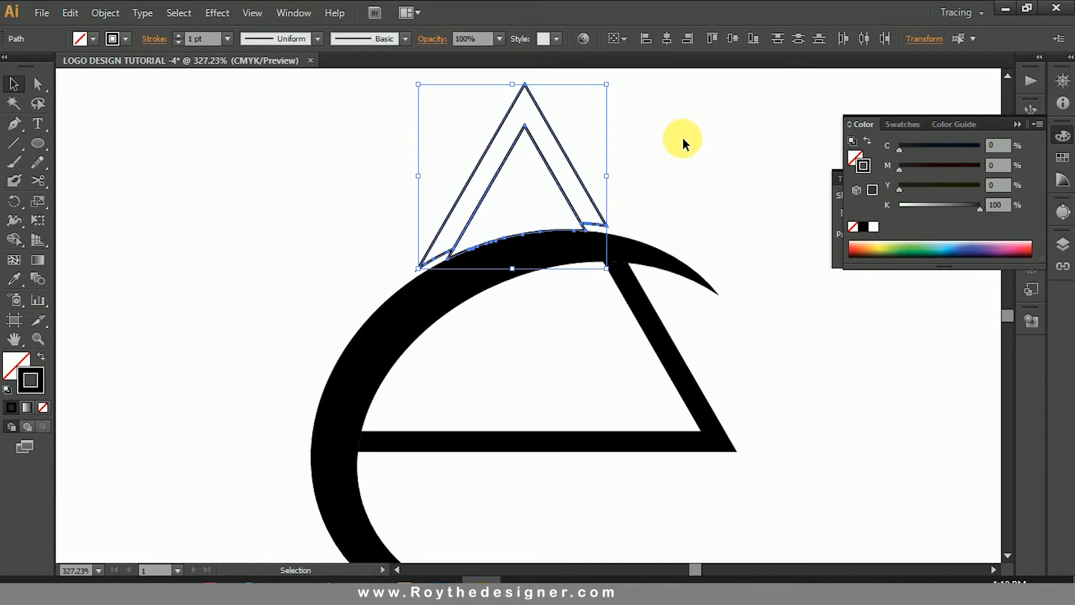
# Delete the leftover inner triangle piece between the upper outline and the crescent
pyautogui.click(684, 137)
pyautogui.click(583, 227)
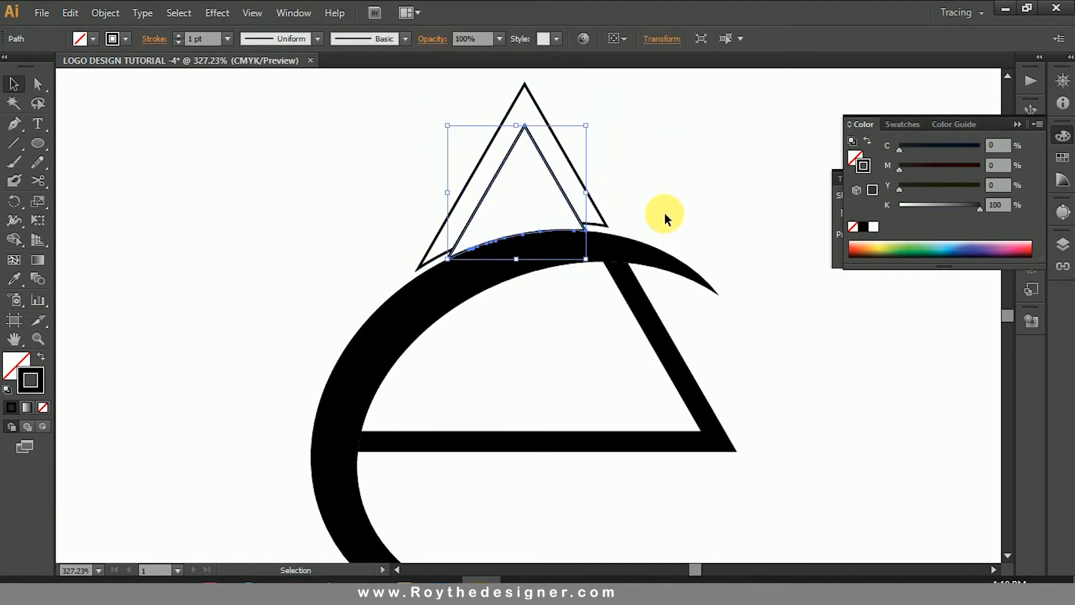
pyautogui.click(650, 210)
# Increase the stroke weight of the upper triangle outline to 3 pt and deselect it
pyautogui.moveTo(629, 130); pyautogui.dragTo(503, 183)
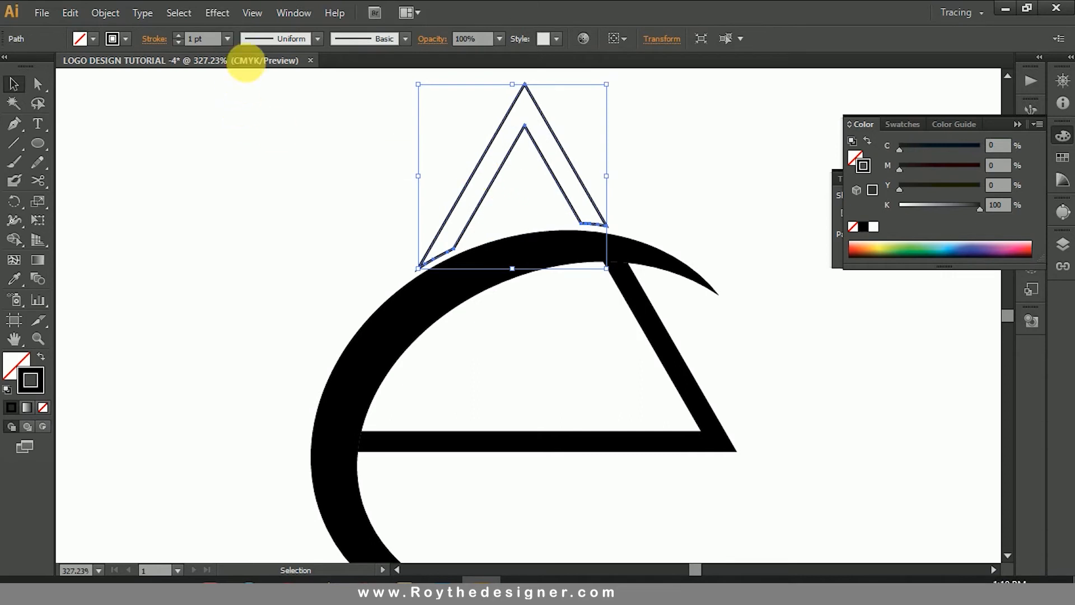
pyautogui.click(211, 41)
pyautogui.press('Up')
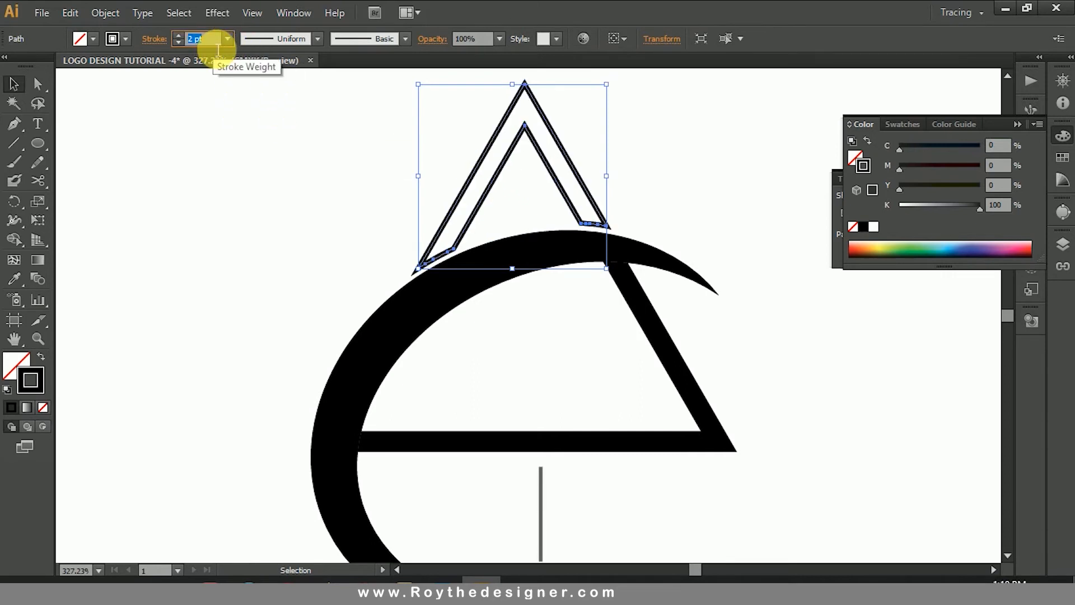
pyautogui.press('Up')
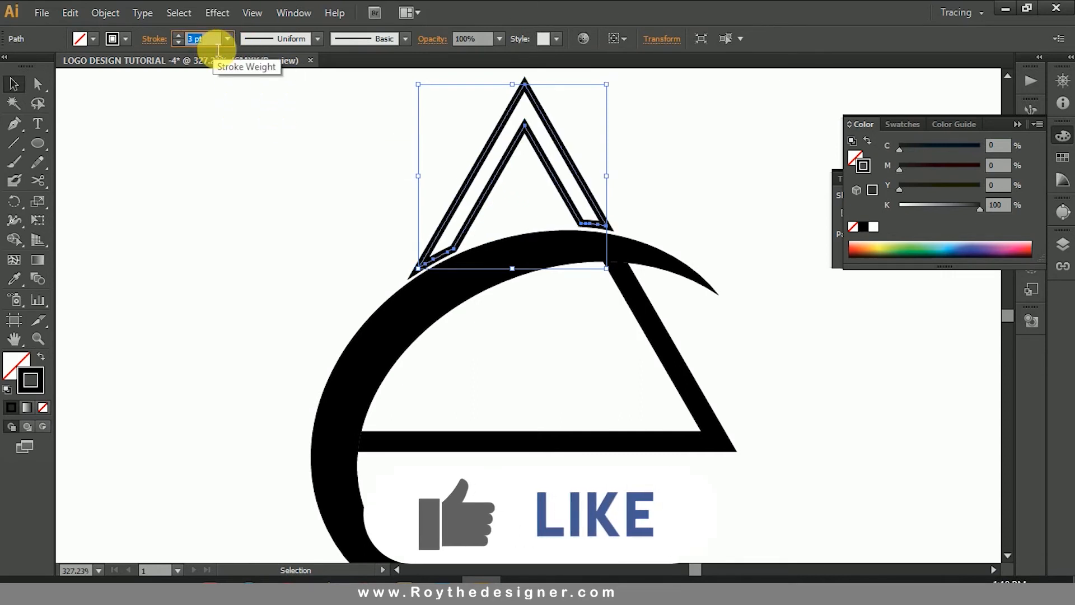
pyautogui.click(312, 178)
# Select the lower triangle pieces and start Offset Path on them with the preview turned on
pyautogui.keyDown('ctrl'); pyautogui.keyDown('alt'); pyautogui.click(554, 294); pyautogui.keyUp('alt'); pyautogui.keyUp('ctrl')
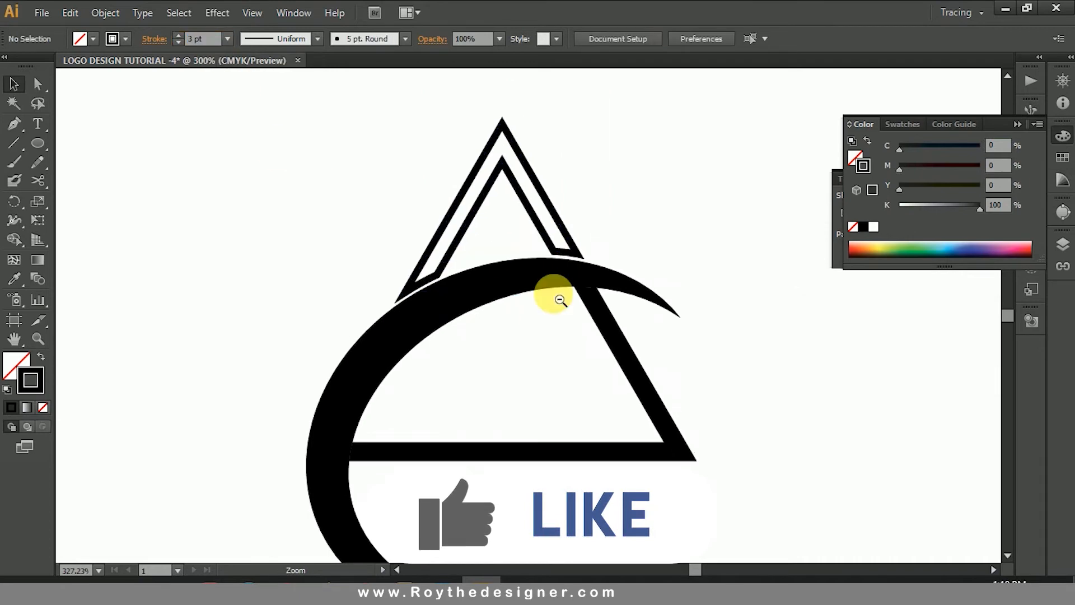
pyautogui.keyDown('ctrl'); pyautogui.keyDown('alt'); pyautogui.click(560, 300); pyautogui.keyUp('alt'); pyautogui.keyUp('ctrl')
pyautogui.click(629, 358)
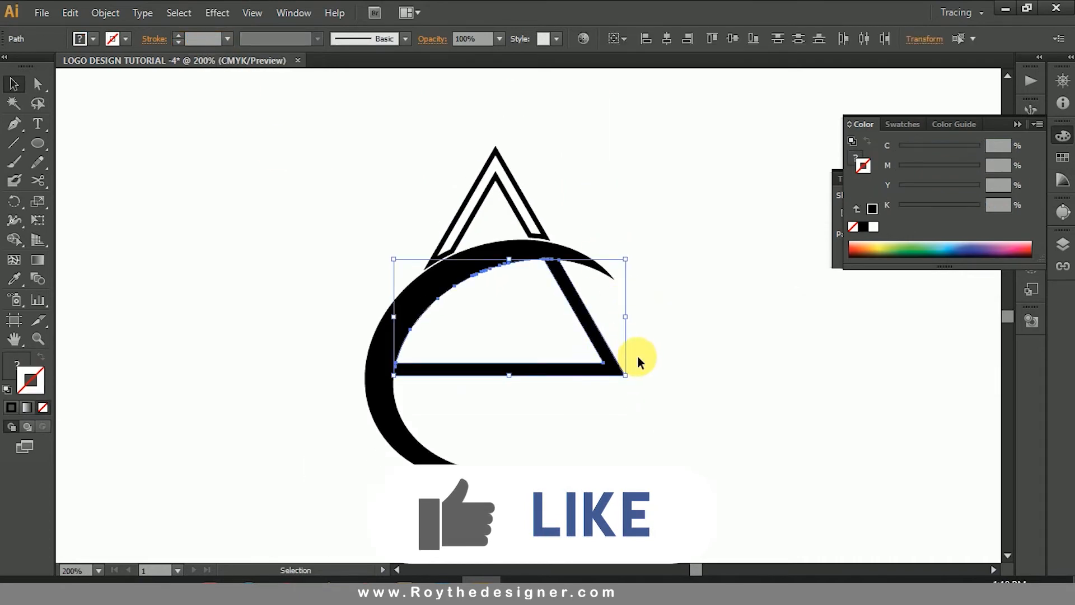
pyautogui.click(112, 15)
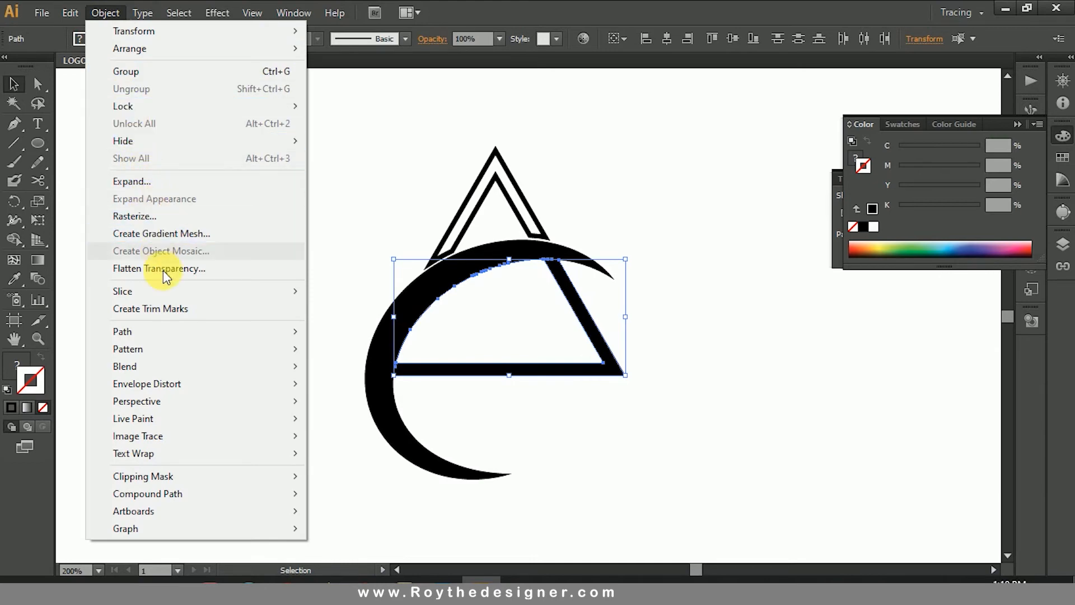
pyautogui.moveTo(185, 334)
pyautogui.click(386, 394)
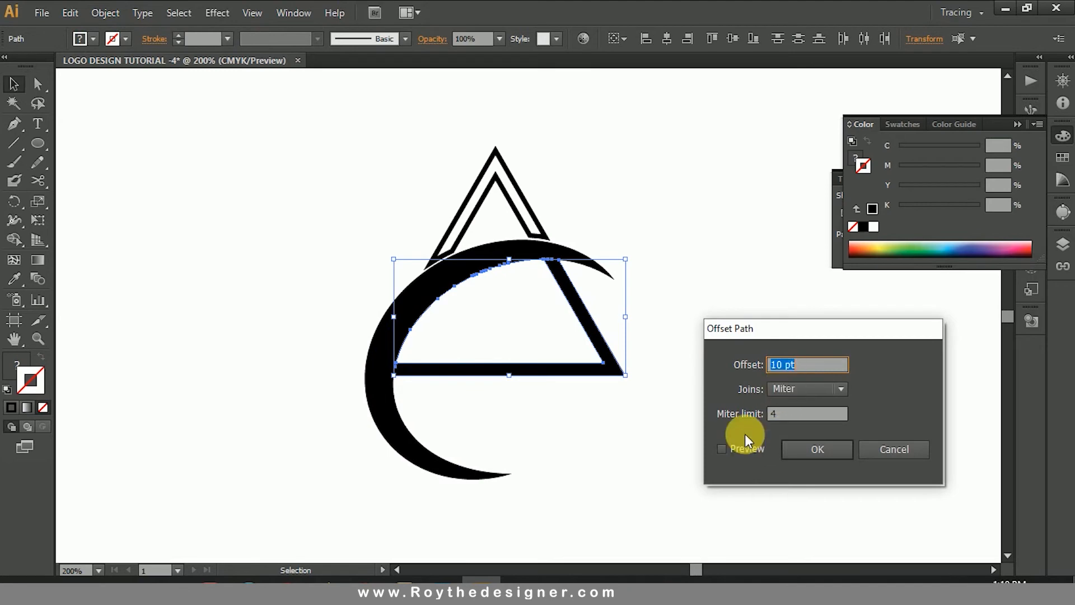
pyautogui.click(745, 448)
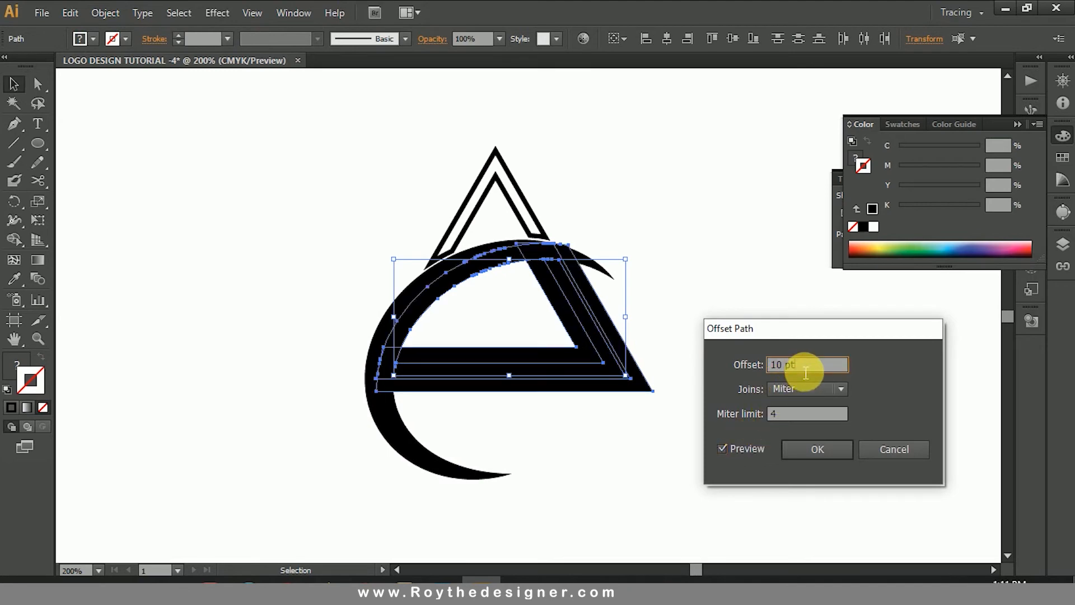
# Offset the selected lower triangle paths by 2 pt with Miter joins and deselect them
pyautogui.moveTo(805, 372); pyautogui.dragTo(694, 380)
pyautogui.write('5')
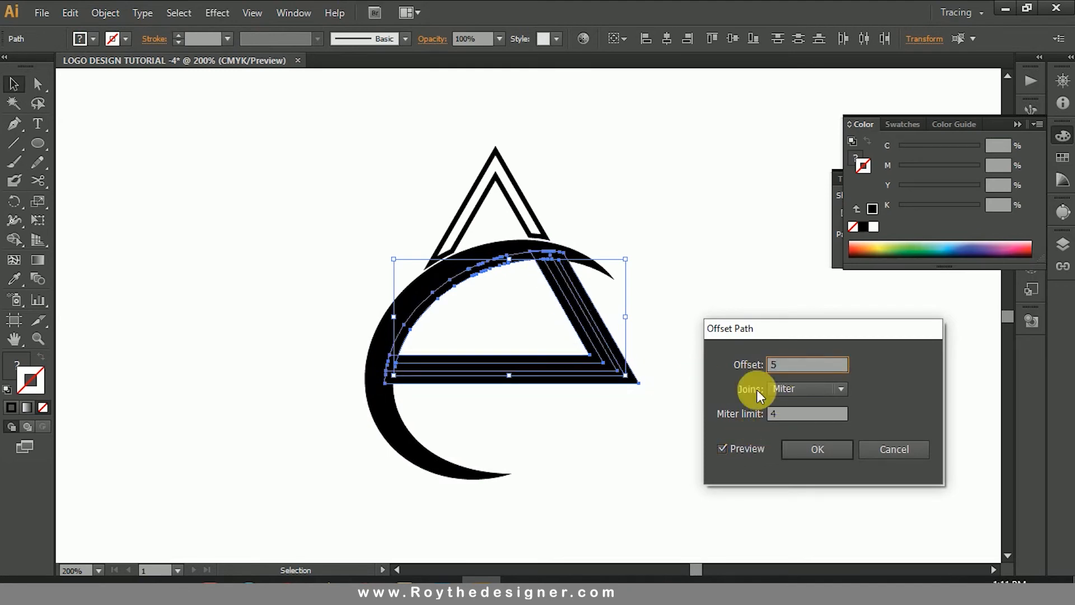
pyautogui.moveTo(804, 365); pyautogui.dragTo(734, 372)
pyautogui.write('3')
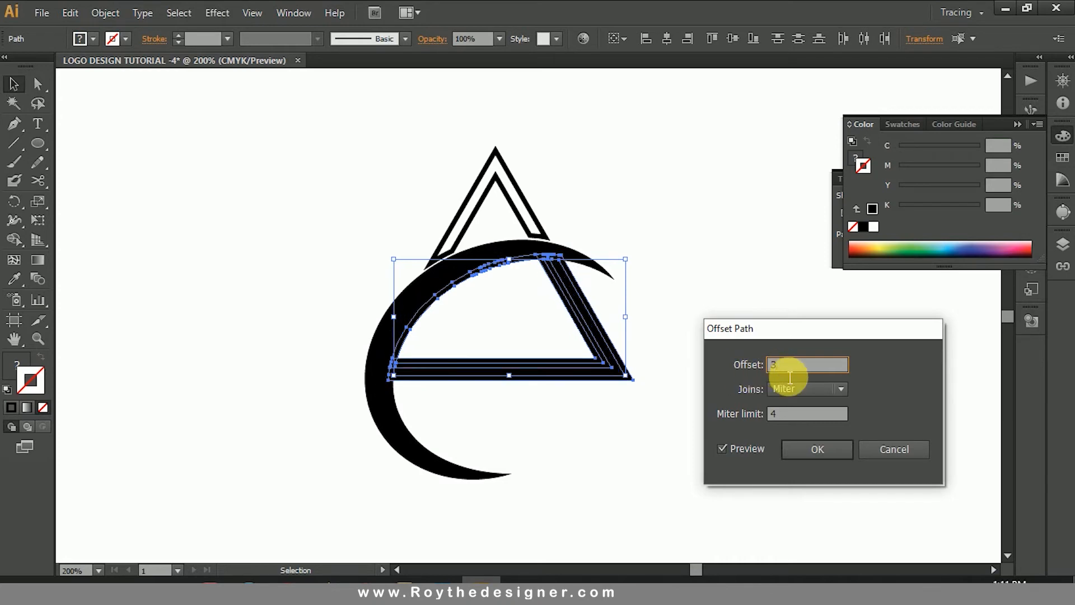
pyautogui.moveTo(789, 376); pyautogui.dragTo(741, 364)
pyautogui.write('2')
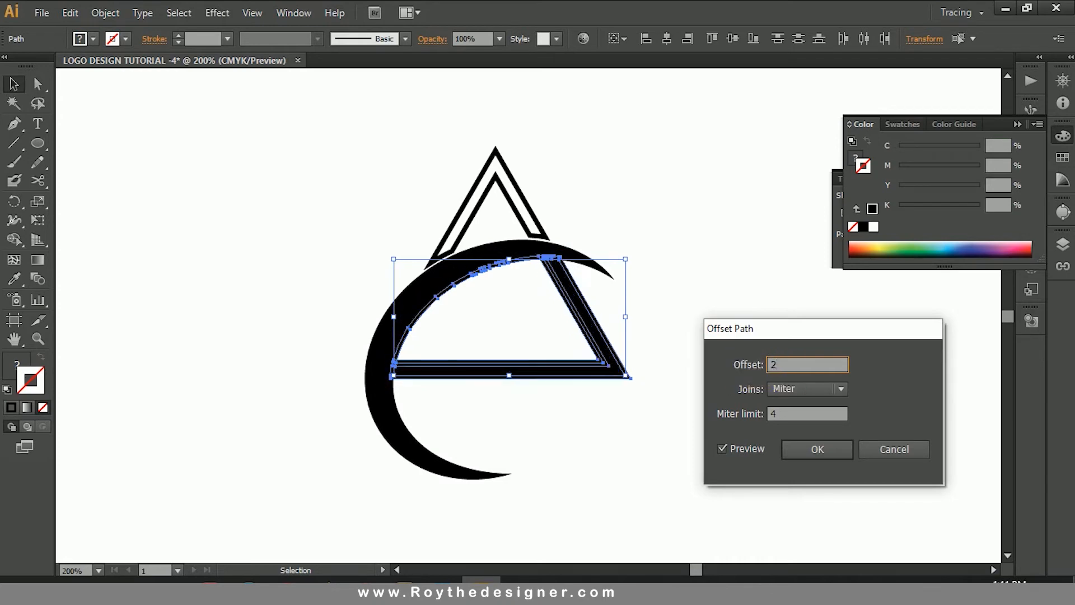
pyautogui.click(816, 450)
pyautogui.moveTo(645, 404); pyautogui.dragTo(600, 365)
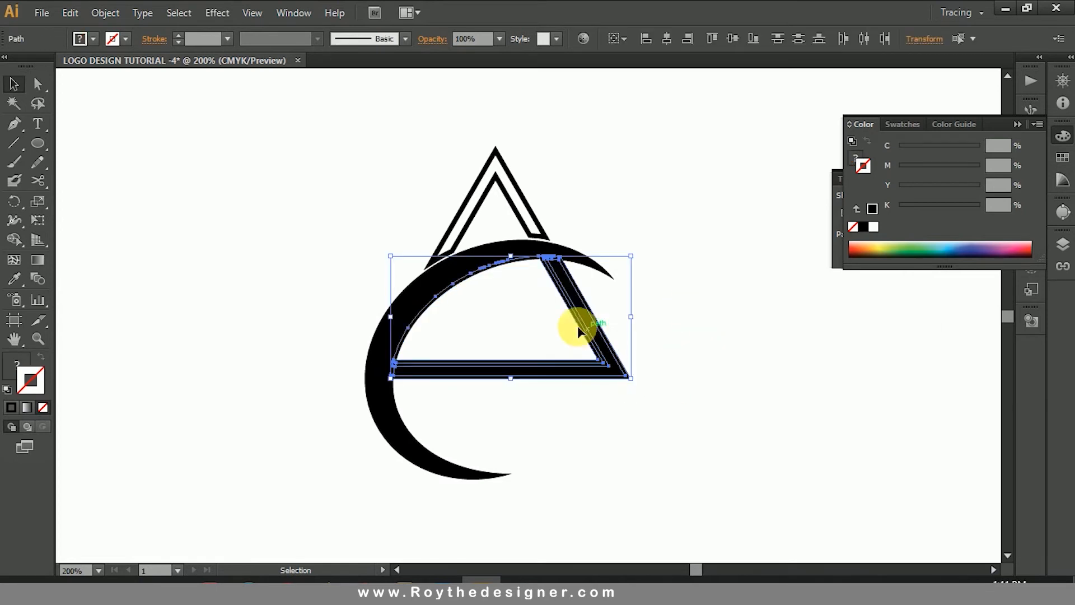
pyautogui.click(572, 329)
pyautogui.click(579, 326)
pyautogui.click(533, 304)
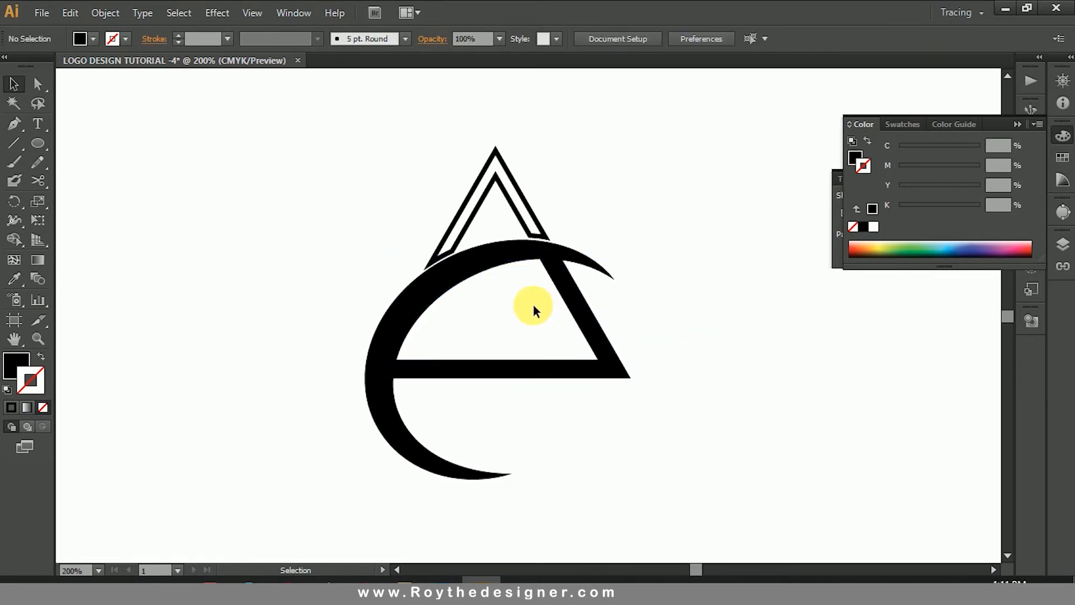
# Unite the crescent and the offset lower triangle piece into one shape with Pathfinder and deselect it
pyautogui.click(513, 256)
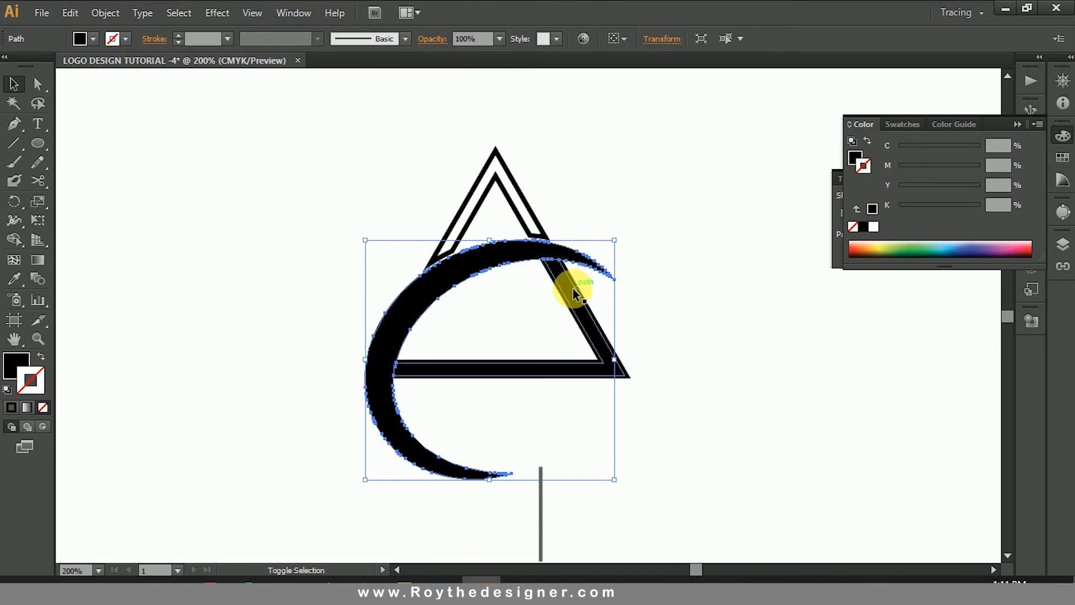
pyautogui.click(580, 301)
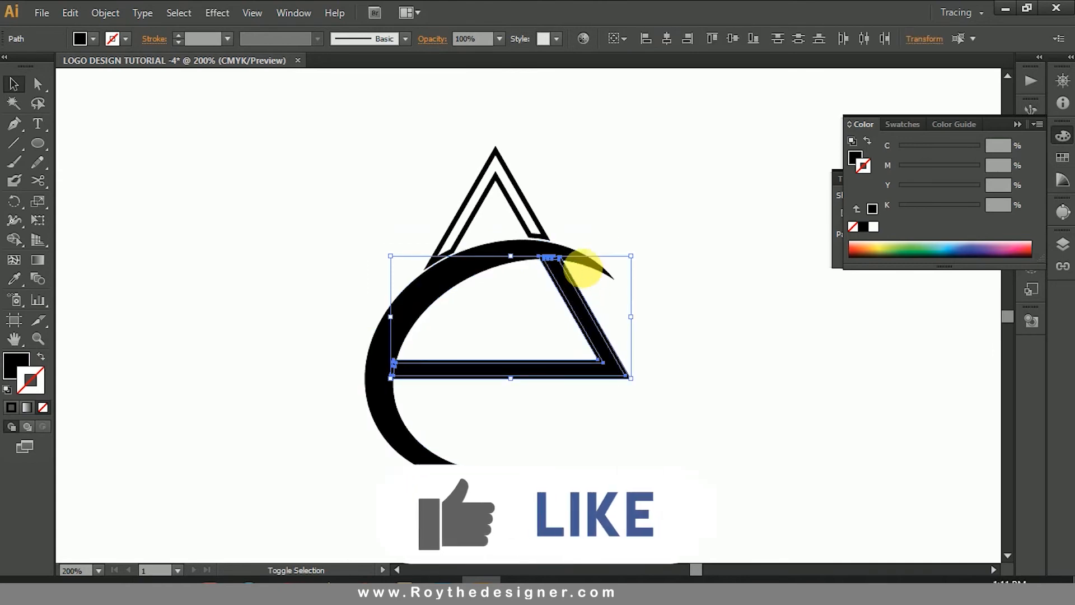
pyautogui.keyDown('shift'); pyautogui.click(583, 264); pyautogui.keyUp('shift')
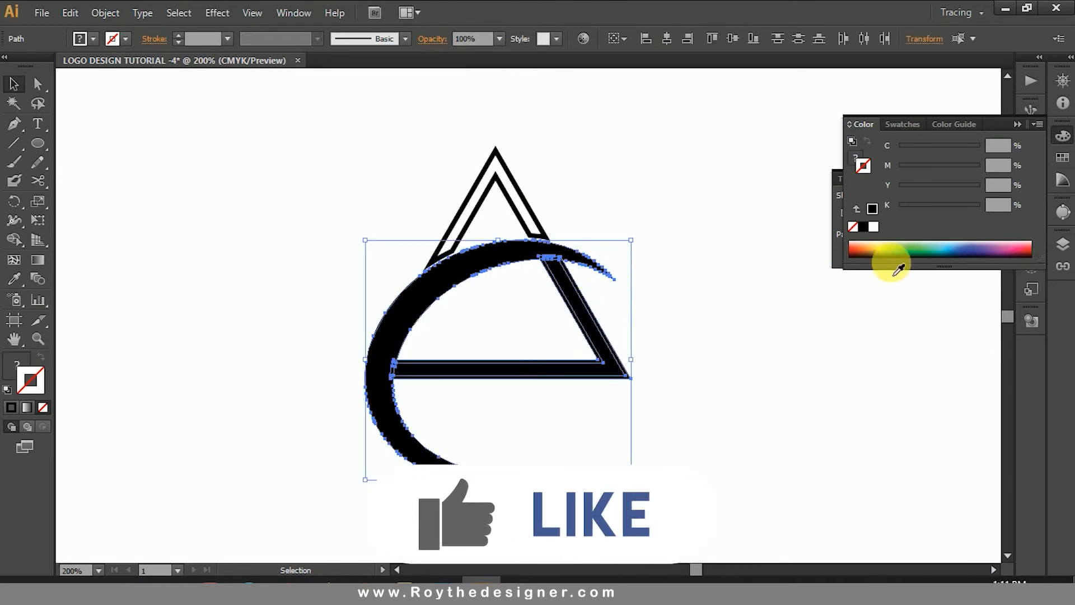
pyautogui.click(1064, 138)
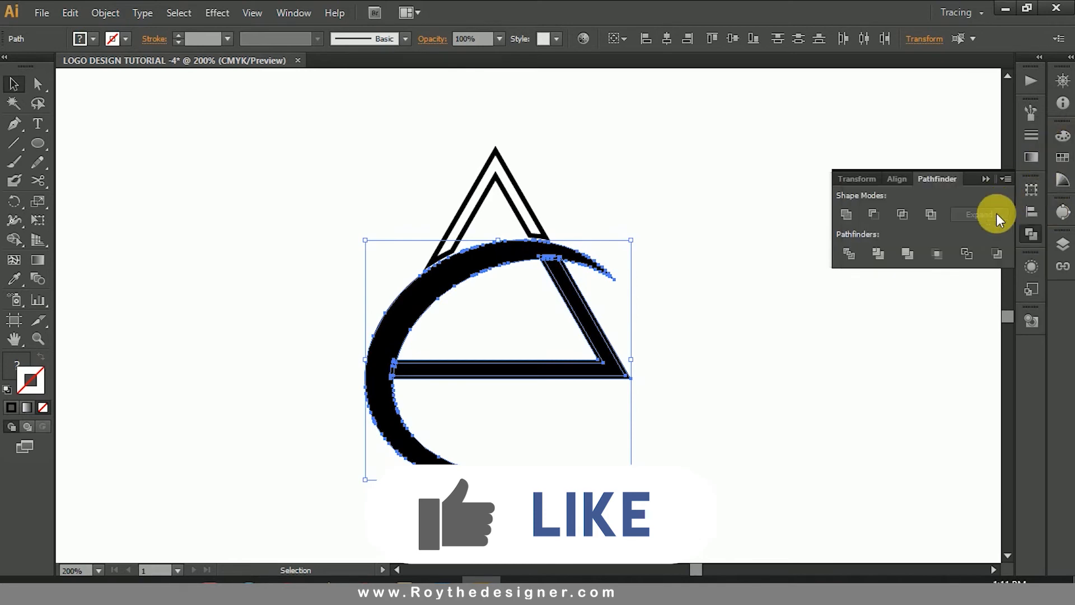
pyautogui.click(847, 215)
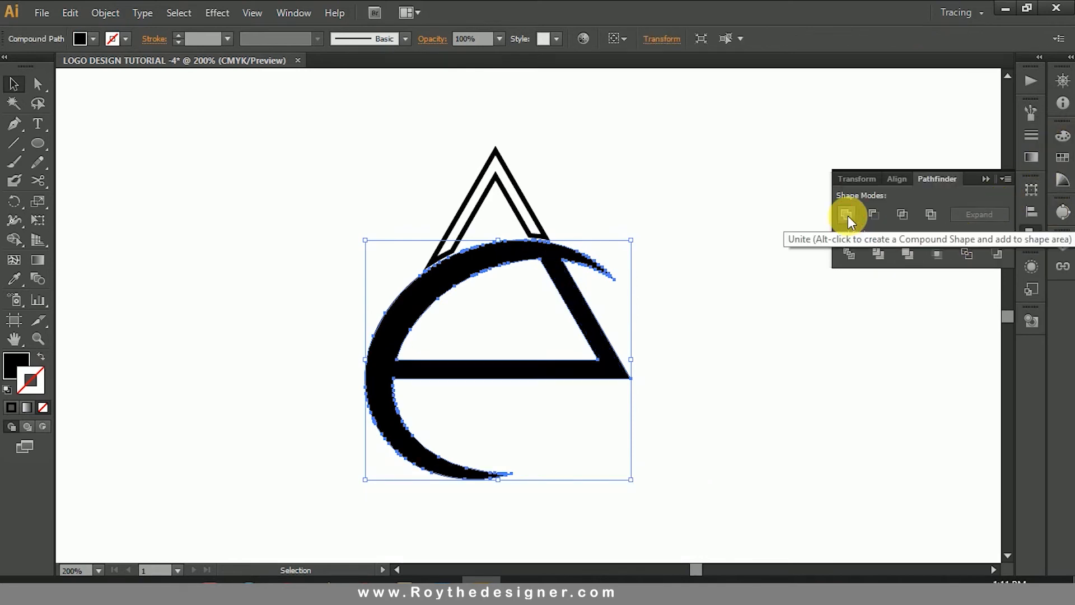
pyautogui.click(691, 247)
# Hide the united crescent-and-triangle shape to expose any stray paths beneath it
pyautogui.click(543, 254)
pyautogui.click(108, 12)
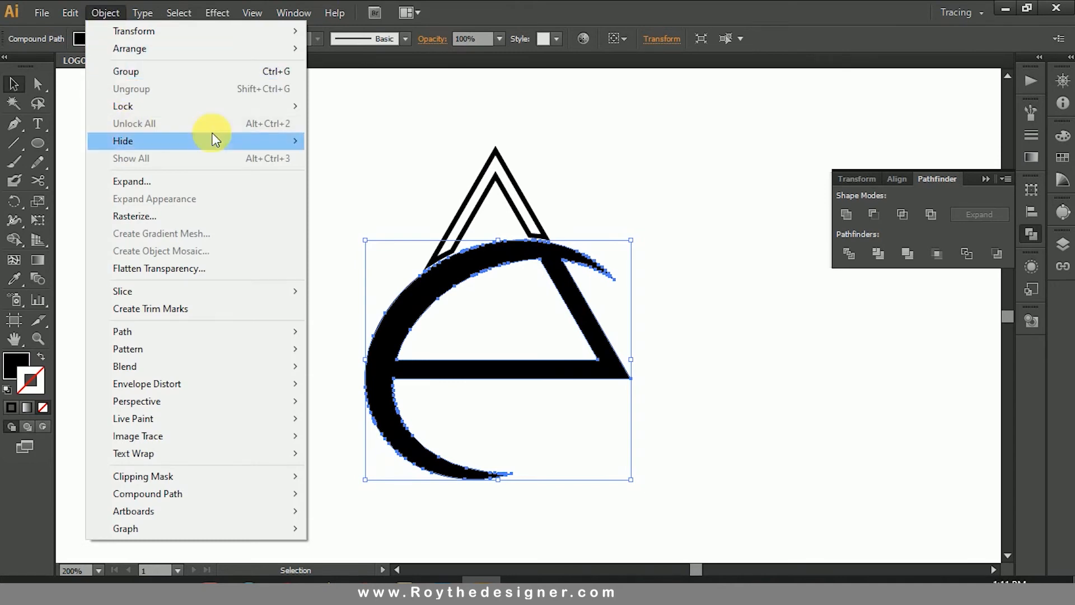
pyautogui.moveTo(259, 142)
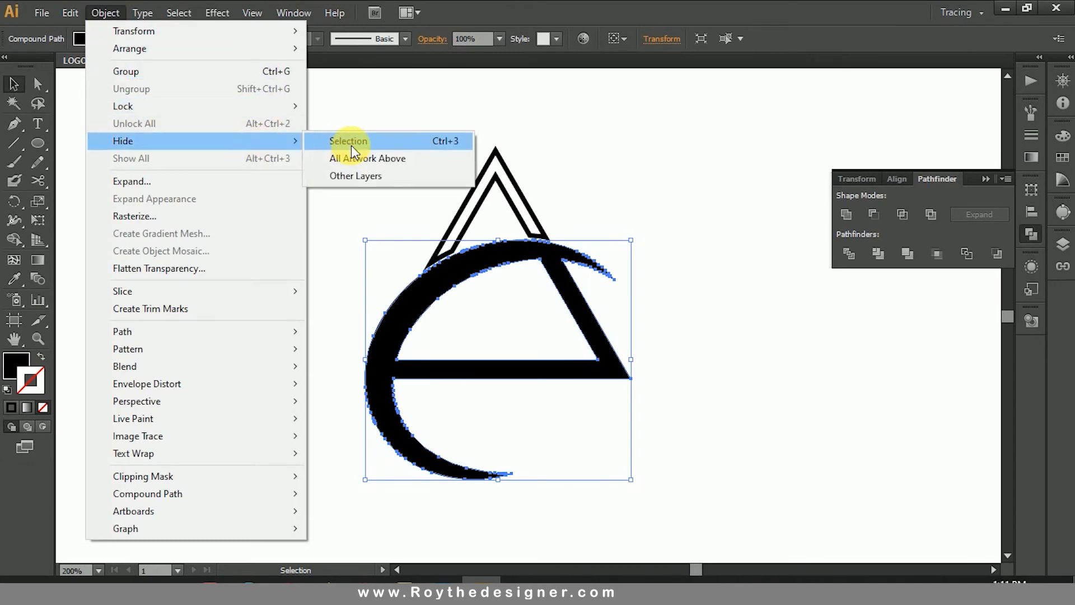
pyautogui.click(349, 146)
# Delete the leftover unfilled, unstroked paths below the upper triangle and check around it for further strays
pyautogui.click(597, 331)
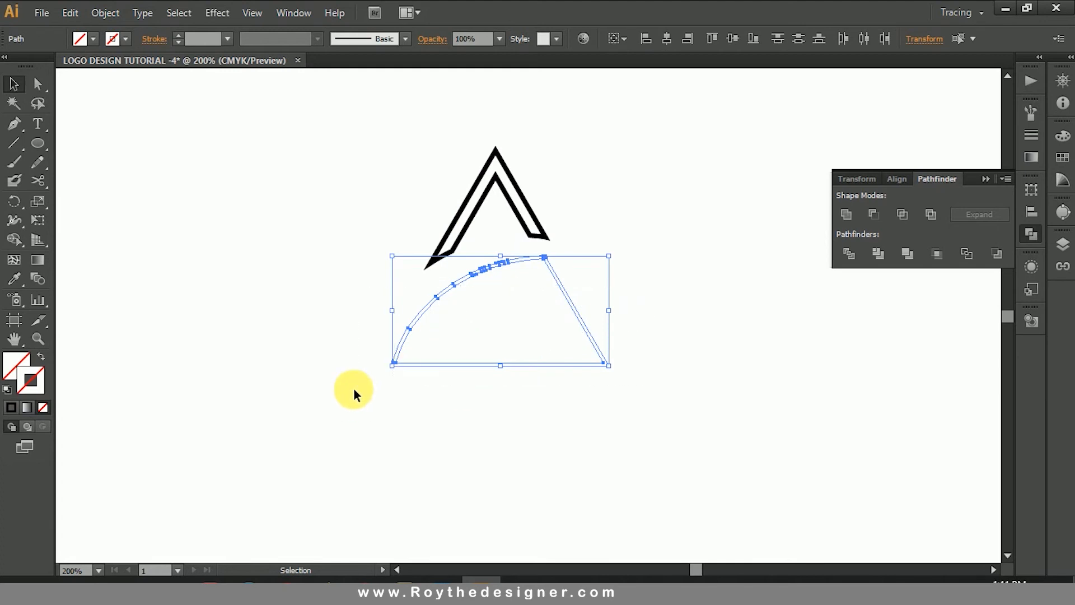
pyautogui.click(456, 352)
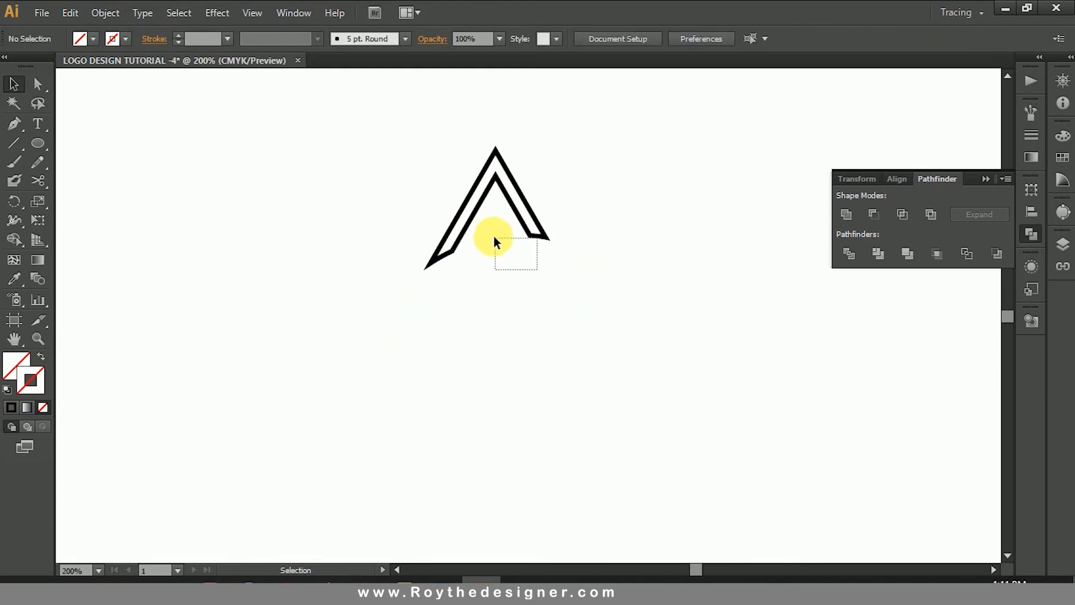
pyautogui.moveTo(494, 237); pyautogui.dragTo(491, 231)
pyautogui.click(535, 288)
pyautogui.moveTo(545, 198); pyautogui.dragTo(513, 215)
pyautogui.click(558, 200)
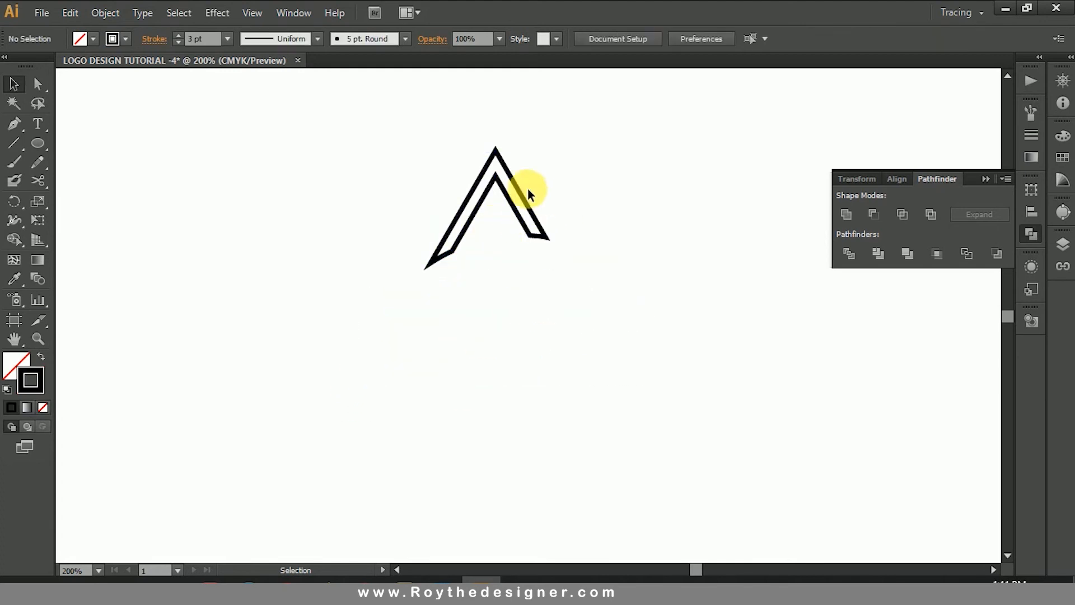
# Show all hidden artwork again and check the upper triangle outline, leaving nothing selected
pyautogui.click(112, 13)
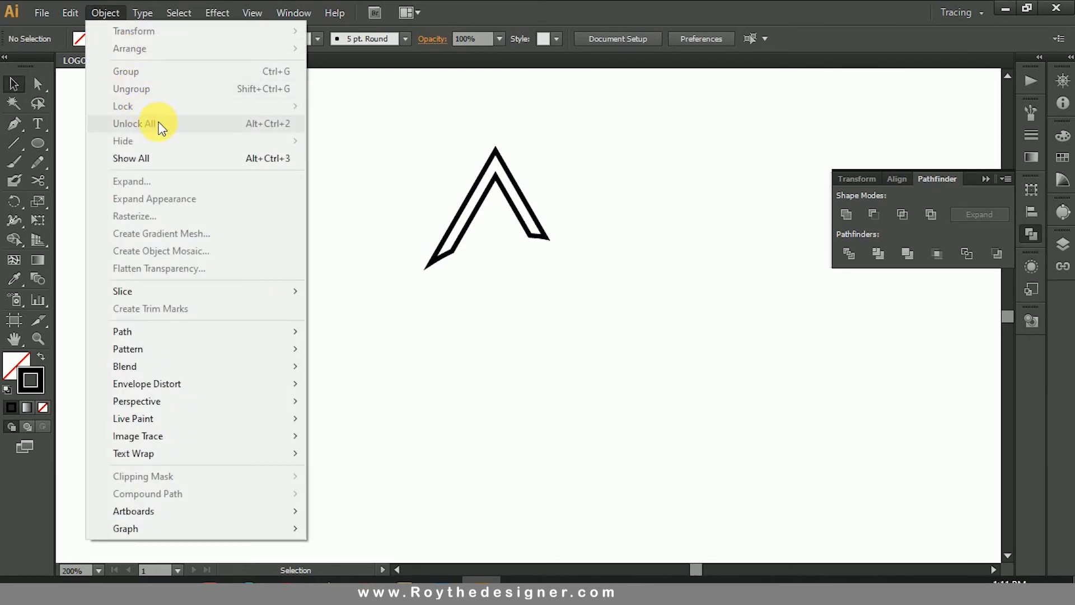
pyautogui.click(162, 158)
pyautogui.click(593, 268)
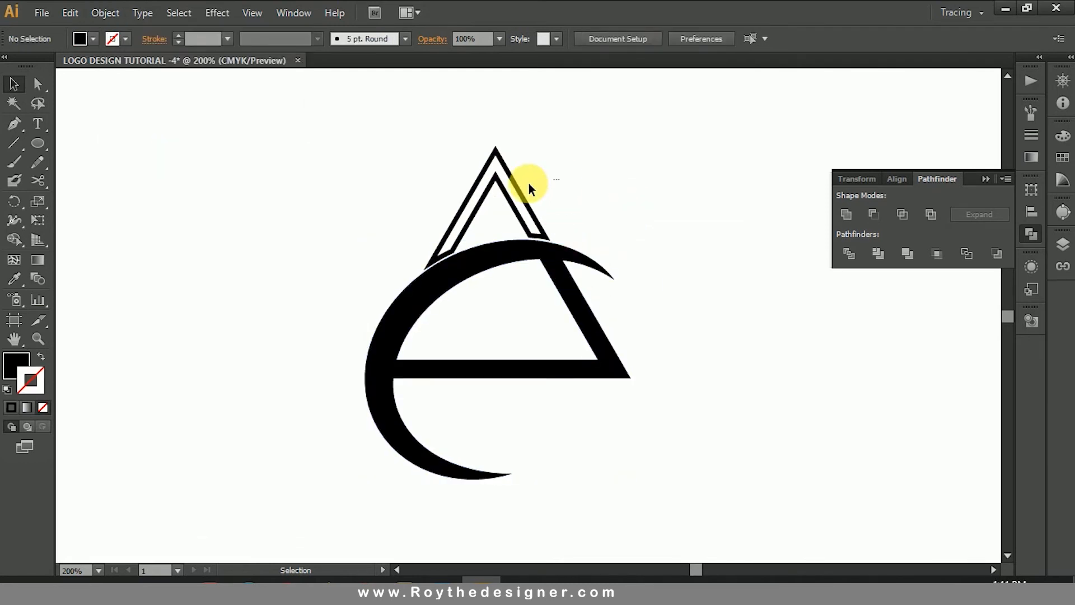
pyautogui.click(476, 200)
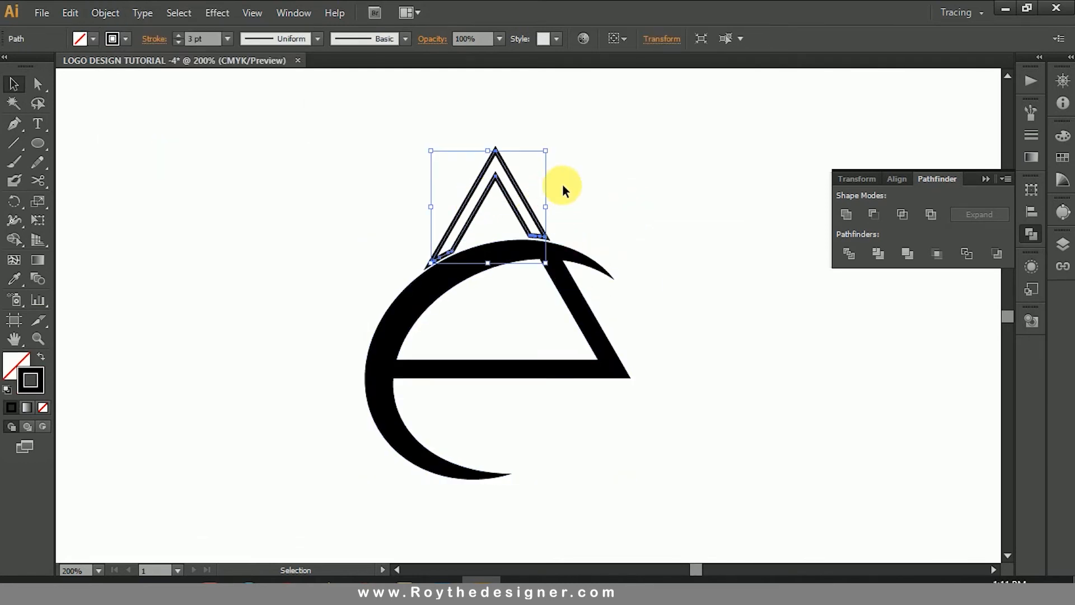
pyautogui.click(606, 308)
# Fill the united crescent shape with orange at C 0, M 75, Y 100, K 0 and deselect it
pyautogui.click(589, 319)
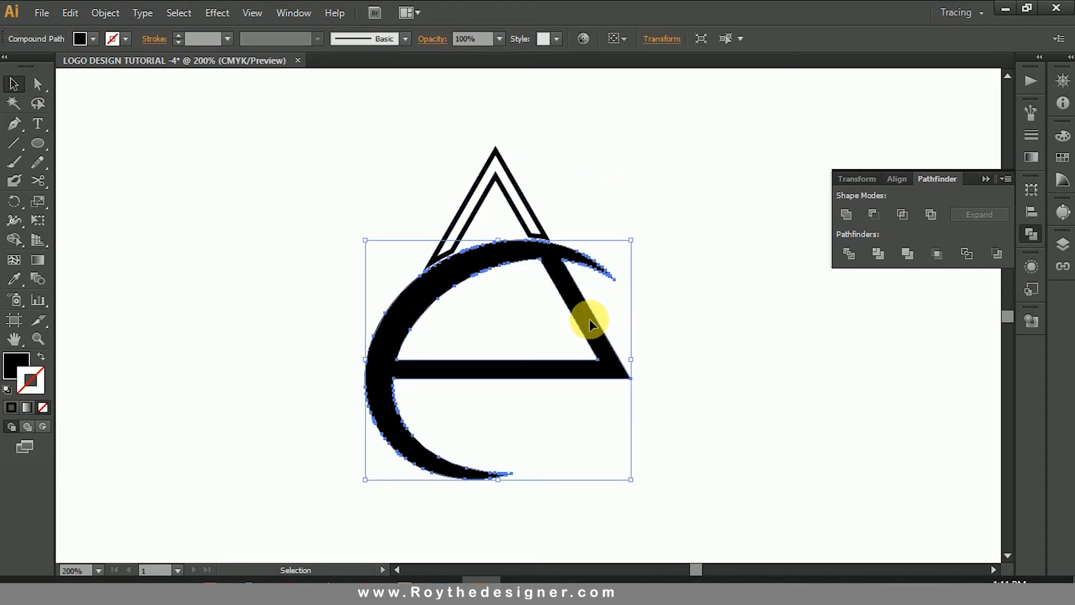
pyautogui.click(1063, 136)
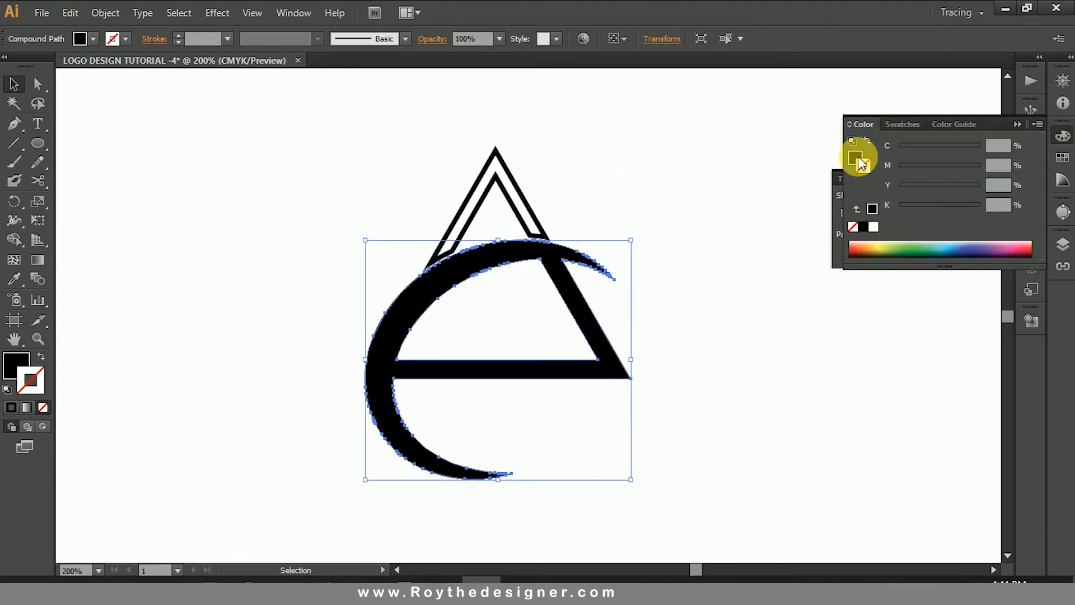
pyautogui.moveTo(973, 211); pyautogui.dragTo(868, 200)
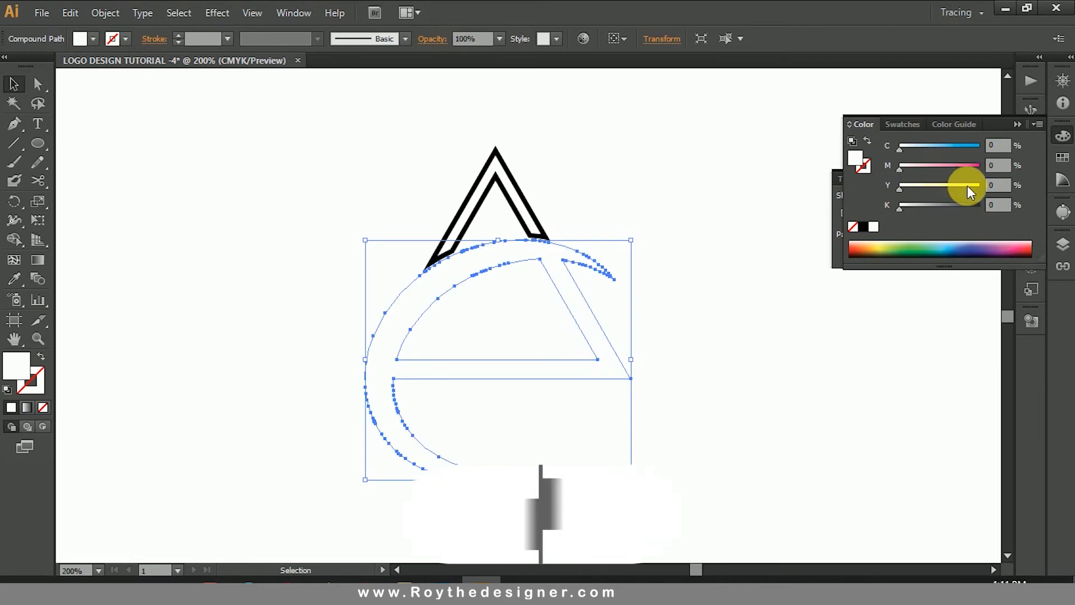
pyautogui.moveTo(970, 192); pyautogui.dragTo(946, 166)
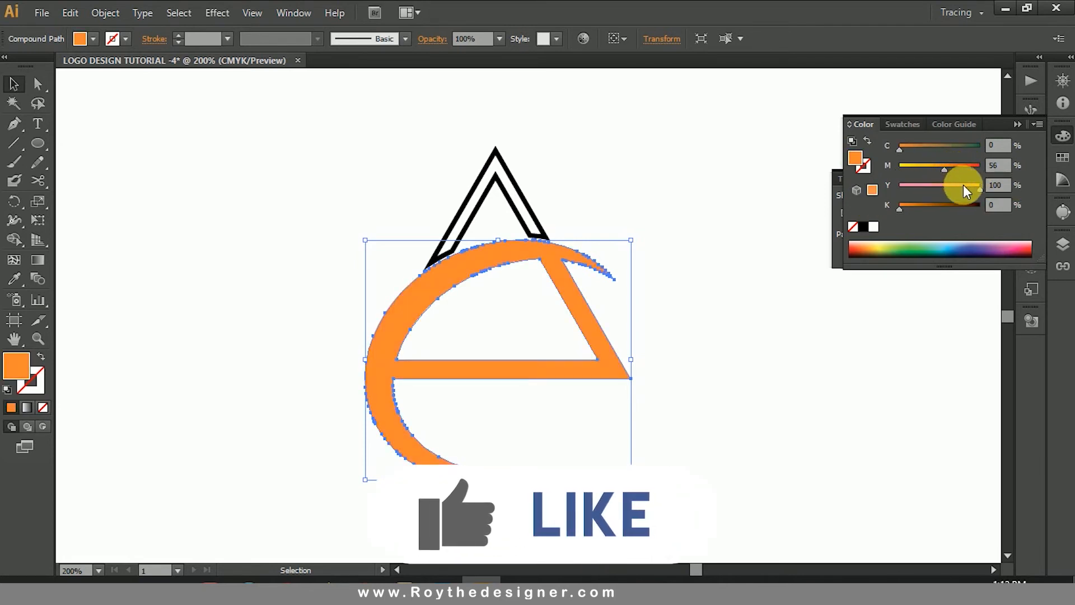
pyautogui.click(1005, 166)
pyautogui.write('7')
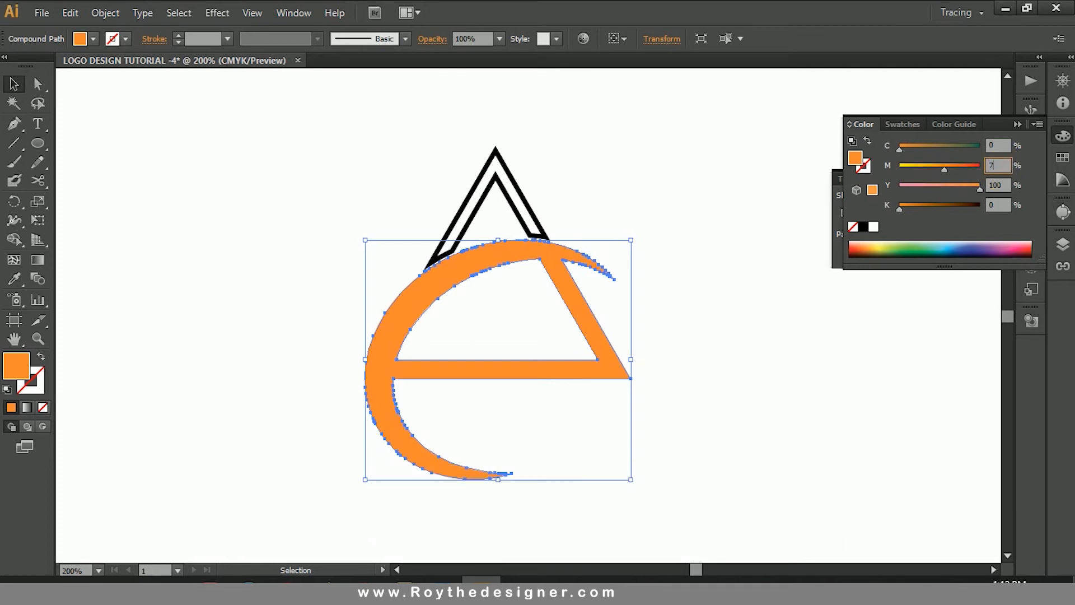
pyautogui.write('5')
pyautogui.press('Return')
pyautogui.click(600, 212)
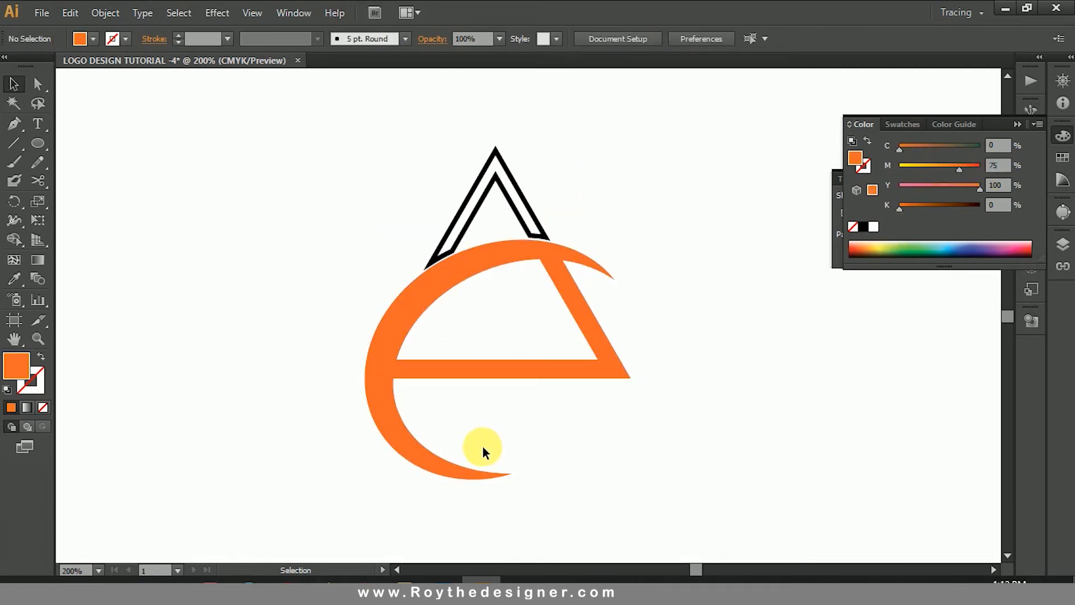
# Add the two-line text "COMPANY NAME" and "TAGLINE" below the logo's crossbar and centre-align it
pyautogui.click(38, 124)
pyautogui.click(460, 424)
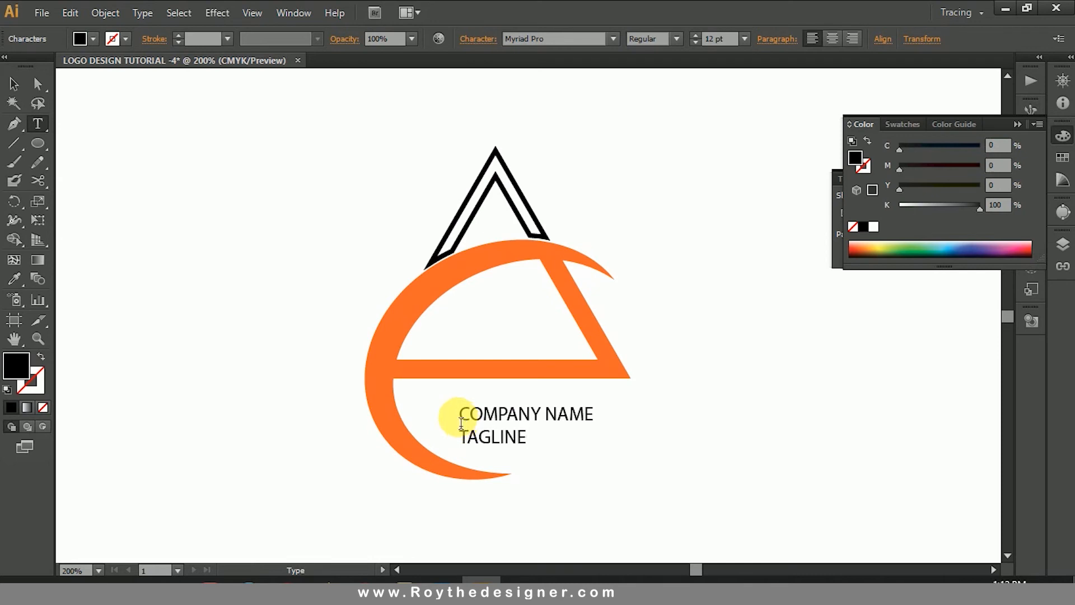
pyautogui.click(14, 84)
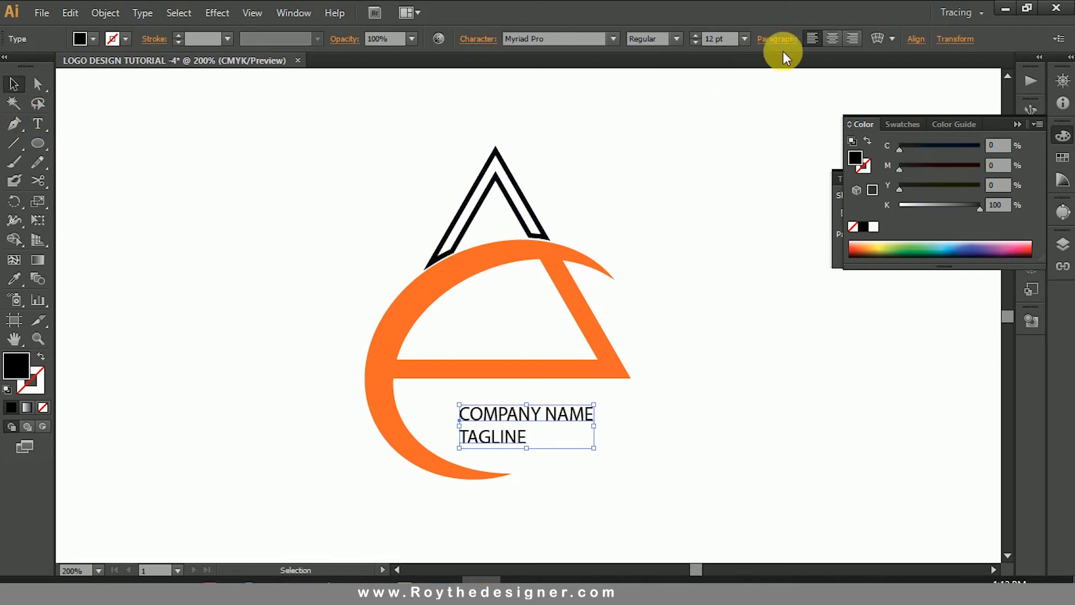
pyautogui.click(840, 34)
# Move the text block clear of the crescent beneath the crossbar and set its font to Arial
pyautogui.hotkey('ctrl', 'space')
pyautogui.moveTo(343, 343); pyautogui.dragTo(751, 480)
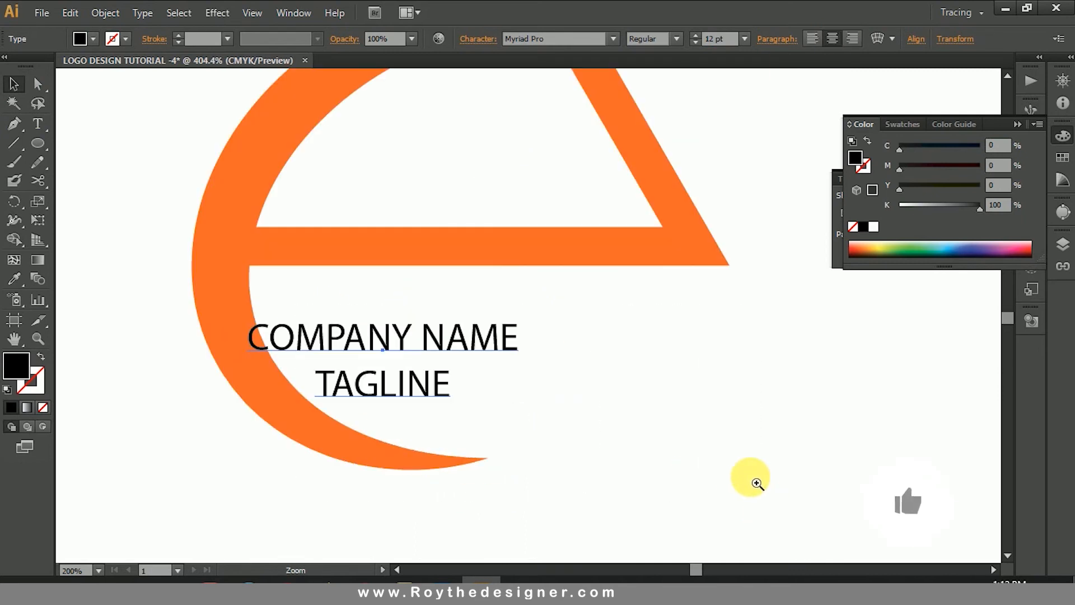
pyautogui.moveTo(493, 336); pyautogui.dragTo(613, 336)
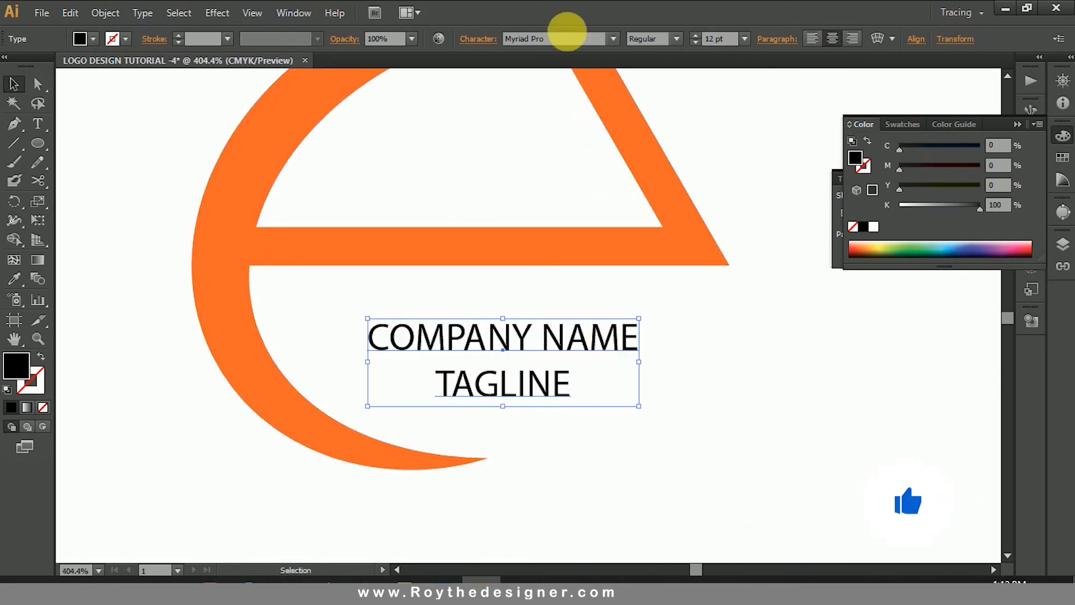
pyautogui.click(568, 38)
pyautogui.write('Arial')
pyautogui.press('Return')
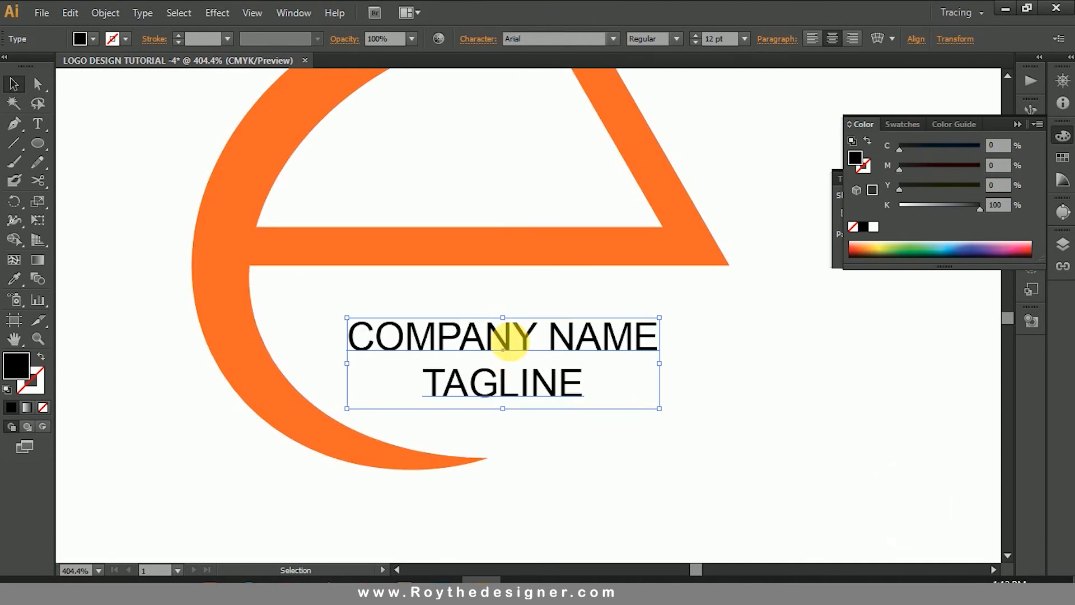
# Set the COMPANY NAME line to Arial Bold after trying the Black style, keeping the text block selected
pyautogui.tripleClick(509, 336)
pyautogui.click(677, 39)
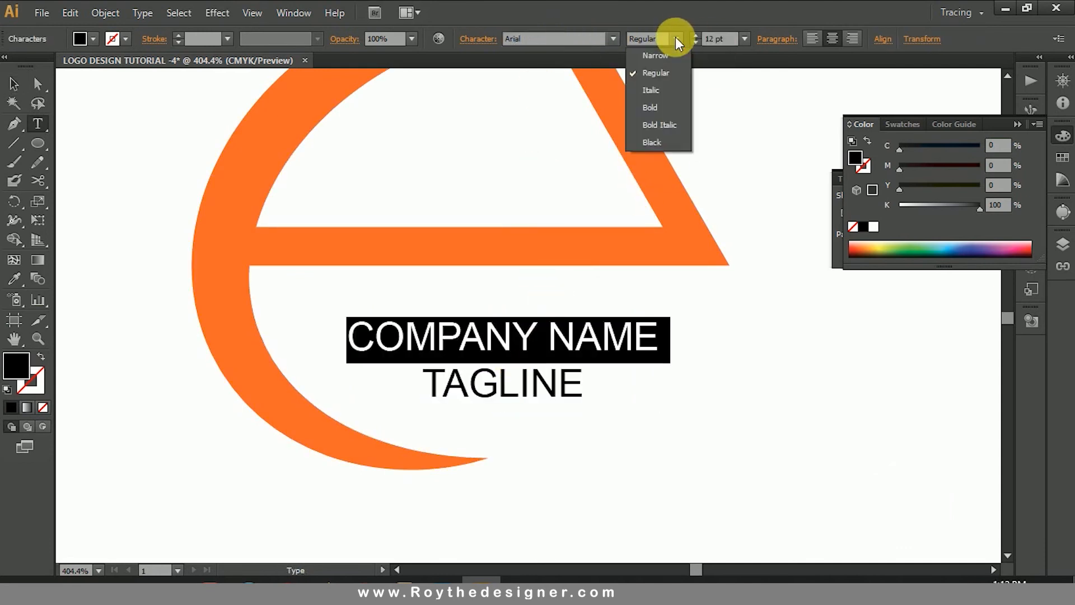
pyautogui.click(643, 110)
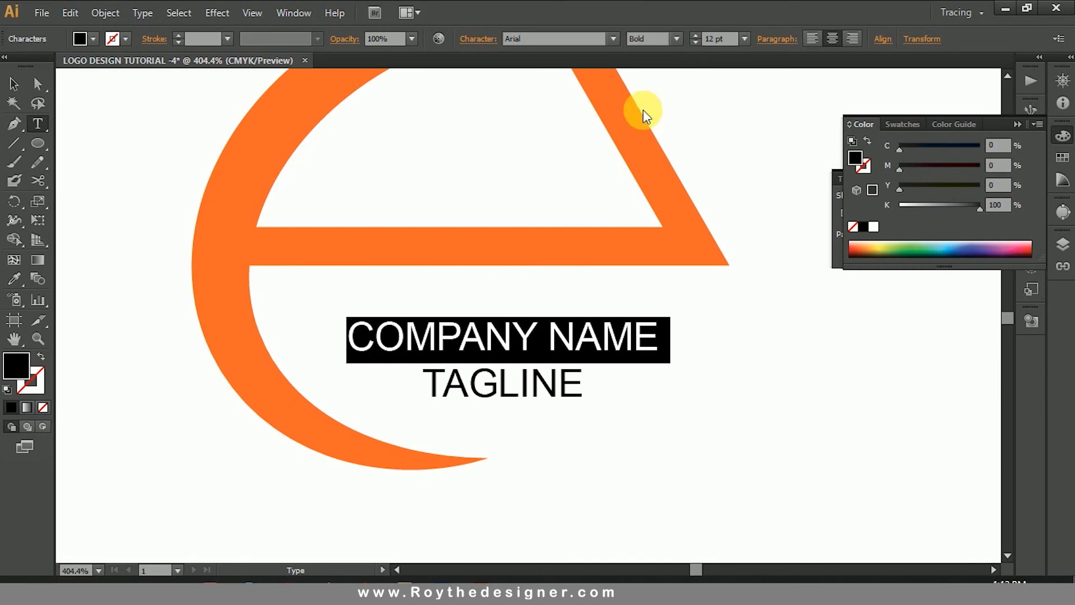
pyautogui.click(678, 38)
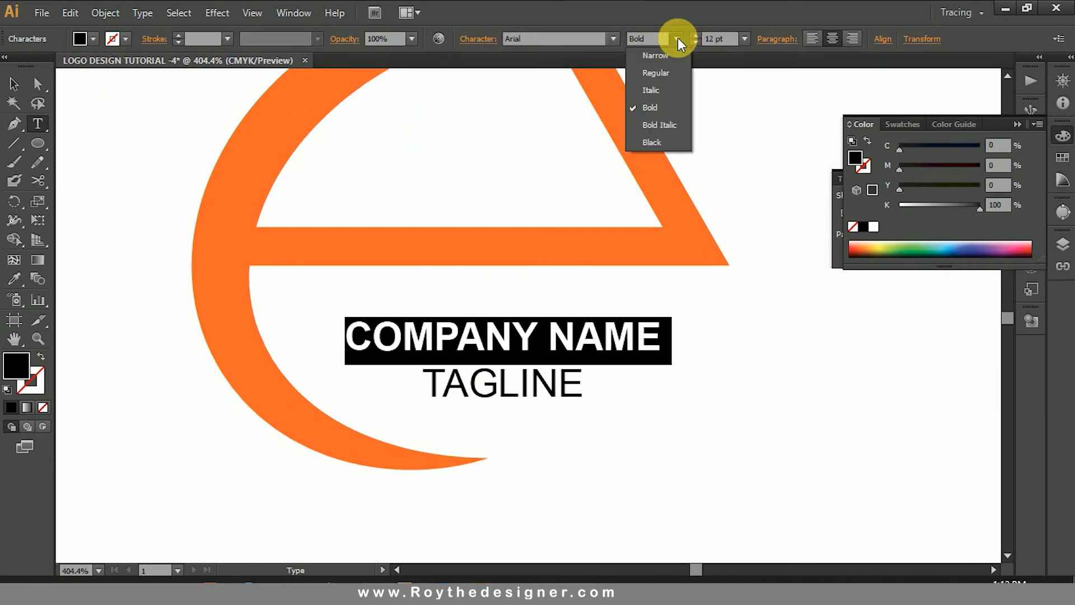
pyautogui.click(648, 142)
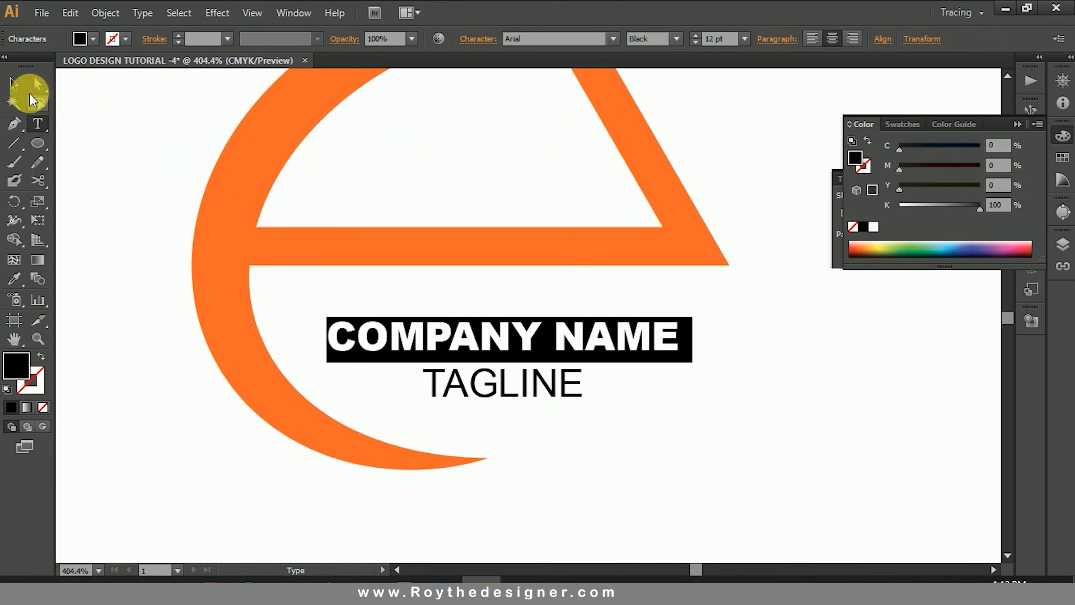
pyautogui.click(677, 39)
pyautogui.click(664, 119)
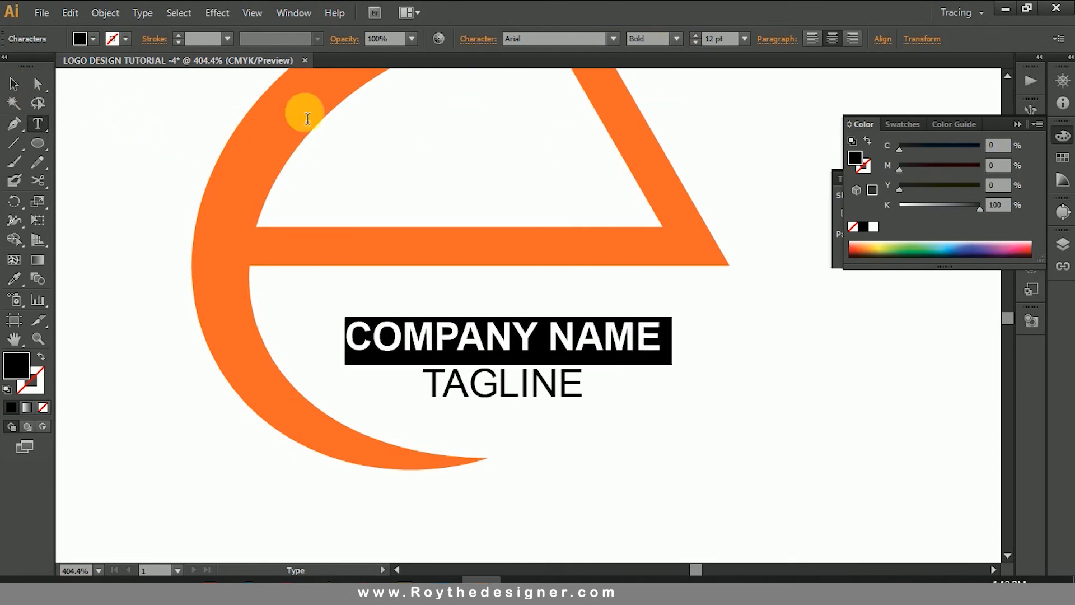
pyautogui.click(14, 85)
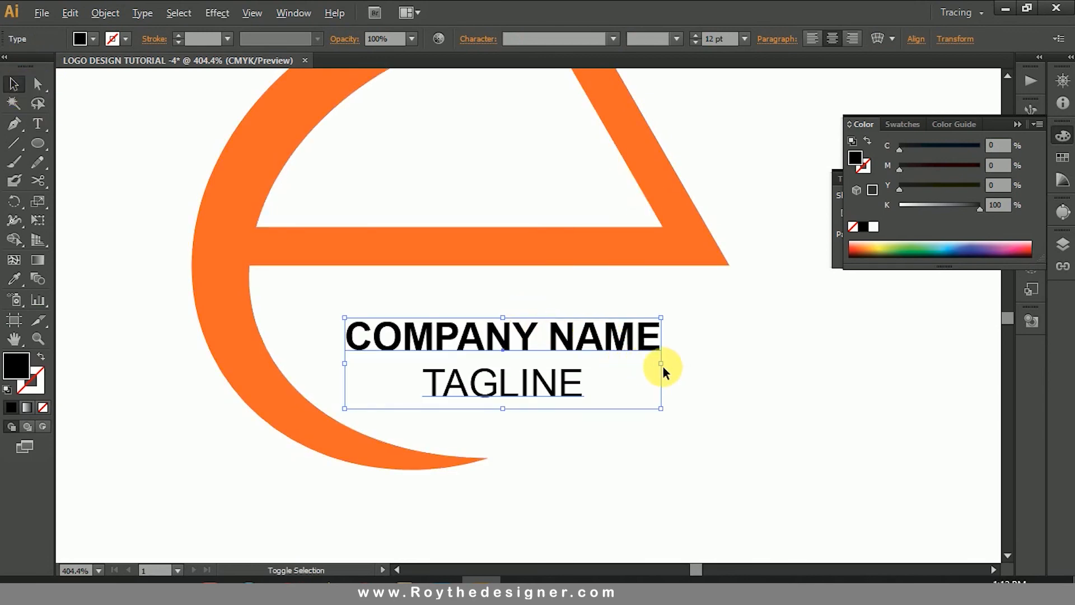
# Enlarge the text block to about 15.84 pt just beneath the crossbar and colour COMPANY NAME with the crescent's orange
pyautogui.moveTo(662, 364); pyautogui.dragTo(712, 364)
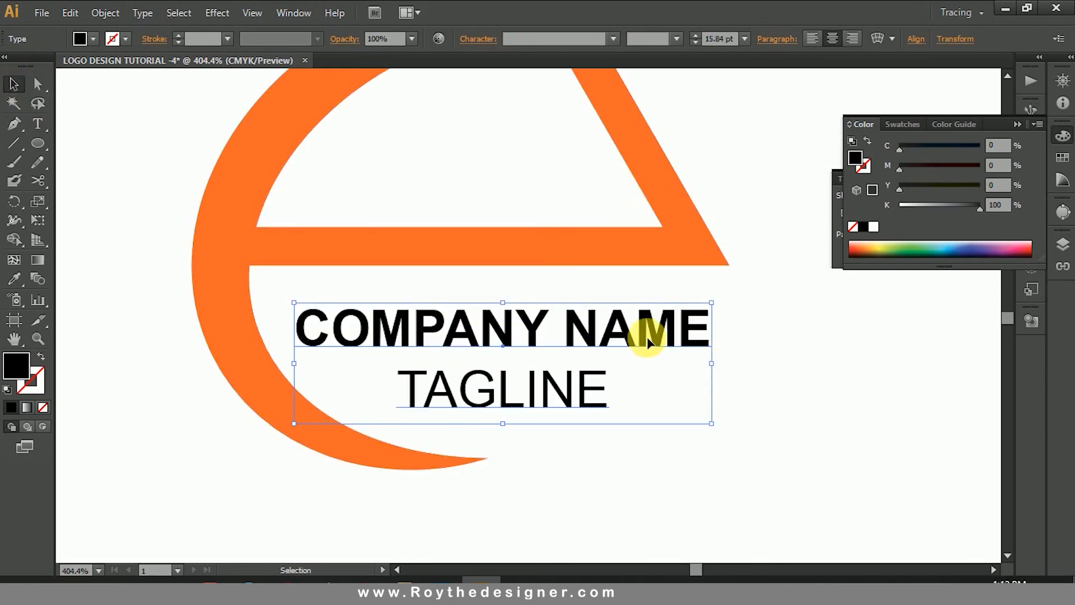
pyautogui.moveTo(647, 337)
pyautogui.mouseDown()
pyautogui.moveTo(638, 320)
pyautogui.moveTo(646, 326)
pyautogui.mouseUp()
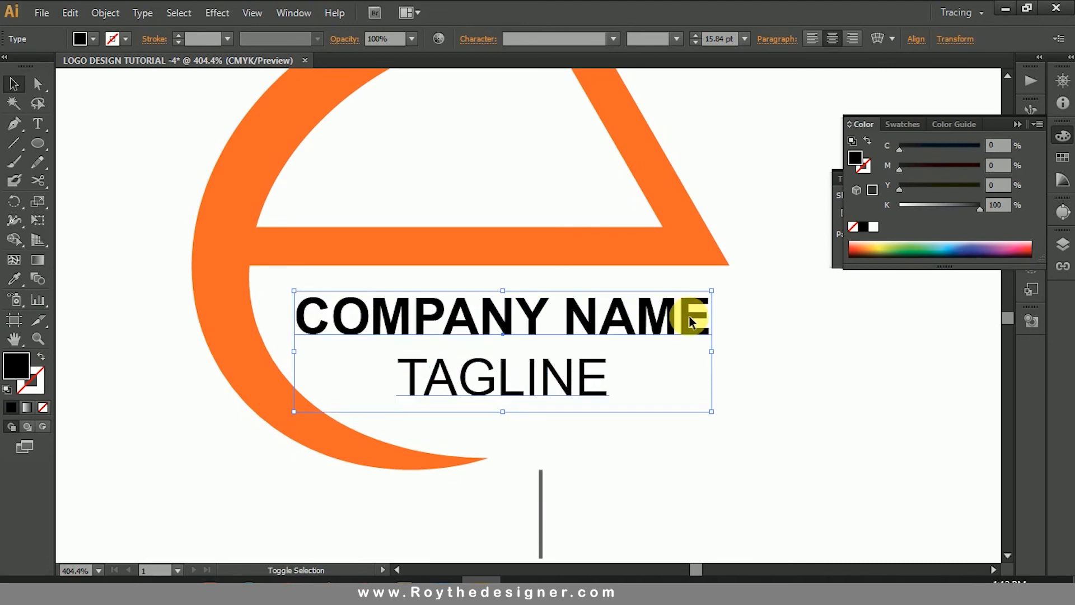
pyautogui.tripleClick(648, 311)
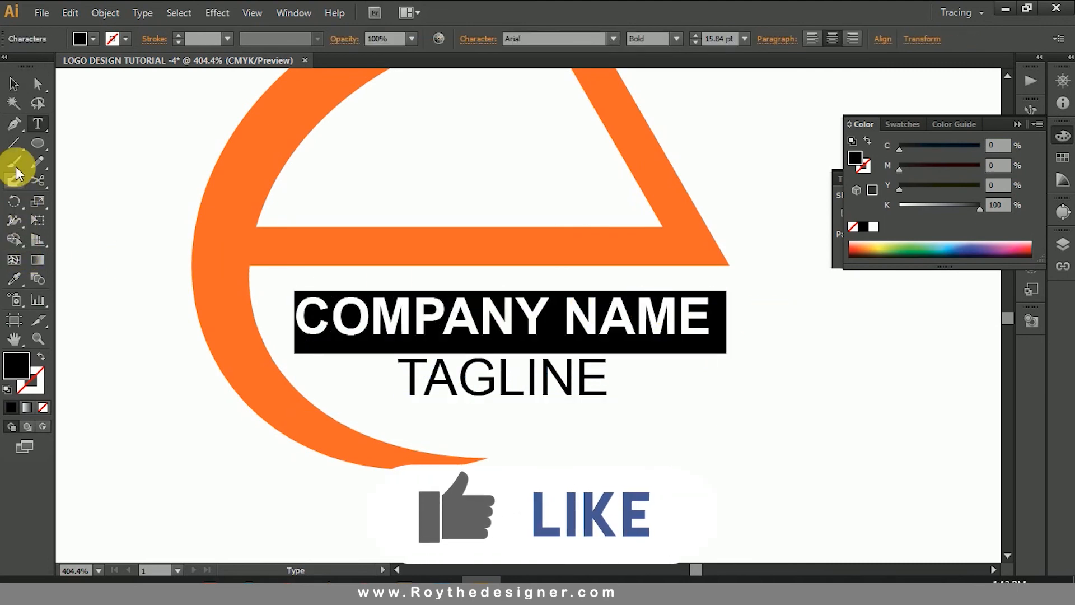
pyautogui.click(15, 283)
pyautogui.click(204, 250)
pyautogui.click(17, 84)
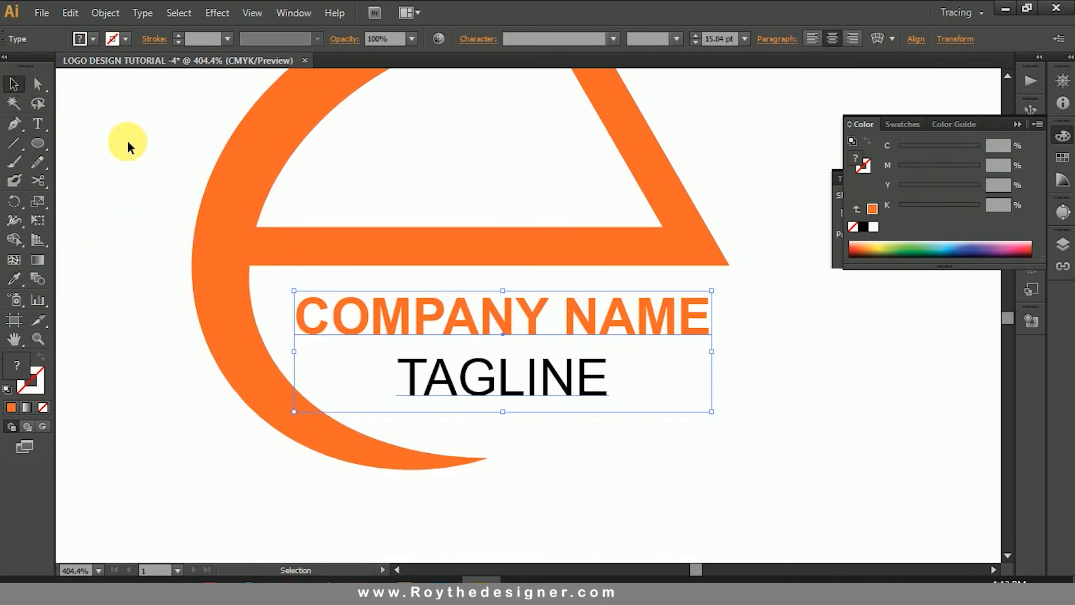
# Set the TAGLINE text's fill to K 90 and deselect it
pyautogui.tripleClick(473, 377)
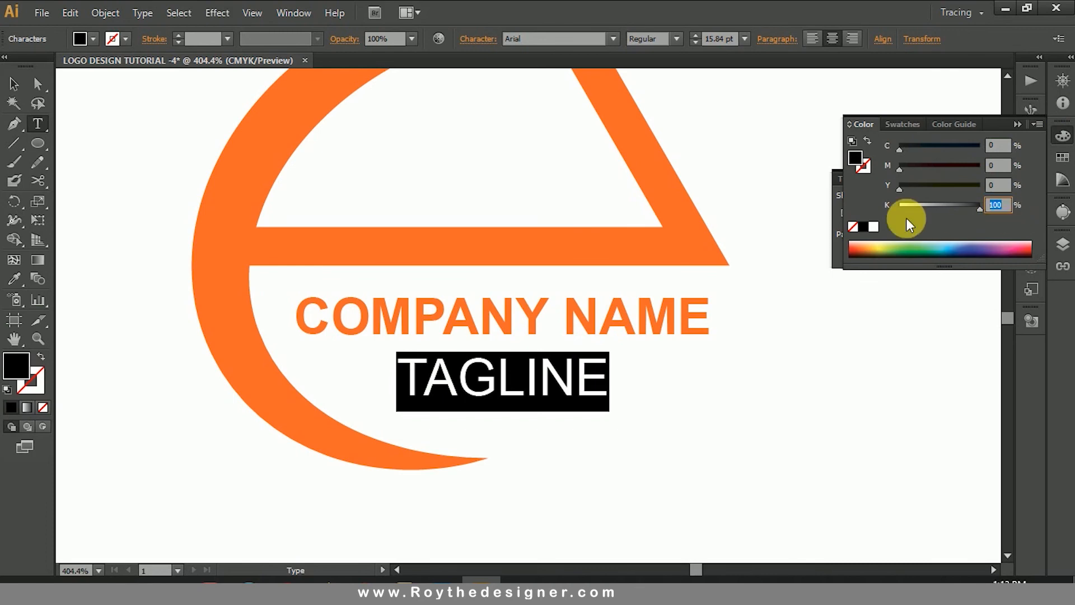
pyautogui.write('90')
pyautogui.press('Return')
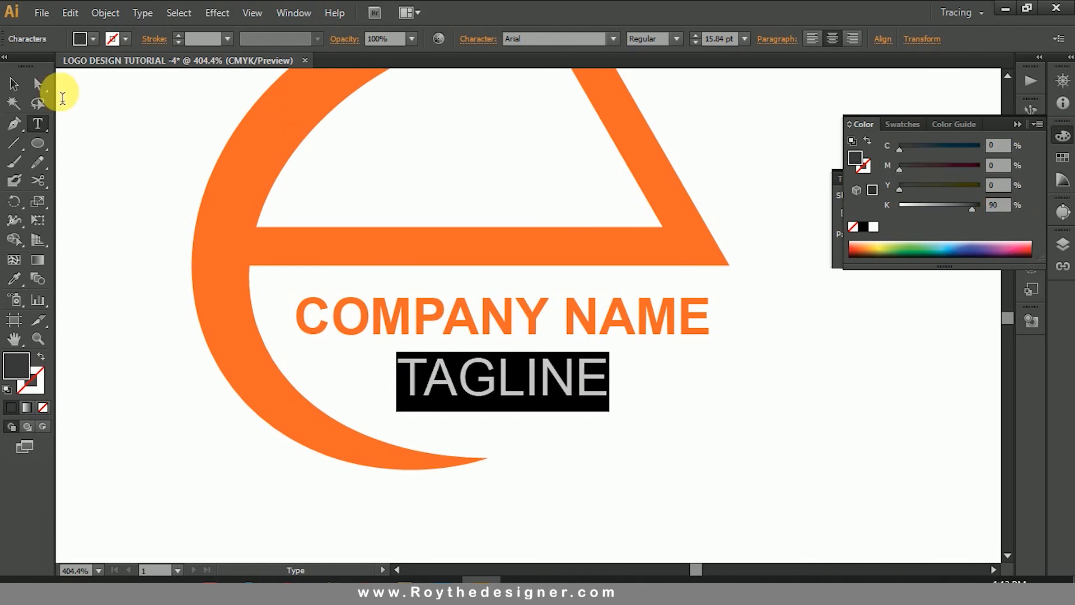
pyautogui.click(14, 84)
pyautogui.click(410, 162)
# Tighten the line spacing between COMPANY NAME and TAGLINE, keeping the 15.84 pt text size, and deselect the text block
pyautogui.click(498, 331)
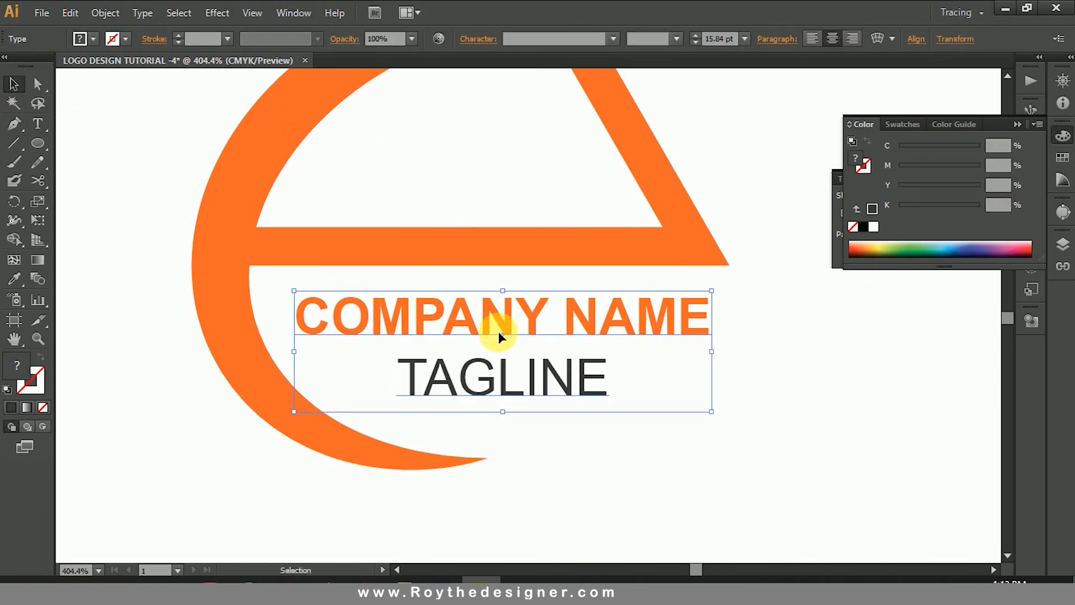
pyautogui.hotkey('alt', 'Up')
pyautogui.hotkey('alt', 'Up')
pyautogui.hotkey('alt', 'Up')
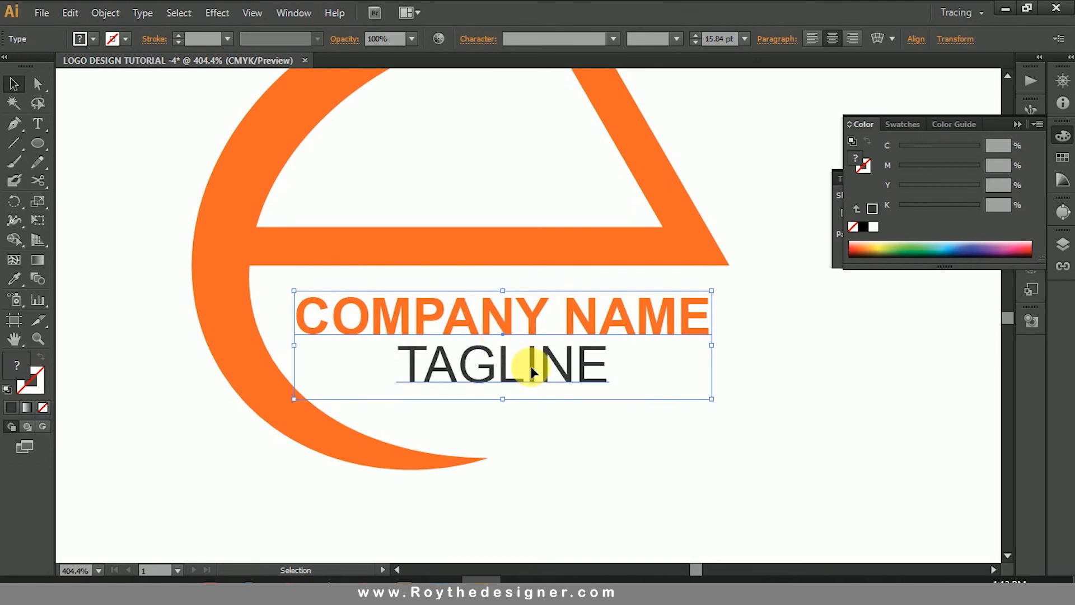
pyautogui.click(351, 363)
# Draw a horizontal dark grey 1 pt line without fill to the left of TAGLINE and duplicate it to the right
pyautogui.click(15, 124)
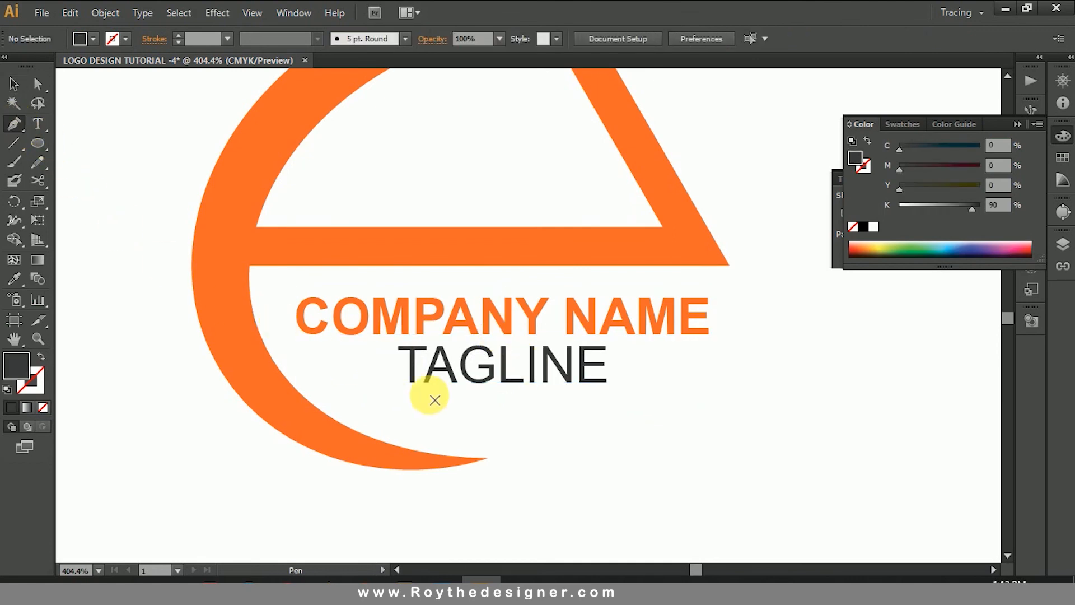
pyautogui.moveTo(391, 365); pyautogui.dragTo(319, 373)
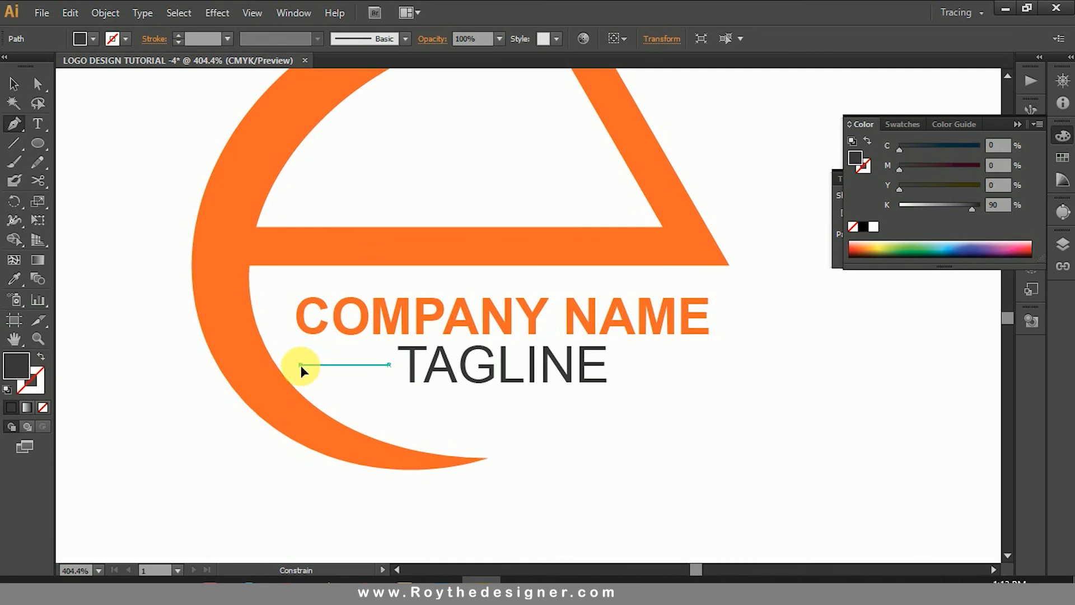
pyautogui.click(41, 356)
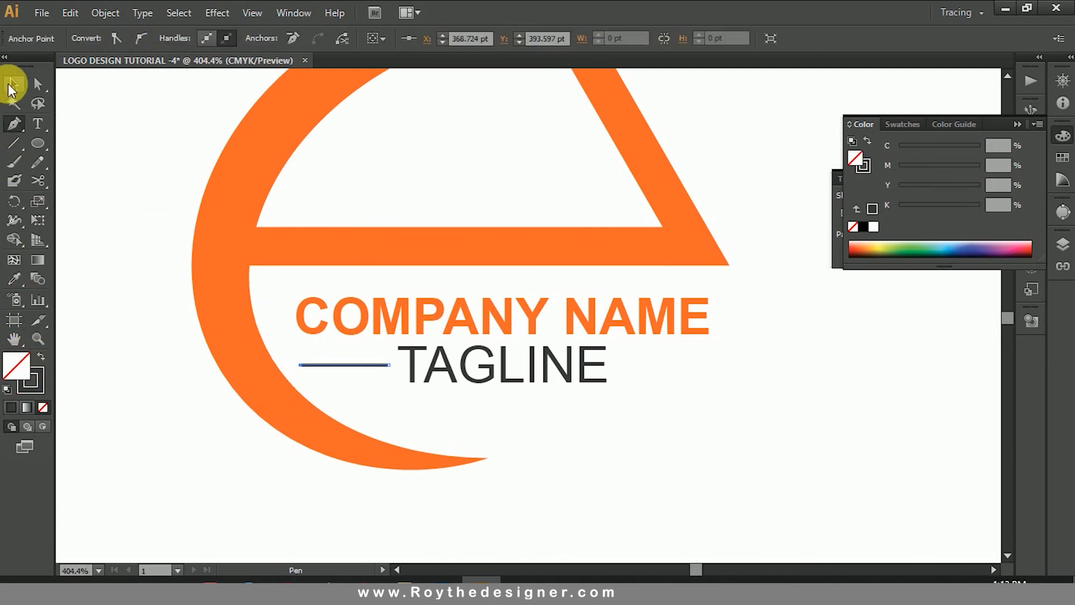
pyautogui.click(12, 85)
pyautogui.click(305, 274)
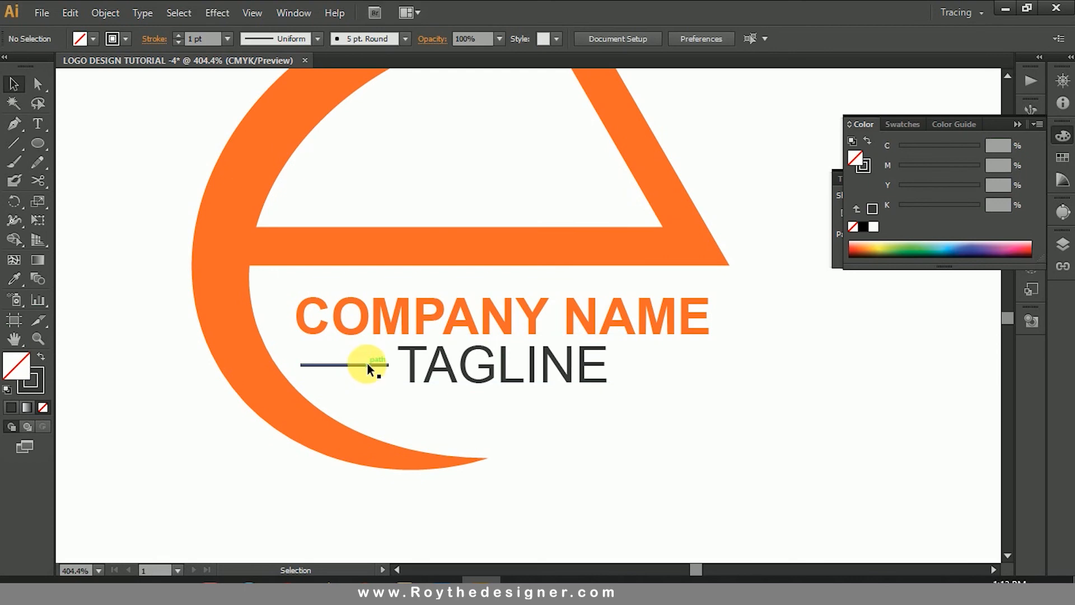
pyautogui.moveTo(367, 364); pyautogui.dragTo(688, 363)
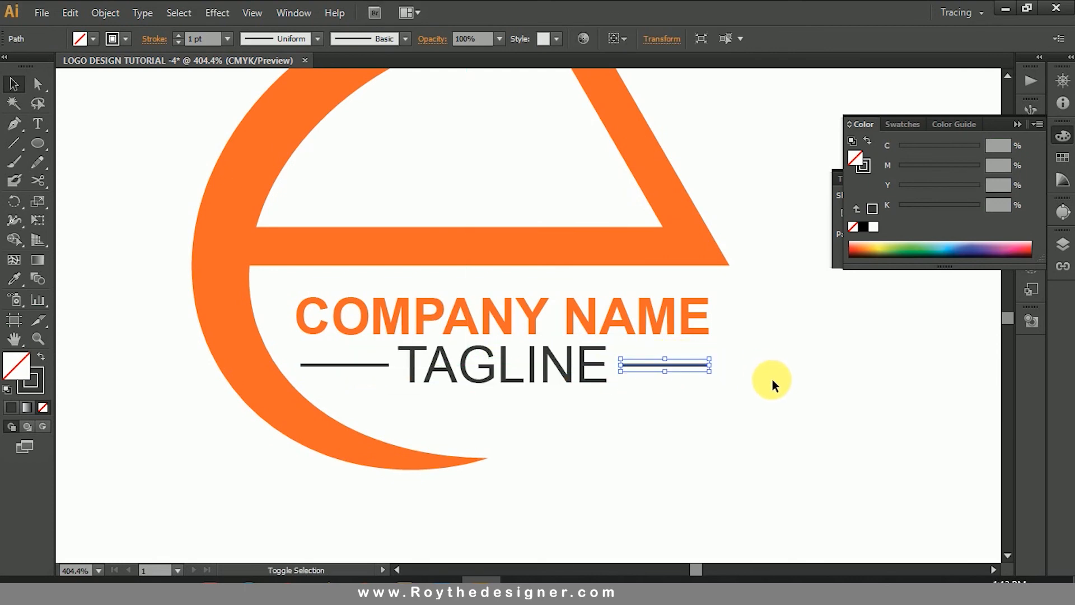
pyautogui.click(771, 379)
# Set the upper triangle outline's stroke colour to K 95 and deselect it
pyautogui.keyDown('ctrl'); pyautogui.keyDown('alt'); pyautogui.click(517, 332); pyautogui.keyUp('alt'); pyautogui.keyUp('ctrl')
pyautogui.keyDown('ctrl'); pyautogui.keyDown('alt'); pyautogui.click(530, 298); pyautogui.keyUp('alt'); pyautogui.keyUp('ctrl')
pyautogui.keyDown('ctrl'); pyautogui.keyDown('alt'); pyautogui.click(532, 297); pyautogui.keyUp('alt'); pyautogui.keyUp('ctrl')
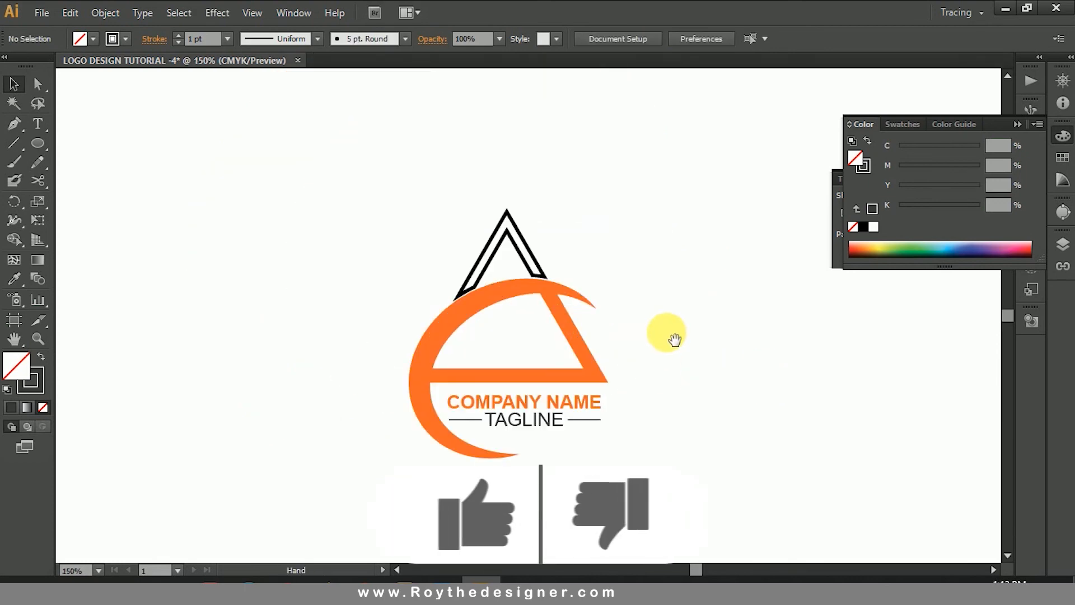
pyautogui.moveTo(473, 325); pyautogui.dragTo(692, 481)
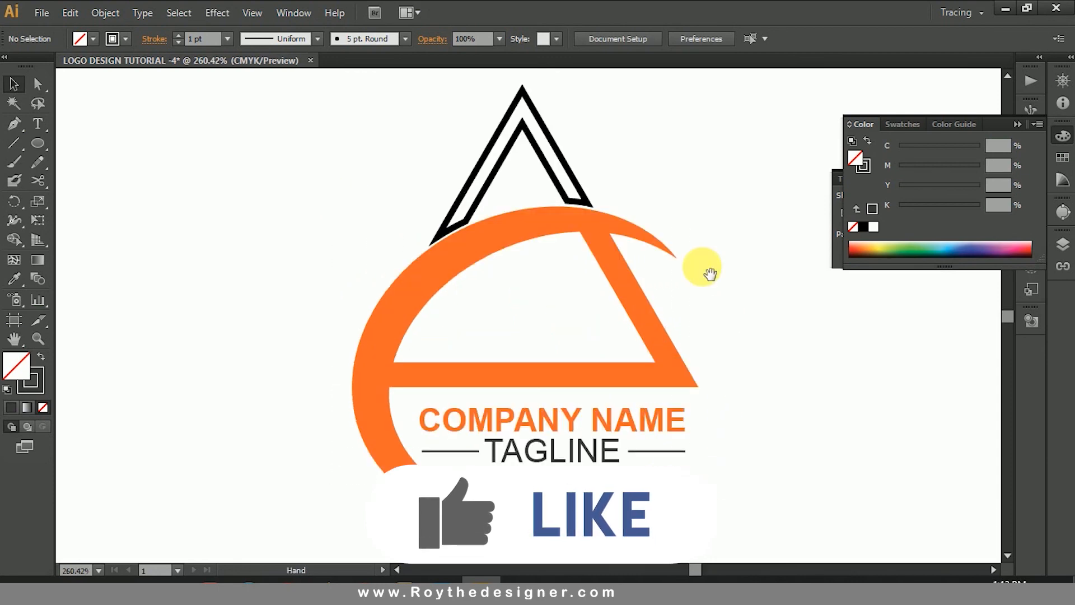
pyautogui.click(567, 204)
pyautogui.click(636, 195)
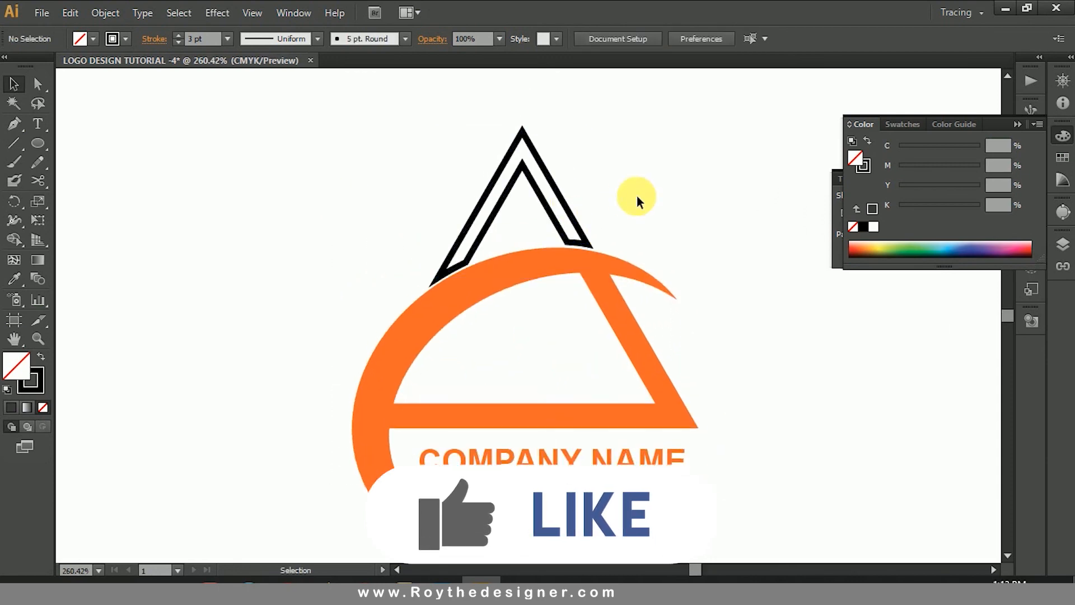
pyautogui.click(563, 206)
pyautogui.click(865, 166)
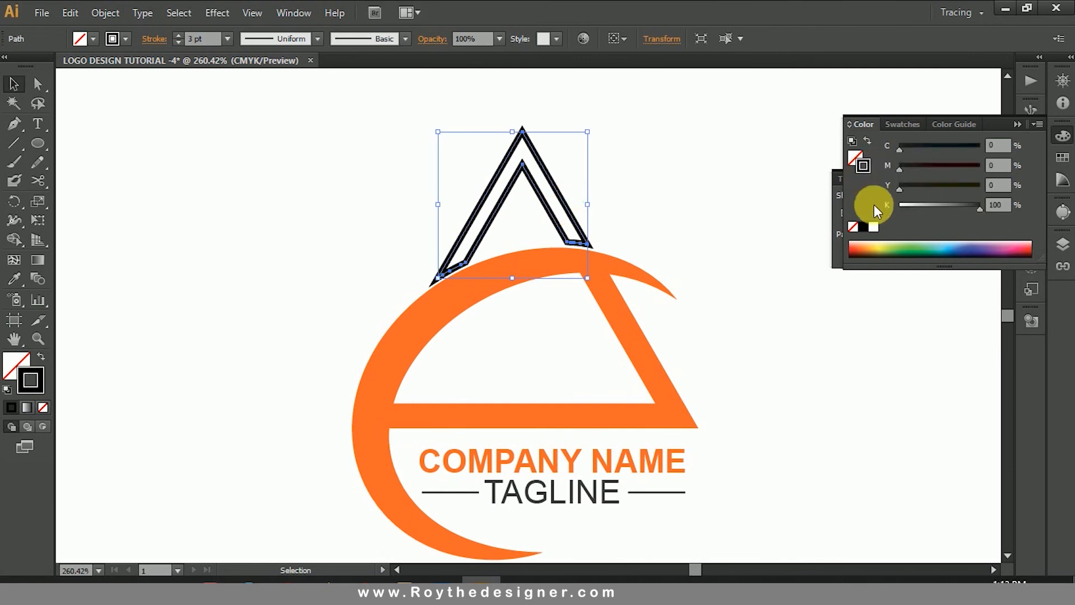
pyautogui.click(998, 205)
pyautogui.write('95')
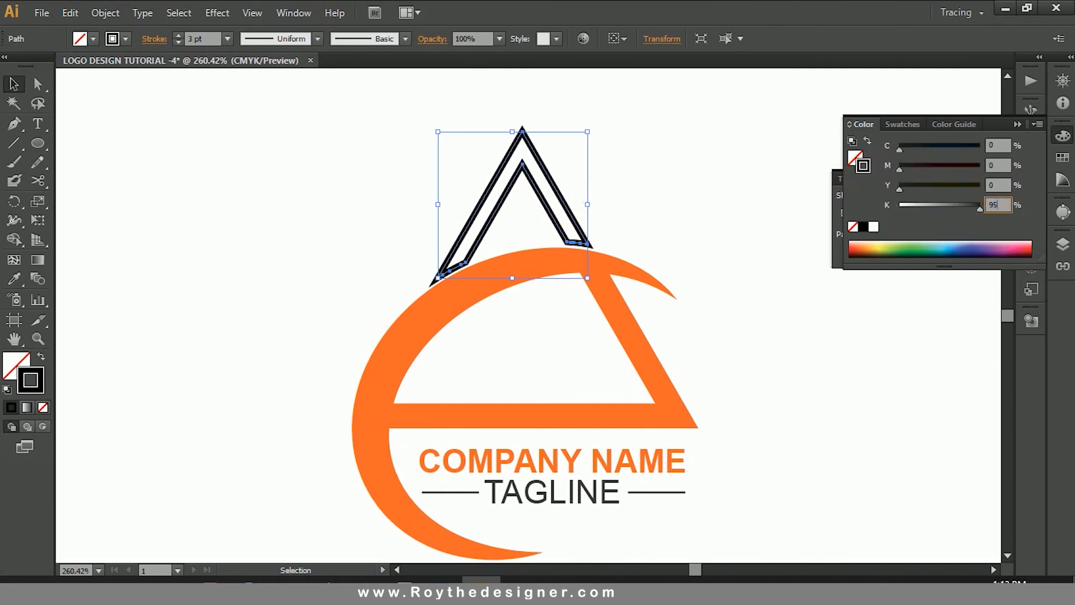
pyautogui.press('Return')
pyautogui.click(704, 191)
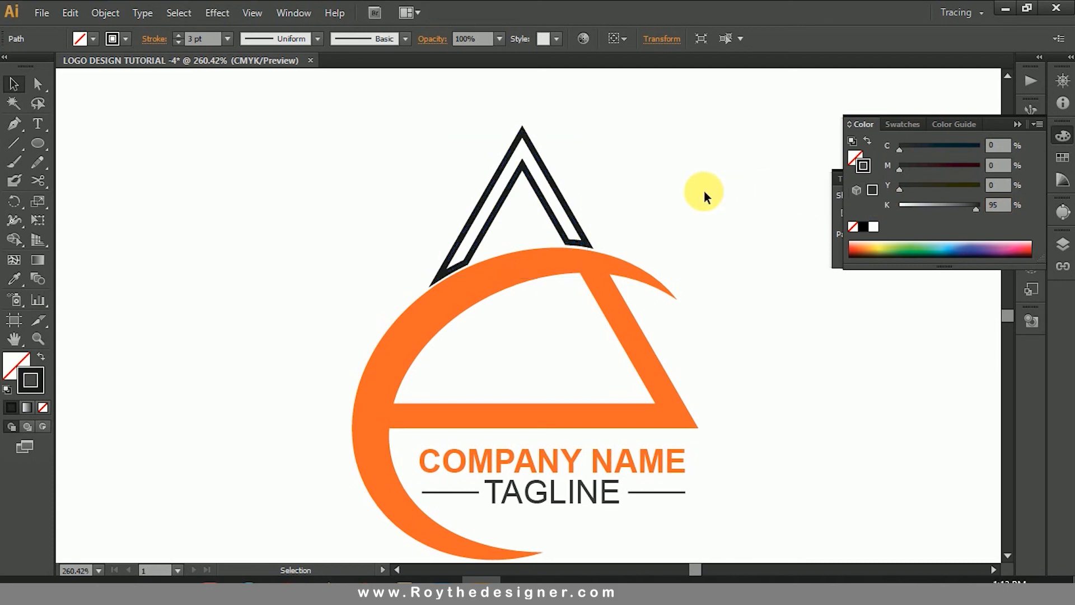
# Set the upper triangle outline's stroke colour to K 90 and deselect it
pyautogui.moveTo(605, 200); pyautogui.dragTo(513, 240)
pyautogui.click(1003, 206)
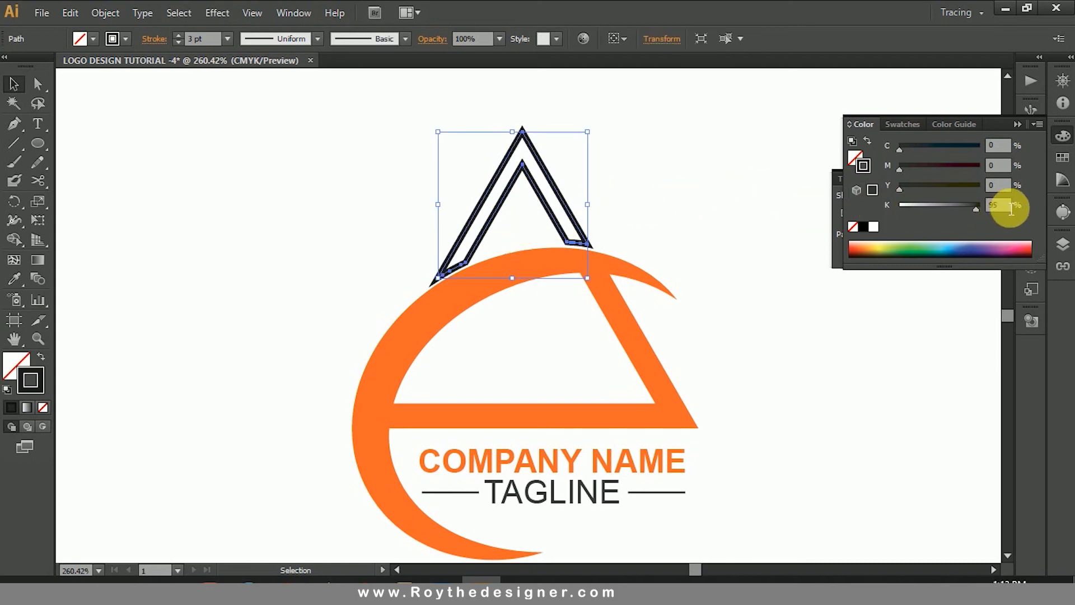
pyautogui.write('90')
pyautogui.press('Return')
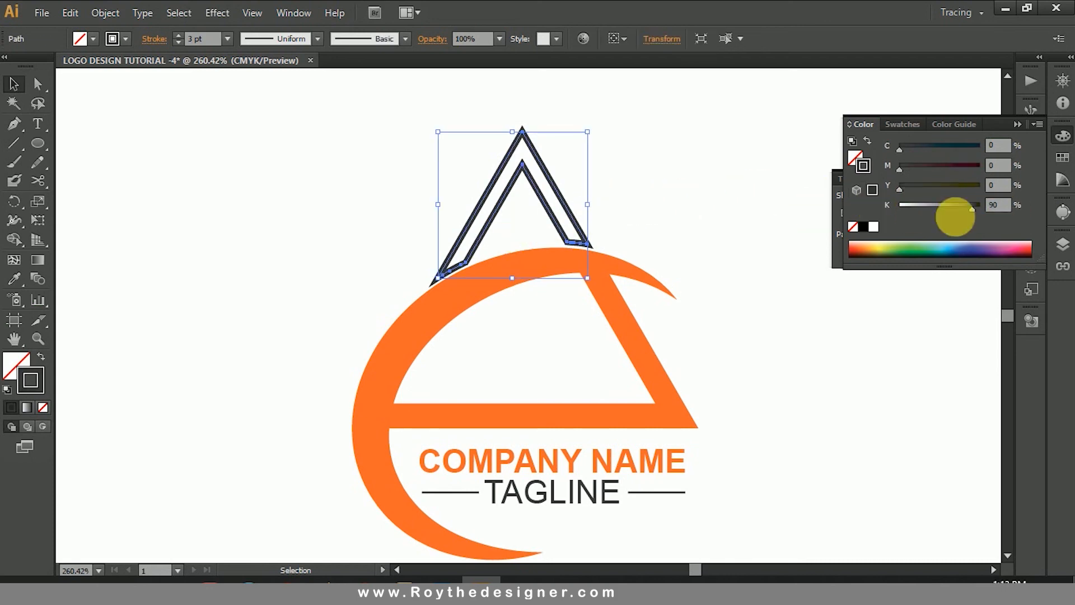
pyautogui.click(690, 228)
pyautogui.keyDown('ctrl'); pyautogui.keyDown('alt'); pyautogui.click(563, 322); pyautogui.keyUp('alt'); pyautogui.keyUp('ctrl')
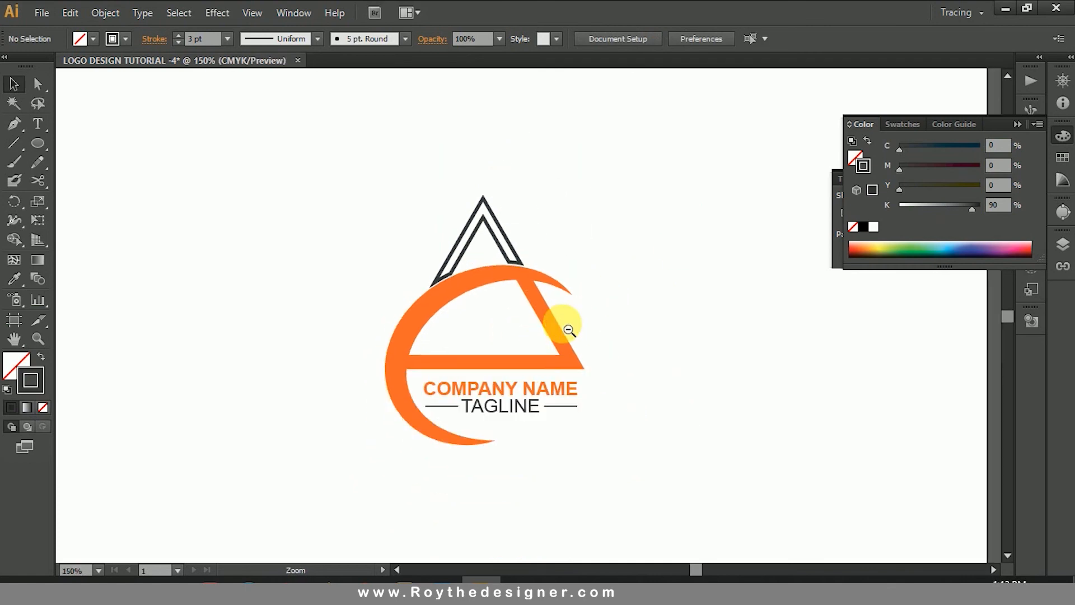
pyautogui.keyDown('ctrl'); pyautogui.keyDown('alt'); pyautogui.click(605, 318); pyautogui.keyUp('alt'); pyautogui.keyUp('ctrl')
pyautogui.moveTo(377, 224); pyautogui.dragTo(580, 417)
pyautogui.click(597, 399)
pyautogui.moveTo(380, 216); pyautogui.dragTo(599, 434)
pyautogui.press('v')
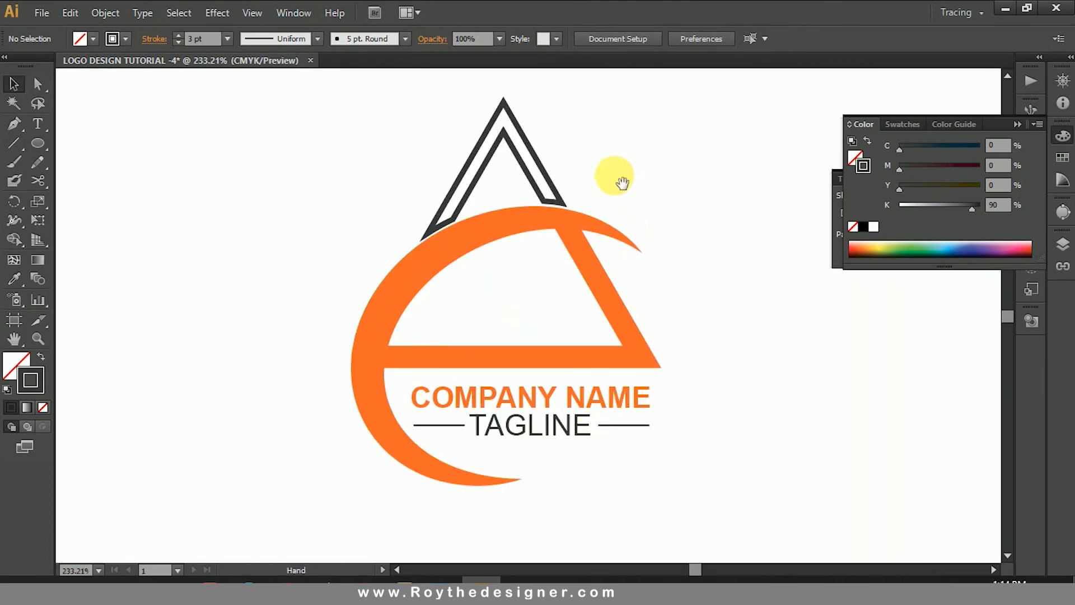